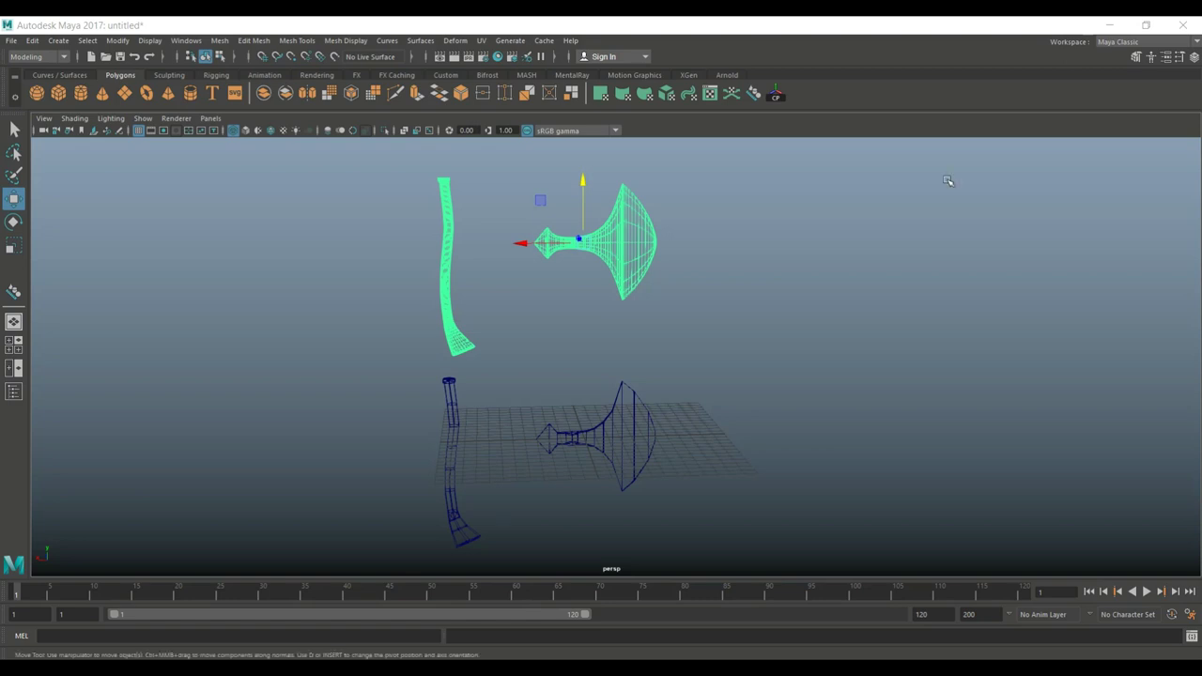
Step: Switch the axes to smooth shading and box-select the upper axe handle and head
{"action": "left_click_drag", "start_coordinate": [826, 416], "coordinate": [815, 380], "text": "alt"}
{"action": "key", "text": "5"}
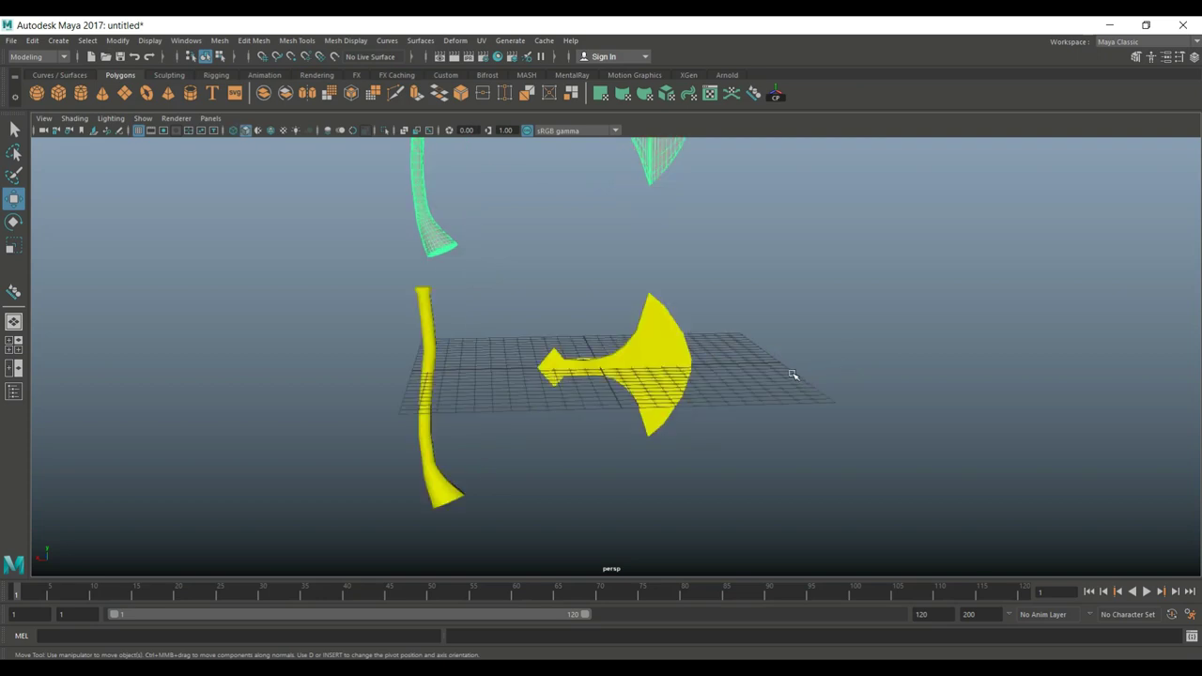
{"action": "key", "text": "ctrl+z"}
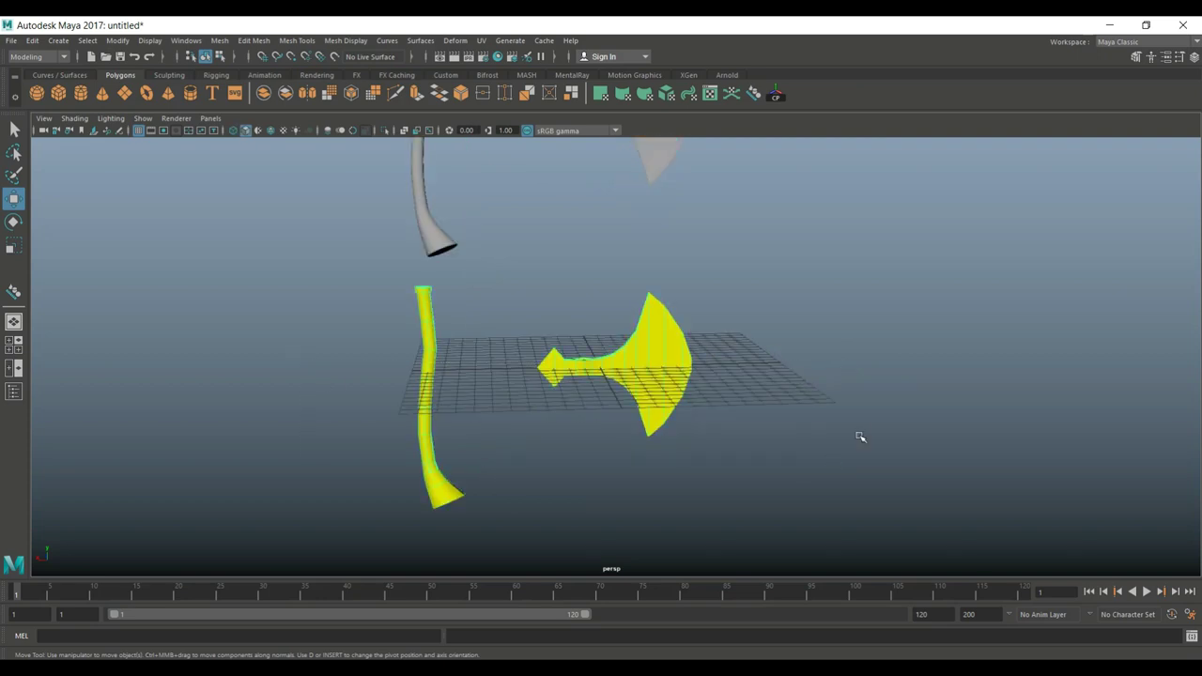
{"action": "middle_click_drag", "start_coordinate": [799, 376], "coordinate": [803, 583], "text": "alt"}
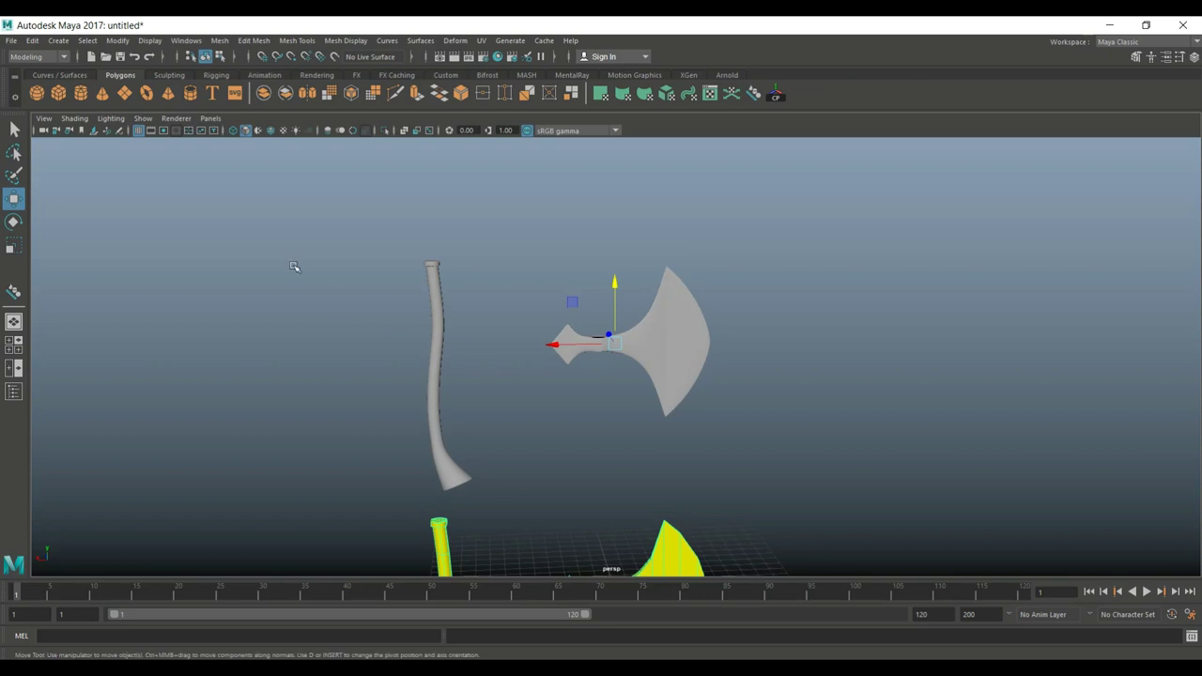
{"action": "left_click_drag", "start_coordinate": [278, 243], "coordinate": [810, 385]}
Step: Reframe both axes, deselect, then undo to restore the upper axe selection
{"action": "scroll", "coordinate": [850, 413], "scroll_direction": "down", "scroll_amount": 2}
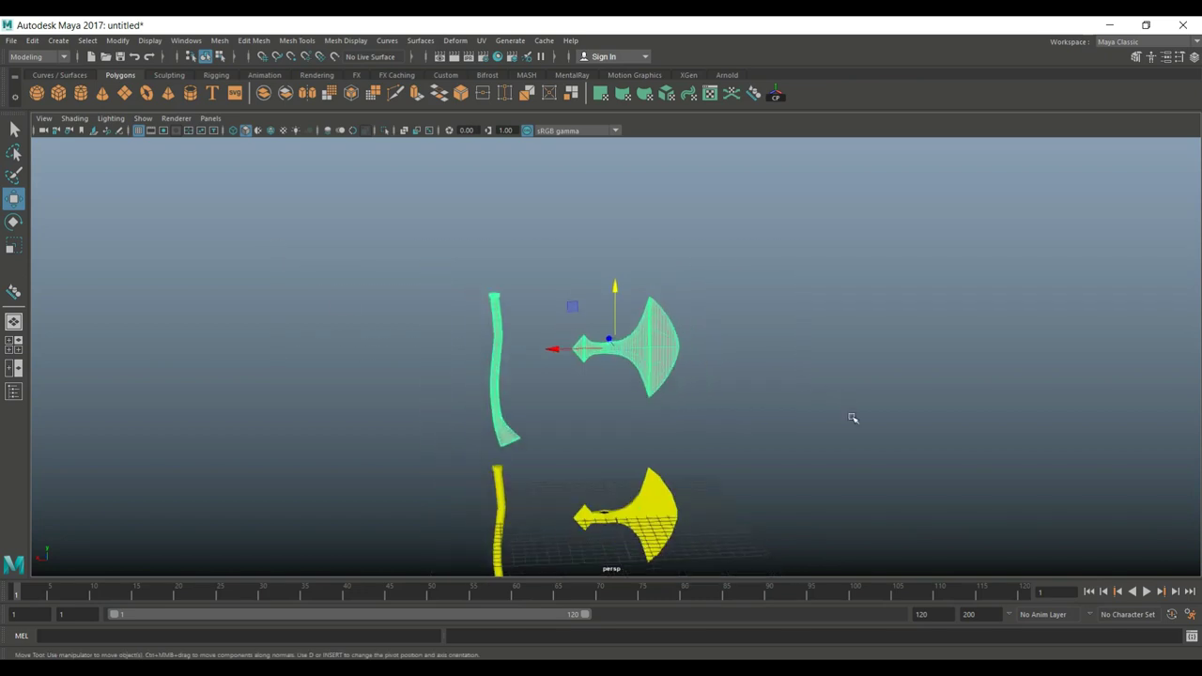
{"action": "middle_click_drag", "start_coordinate": [851, 467], "coordinate": [828, 367], "text": "alt"}
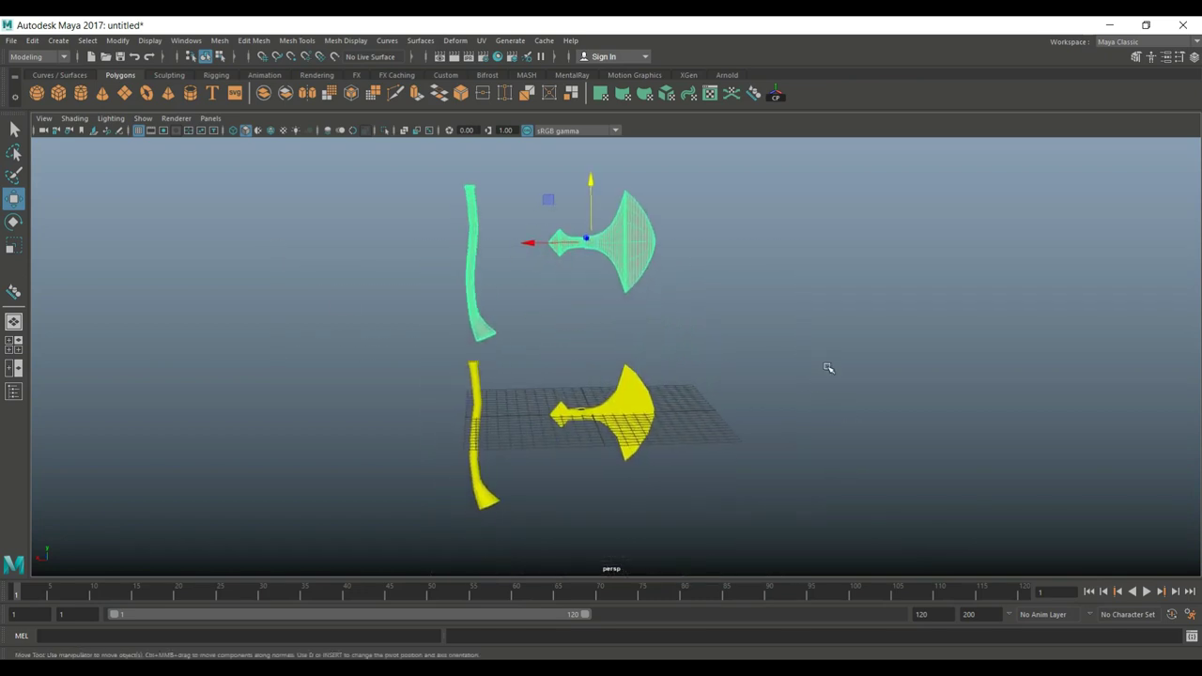
{"action": "left_click", "coordinate": [827, 422]}
{"action": "scroll", "coordinate": [821, 429], "scroll_direction": "up", "scroll_amount": 3}
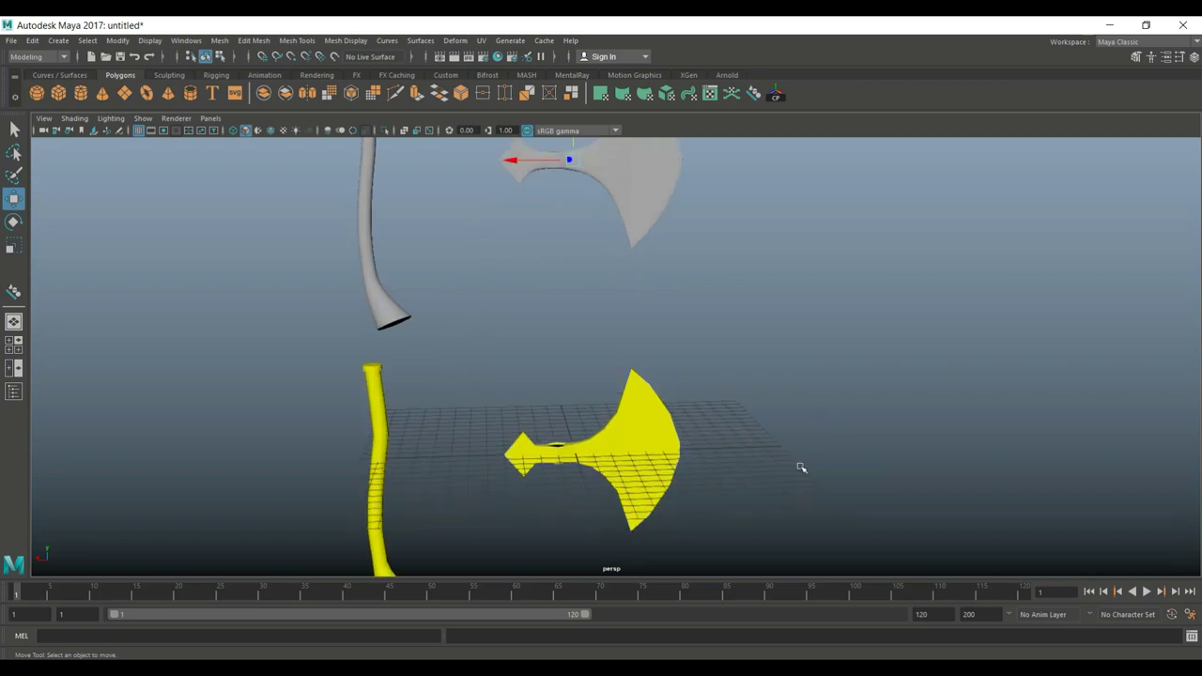
{"action": "middle_click_drag", "start_coordinate": [801, 468], "coordinate": [827, 379], "text": "alt"}
{"action": "scroll", "coordinate": [828, 383], "scroll_direction": "down", "scroll_amount": 2}
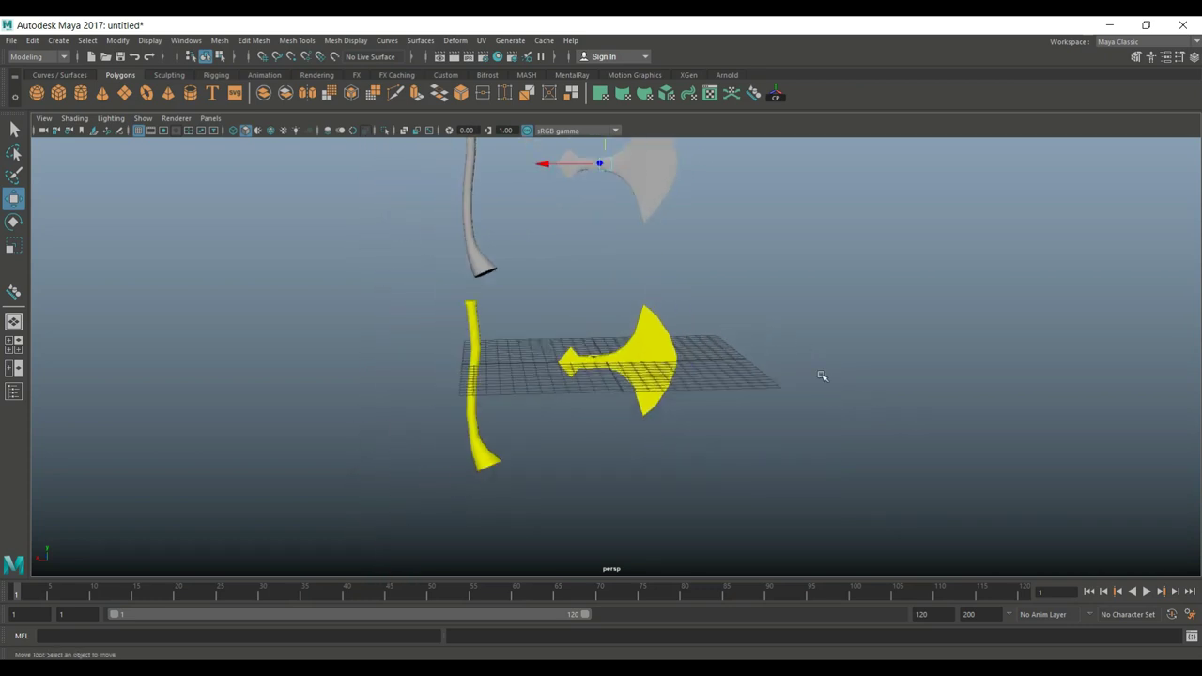
{"action": "middle_click_drag", "start_coordinate": [755, 343], "coordinate": [752, 391], "text": "alt"}
{"action": "mouse_move", "coordinate": [753, 390]}
{"action": "left_mouse_down", "text": "alt"}
{"action": "mouse_move", "coordinate": [781, 400]}
{"action": "mouse_move", "coordinate": [762, 404]}
{"action": "left_mouse_up", "text": "alt"}
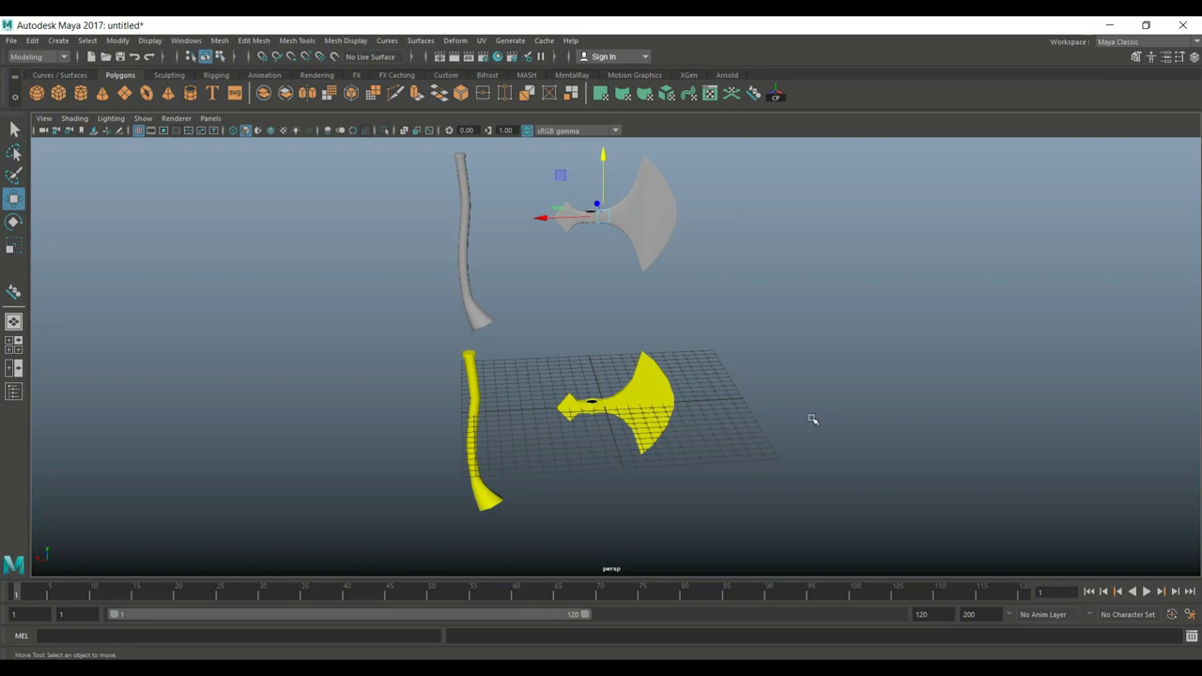
{"action": "key", "text": "ctrl+z"}
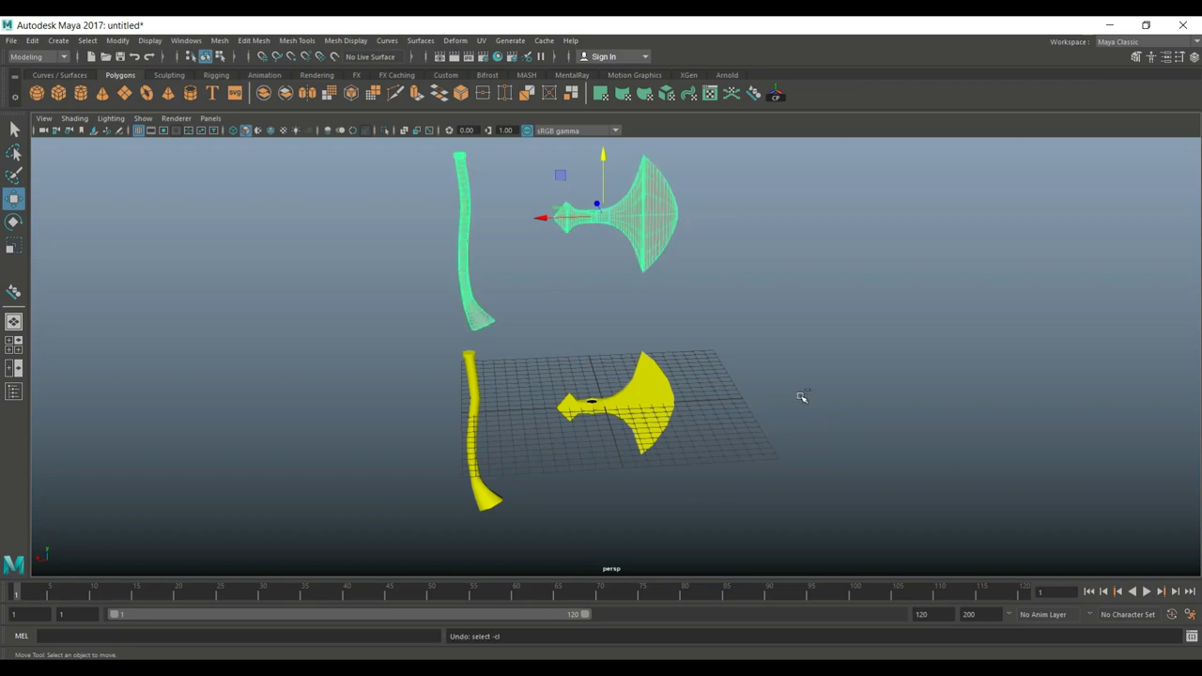
Step: Undo the move so the copy sits back on the original, and show wireframe
{"action": "left_click", "coordinate": [801, 397]}
{"action": "key", "text": "ctrl+z"}
{"action": "key", "text": "ctrl+z"}
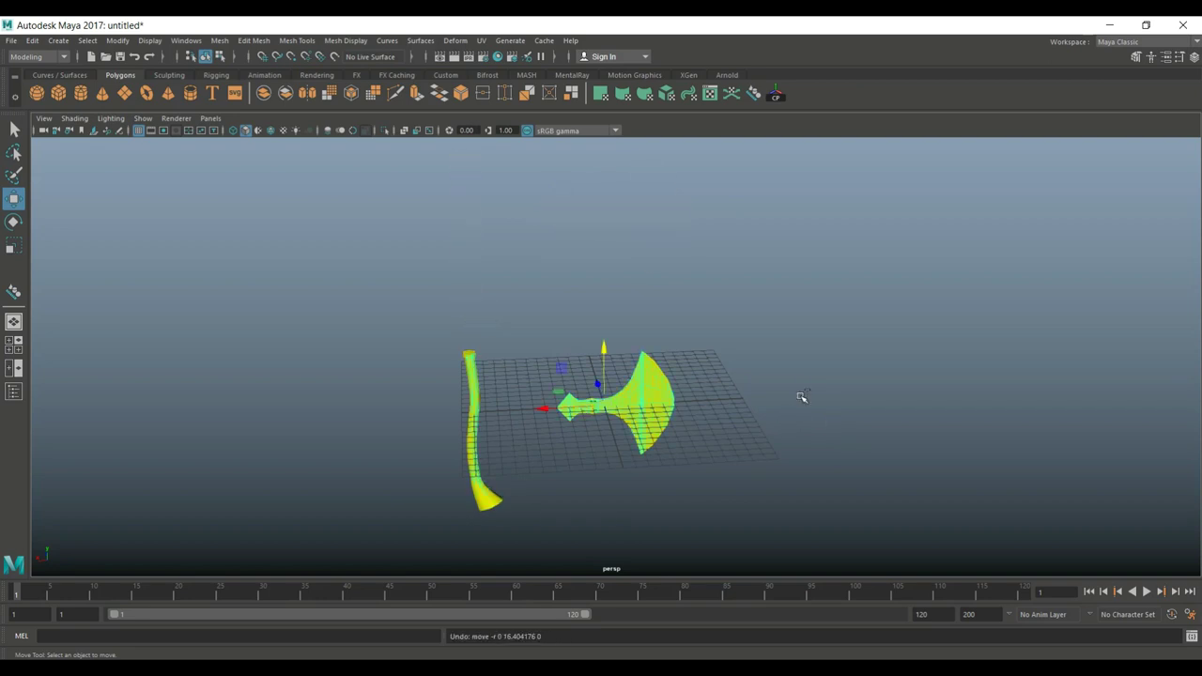
{"action": "left_click_drag", "start_coordinate": [722, 441], "coordinate": [743, 376], "text": "alt"}
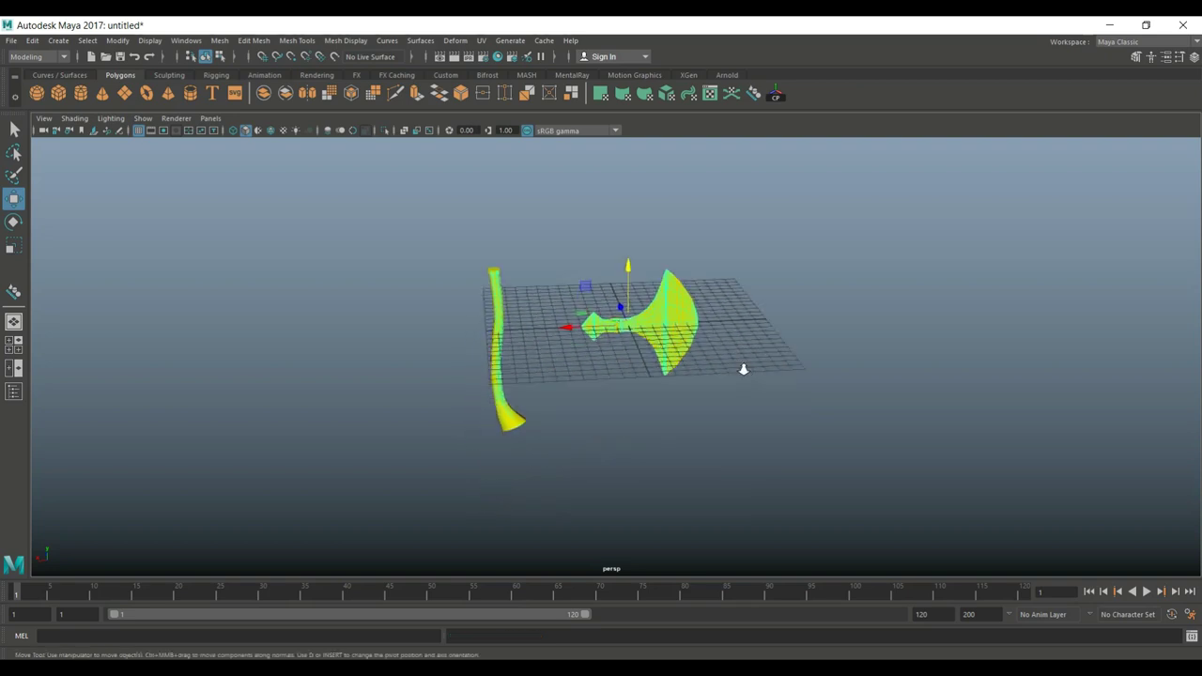
{"action": "scroll", "coordinate": [743, 367], "scroll_direction": "up", "scroll_amount": 5}
{"action": "middle_click_drag", "start_coordinate": [653, 448], "coordinate": [673, 479], "text": "alt"}
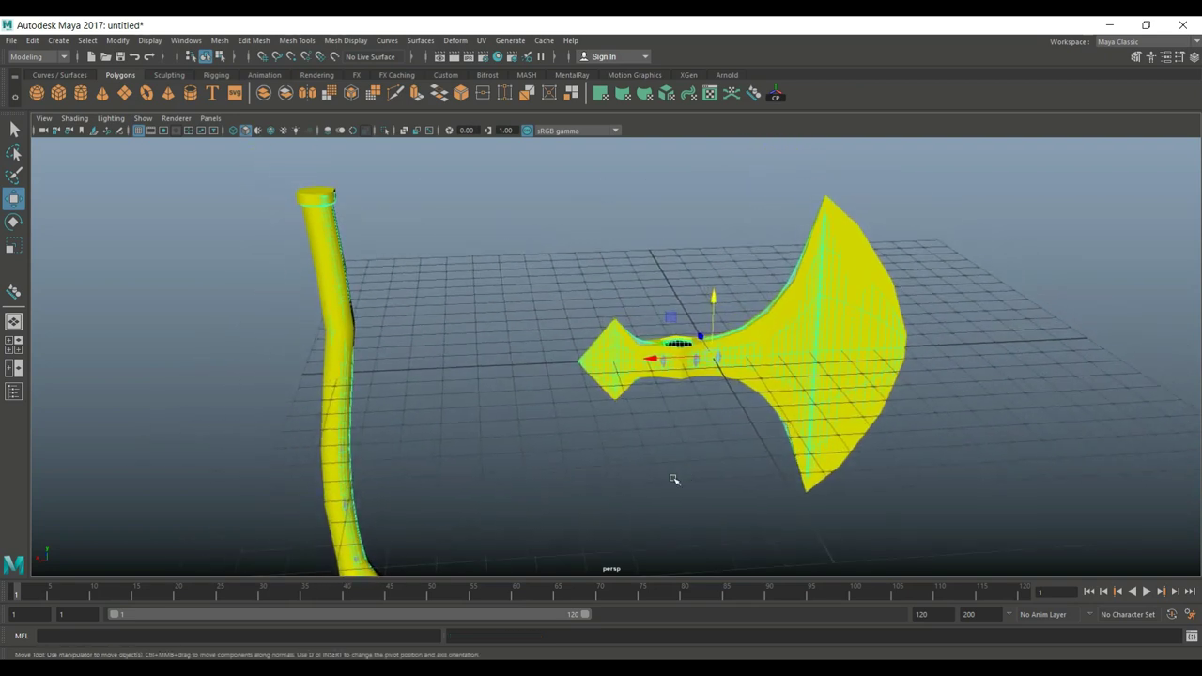
{"action": "key", "text": "4"}
Step: Toggle component mode on and off, then select the axe handle and head
{"action": "left_click_drag", "start_coordinate": [404, 321], "coordinate": [420, 256], "text": "alt"}
{"action": "key", "text": "F8"}
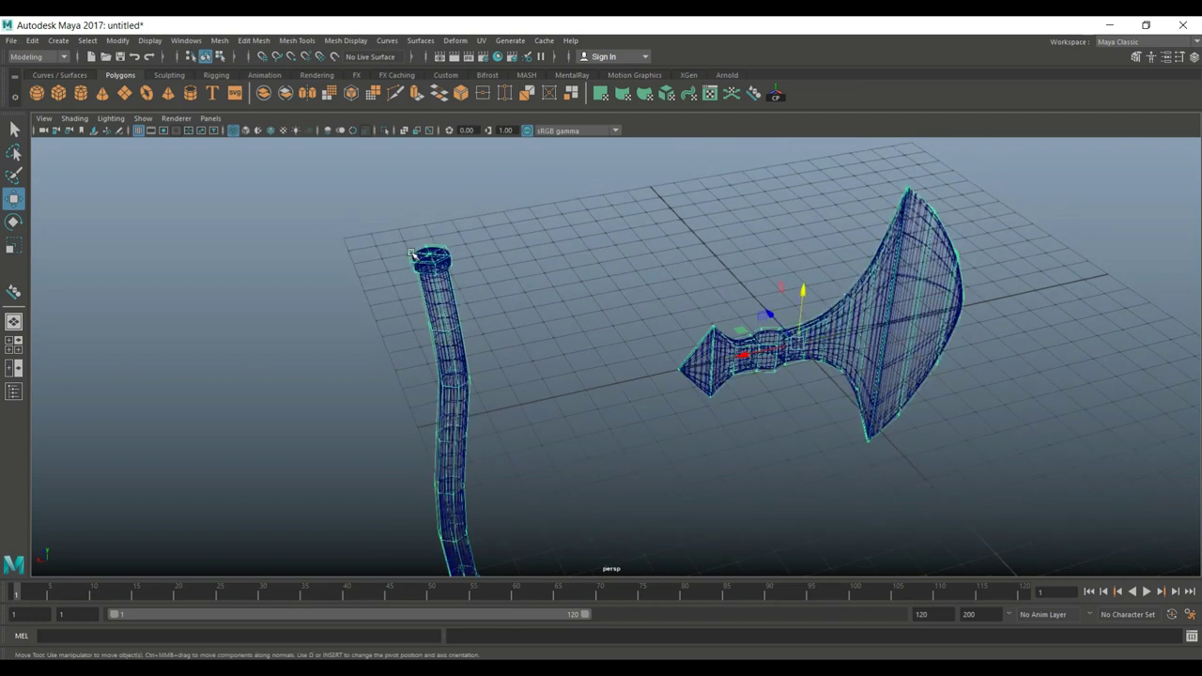
{"action": "key", "text": "F8"}
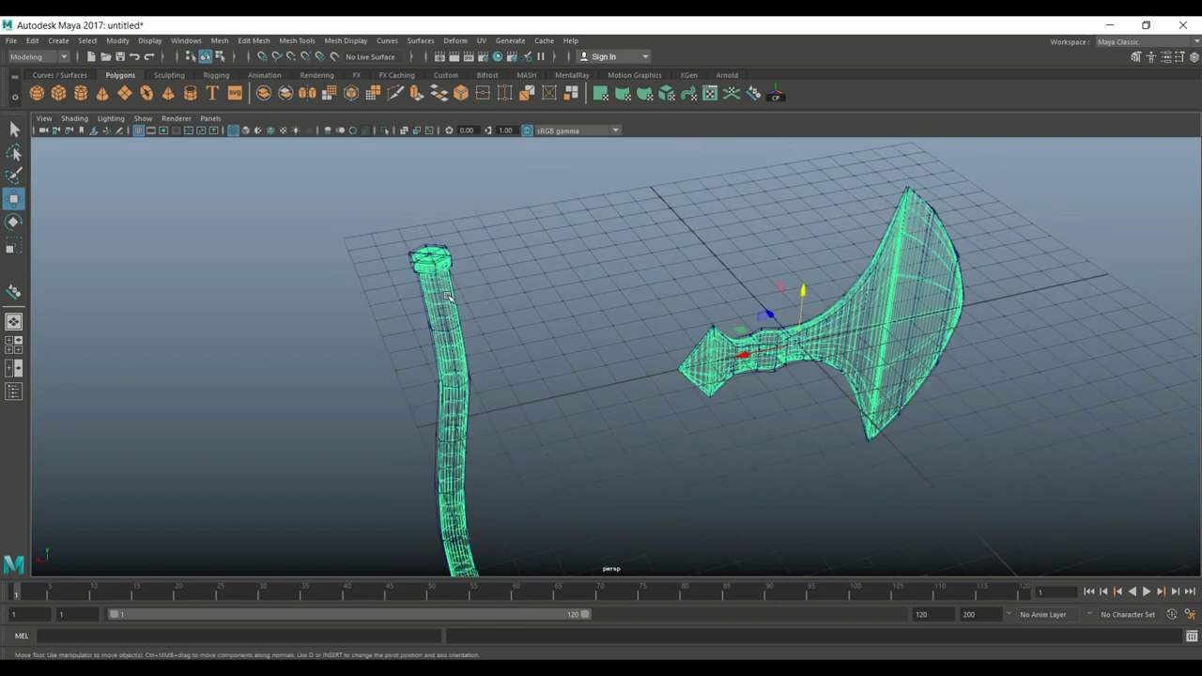
{"action": "left_click_drag", "start_coordinate": [452, 299], "coordinate": [607, 424], "text": "alt"}
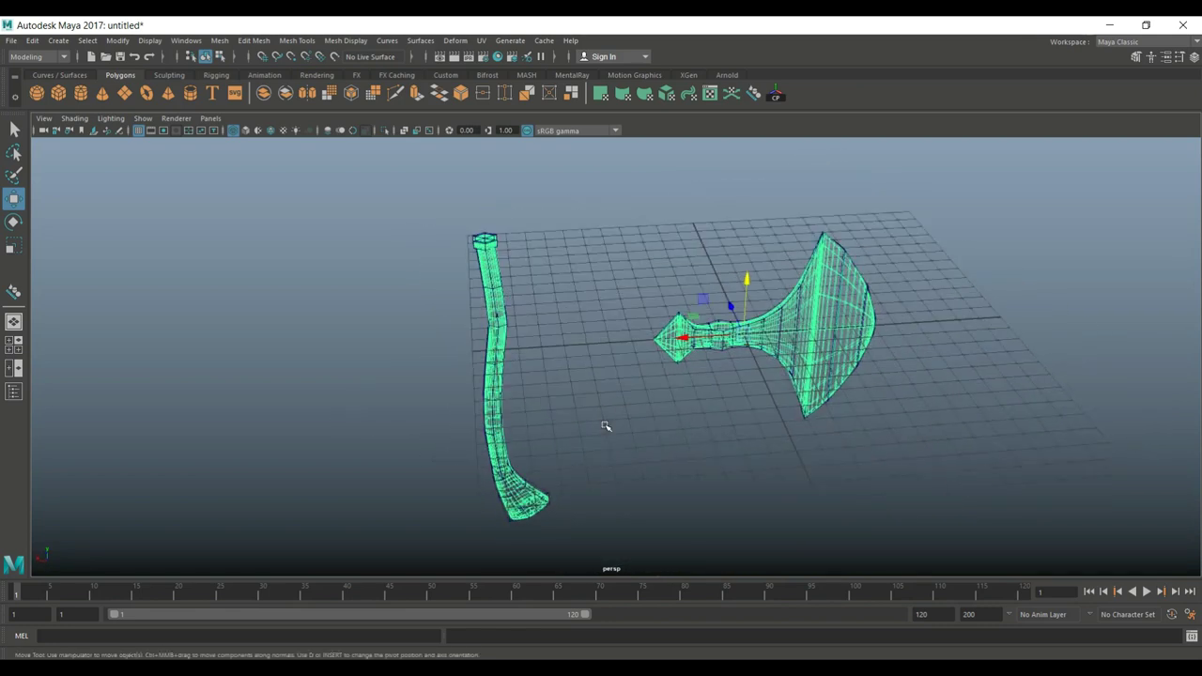
{"action": "middle_click_drag", "start_coordinate": [607, 424], "coordinate": [558, 435], "text": "alt"}
{"action": "left_click", "coordinate": [607, 448]}
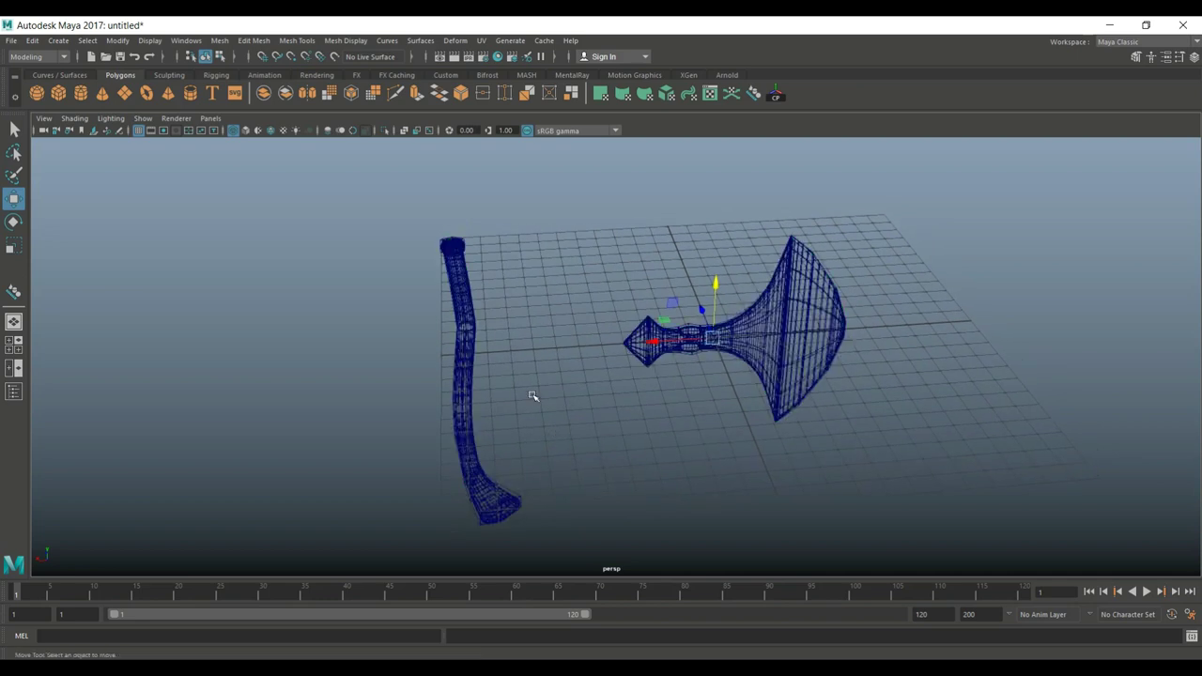
{"action": "left_click", "coordinate": [464, 247]}
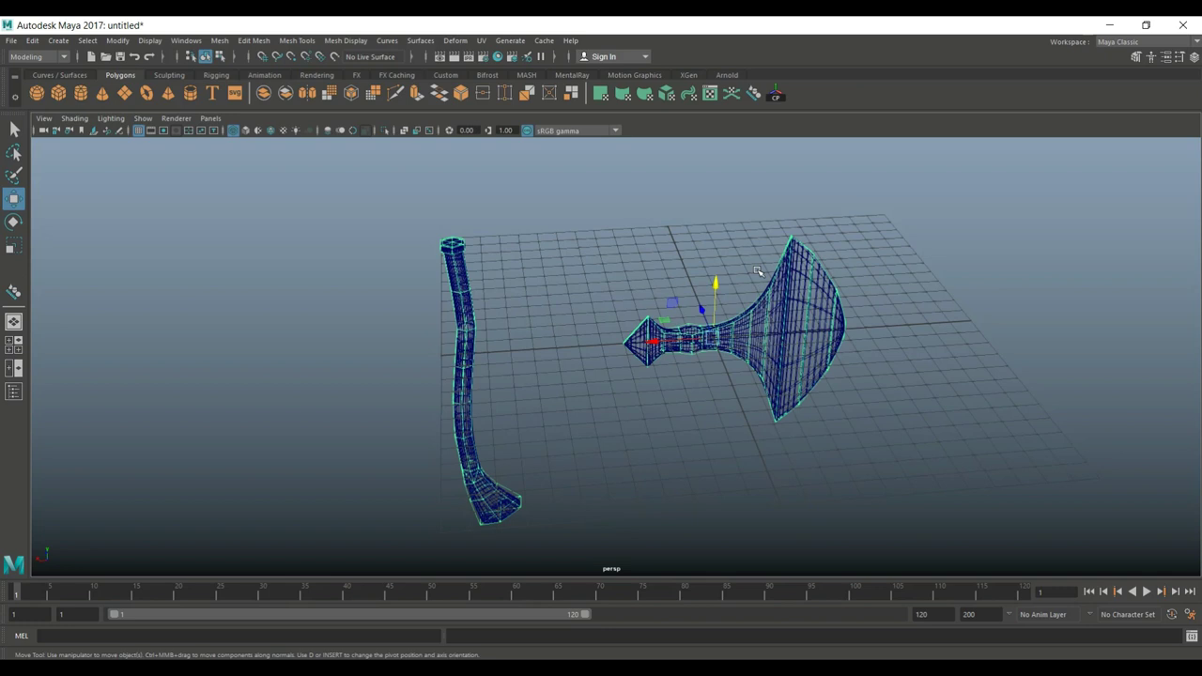
{"action": "scroll", "coordinate": [469, 367], "scroll_direction": "up", "scroll_amount": 3}
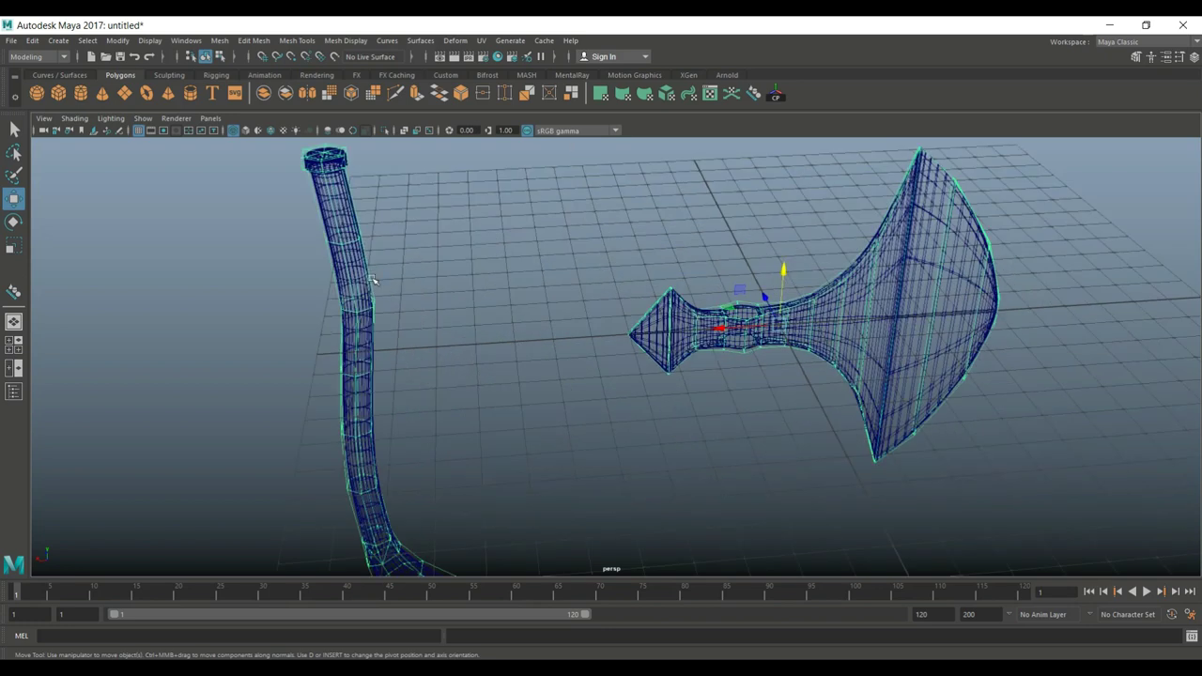
{"action": "left_click", "coordinate": [357, 271]}
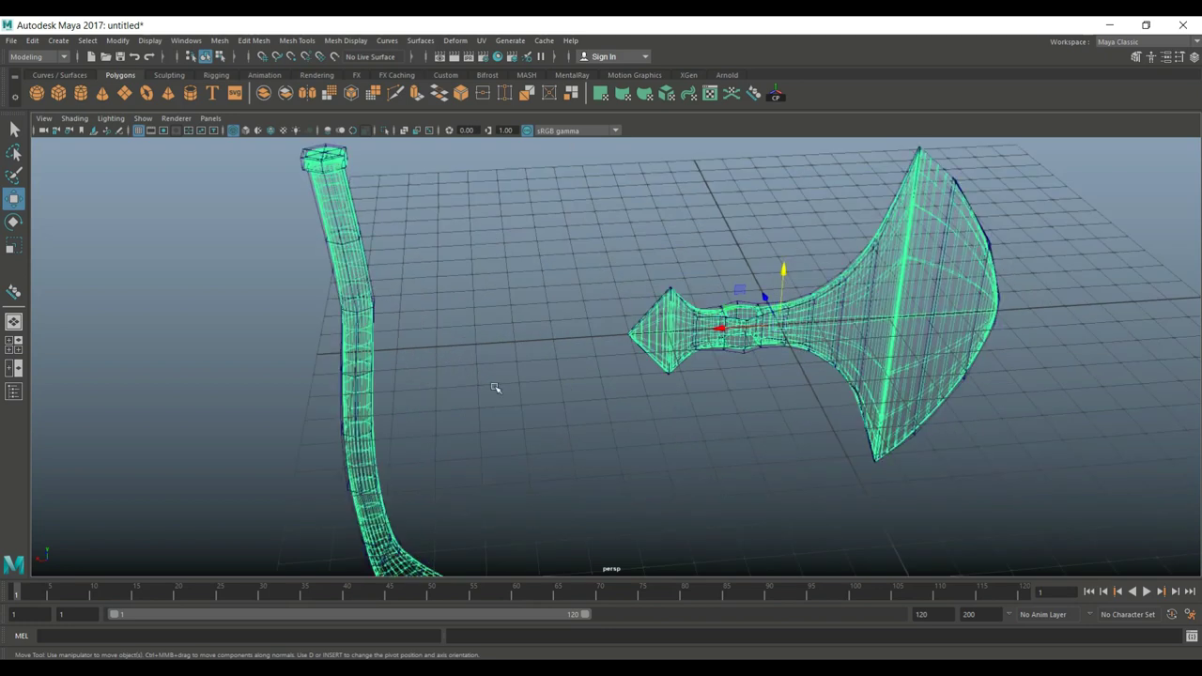
Step: Inspect the whole wireframe axe from several angles, then deselect both meshes
{"action": "scroll", "coordinate": [495, 388], "scroll_direction": "down", "scroll_amount": 3}
{"action": "left_click_drag", "start_coordinate": [507, 386], "coordinate": [561, 443], "text": "alt"}
{"action": "scroll", "coordinate": [575, 447], "scroll_direction": "up", "scroll_amount": 2}
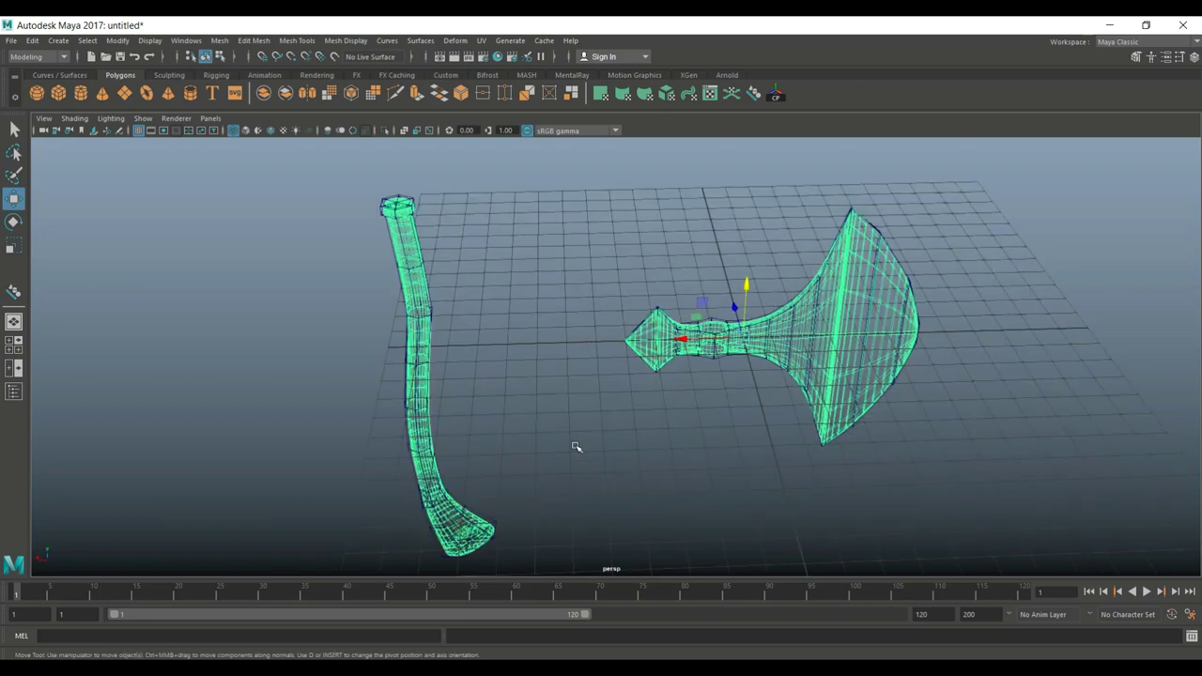
{"action": "scroll", "coordinate": [658, 466], "scroll_direction": "up", "scroll_amount": 3}
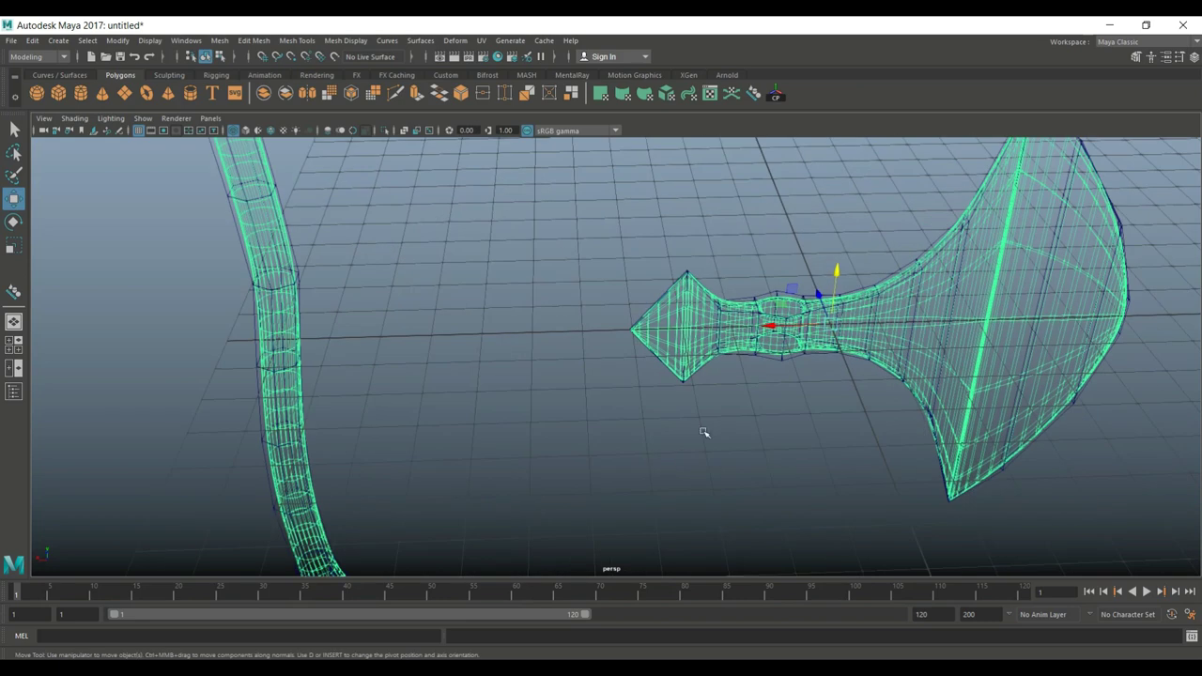
{"action": "middle_click_drag", "start_coordinate": [705, 434], "coordinate": [438, 403], "text": "alt"}
{"action": "scroll", "coordinate": [438, 403], "scroll_direction": "up", "scroll_amount": 2}
{"action": "scroll", "coordinate": [491, 429], "scroll_direction": "up", "scroll_amount": 3}
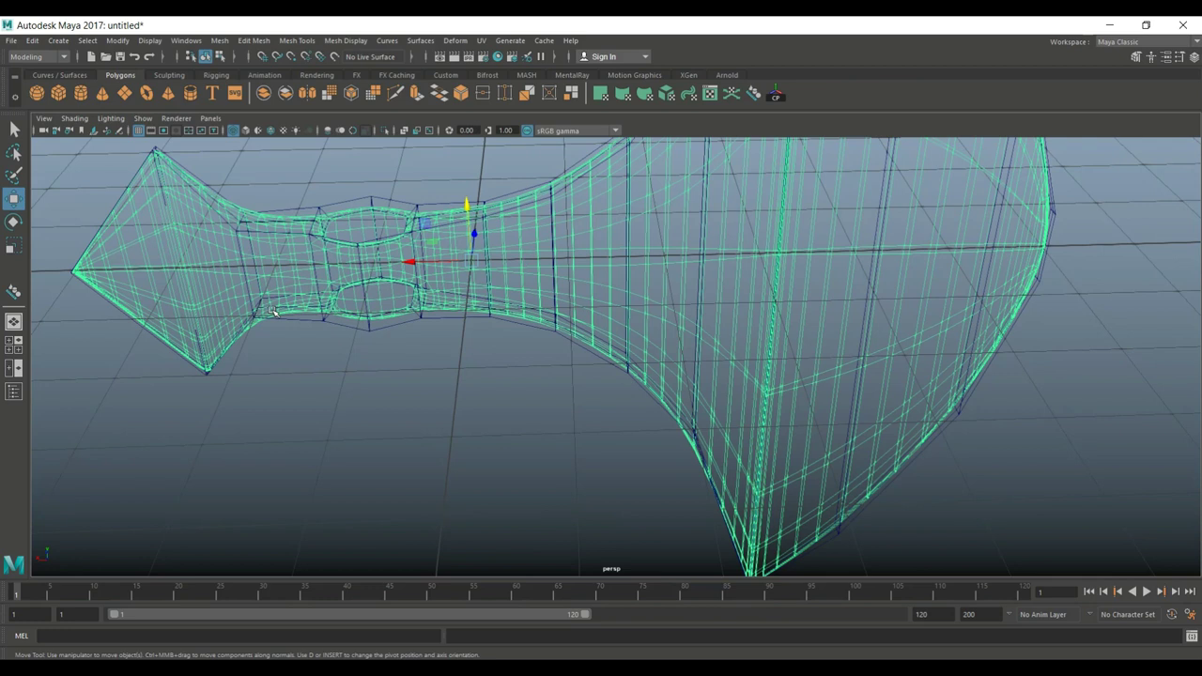
{"action": "scroll", "coordinate": [401, 485], "scroll_direction": "down", "scroll_amount": 5}
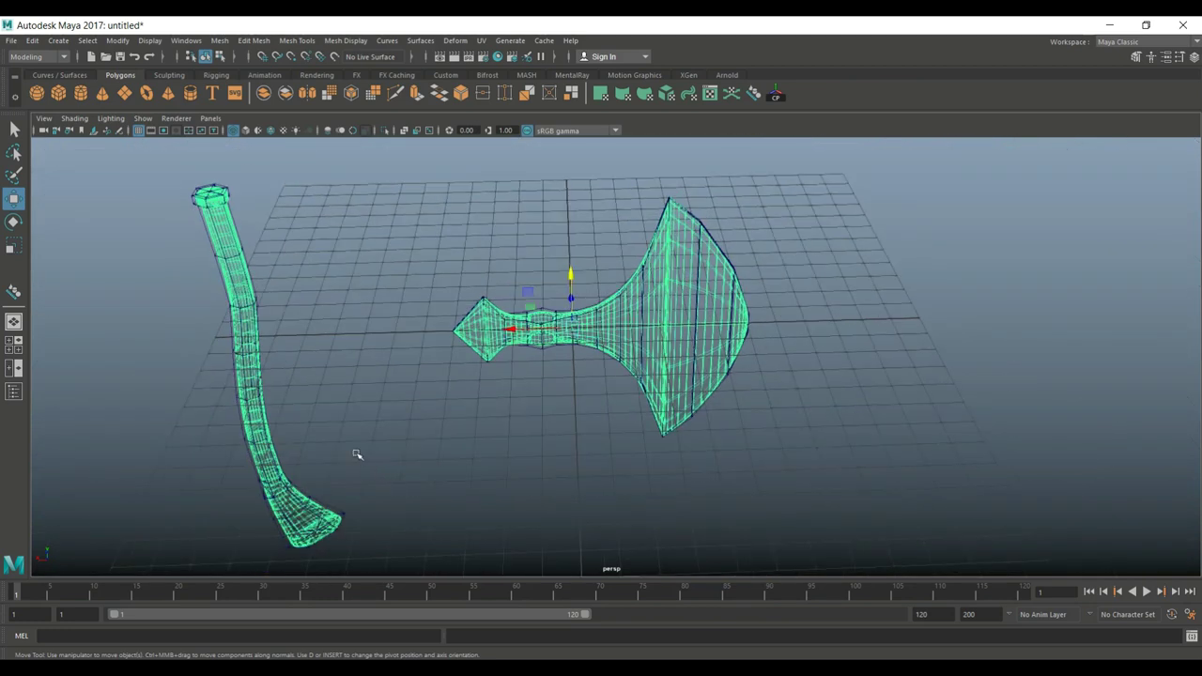
{"action": "middle_click_drag", "start_coordinate": [357, 455], "coordinate": [543, 438], "text": "alt"}
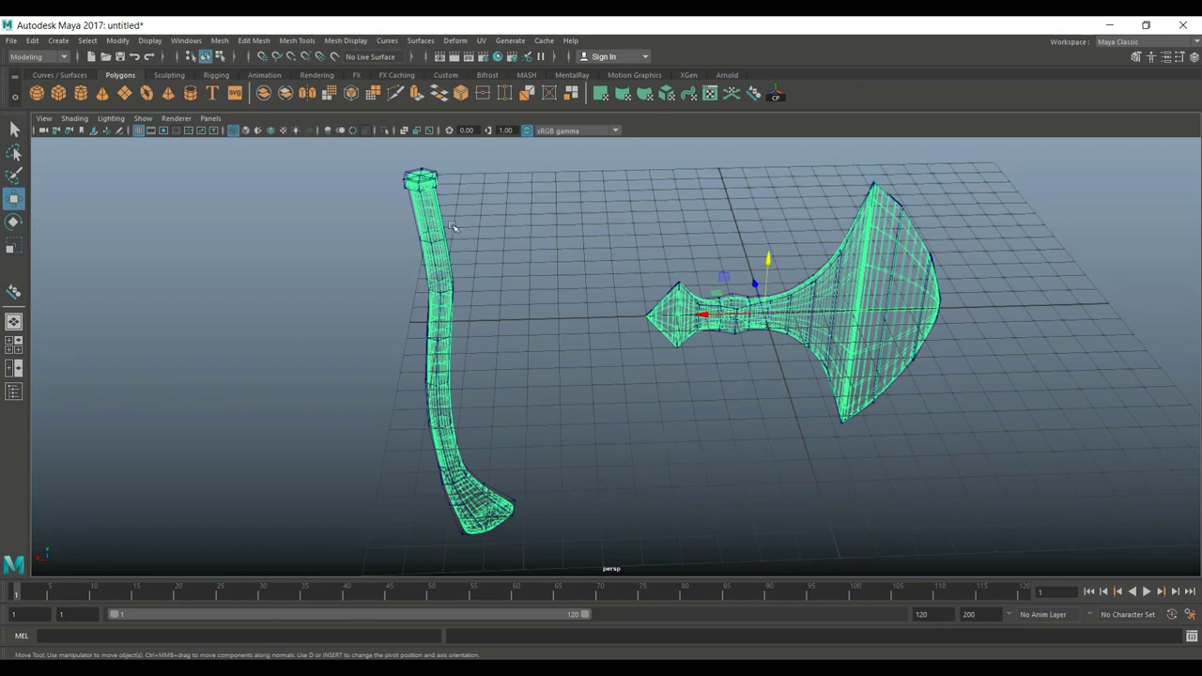
{"action": "left_click", "coordinate": [426, 171]}
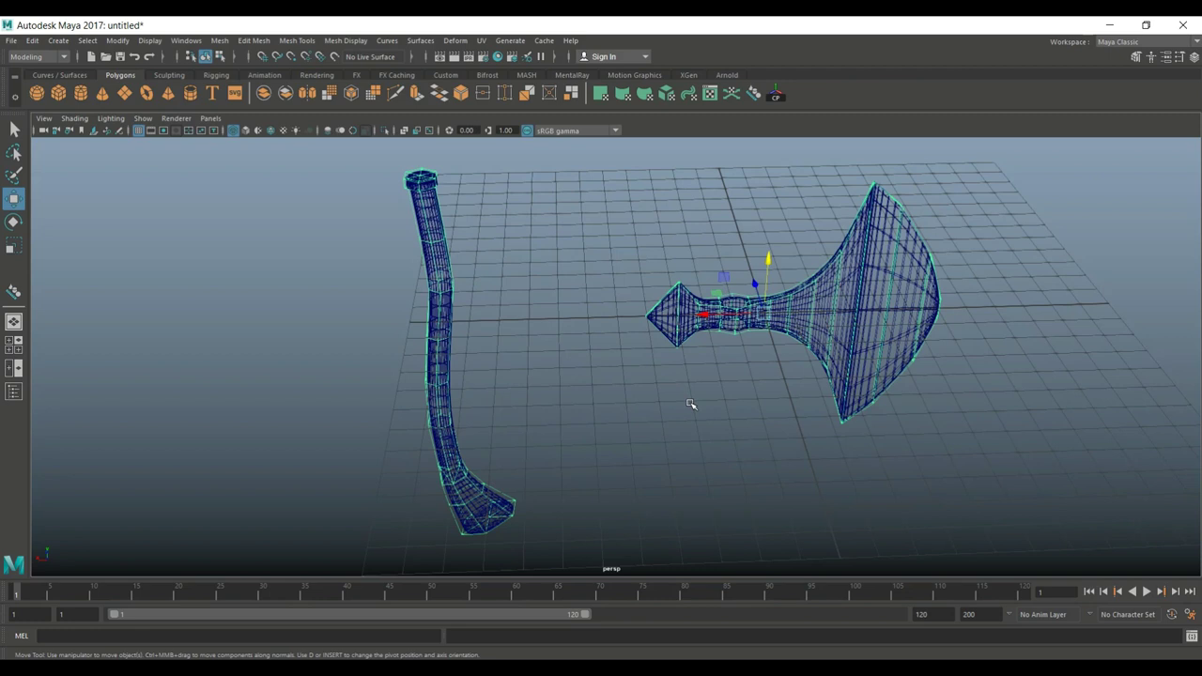
{"action": "left_click_drag", "start_coordinate": [703, 406], "coordinate": [650, 424], "text": "alt"}
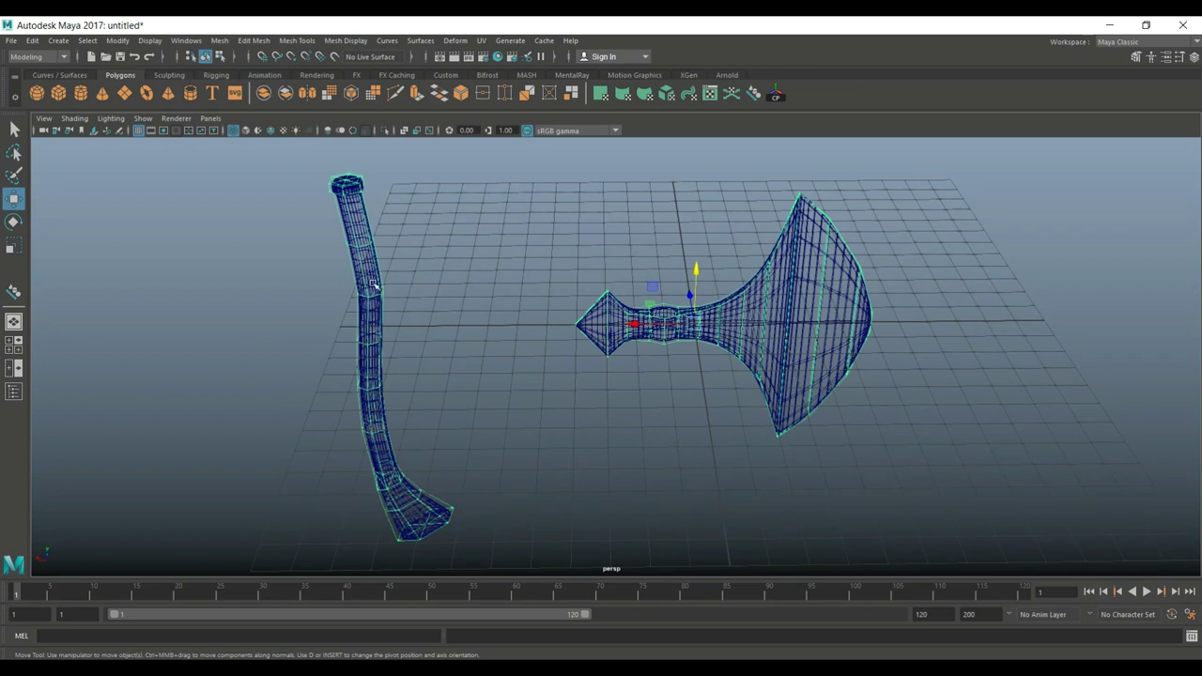
Step: Open the UV Editor, move it aside, and show shaded UV shells with distortion
{"action": "left_click", "coordinate": [482, 40]}
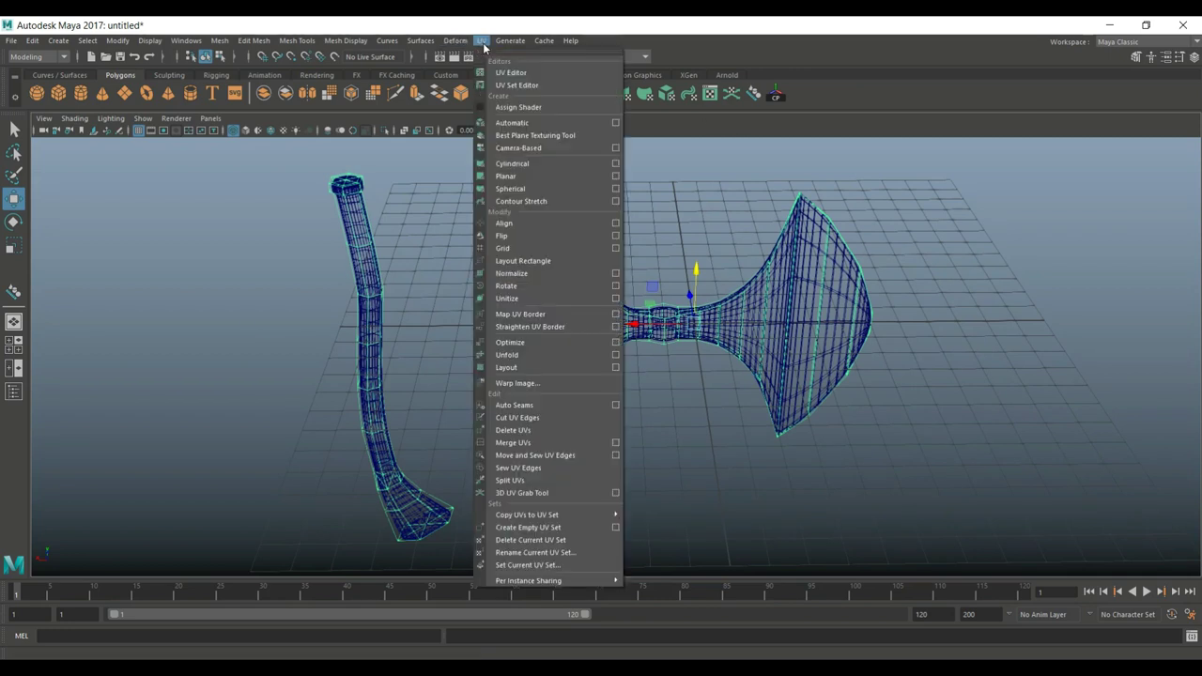
{"action": "left_click", "coordinate": [532, 73]}
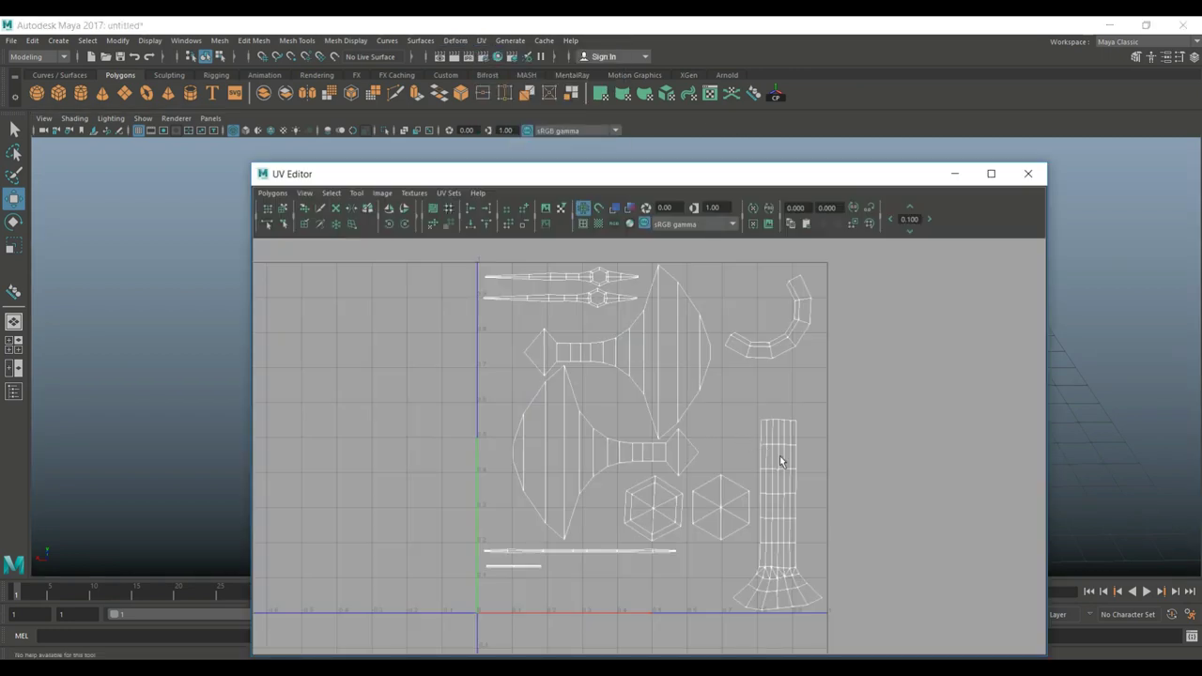
{"action": "left_click_drag", "start_coordinate": [585, 174], "coordinate": [686, 113]}
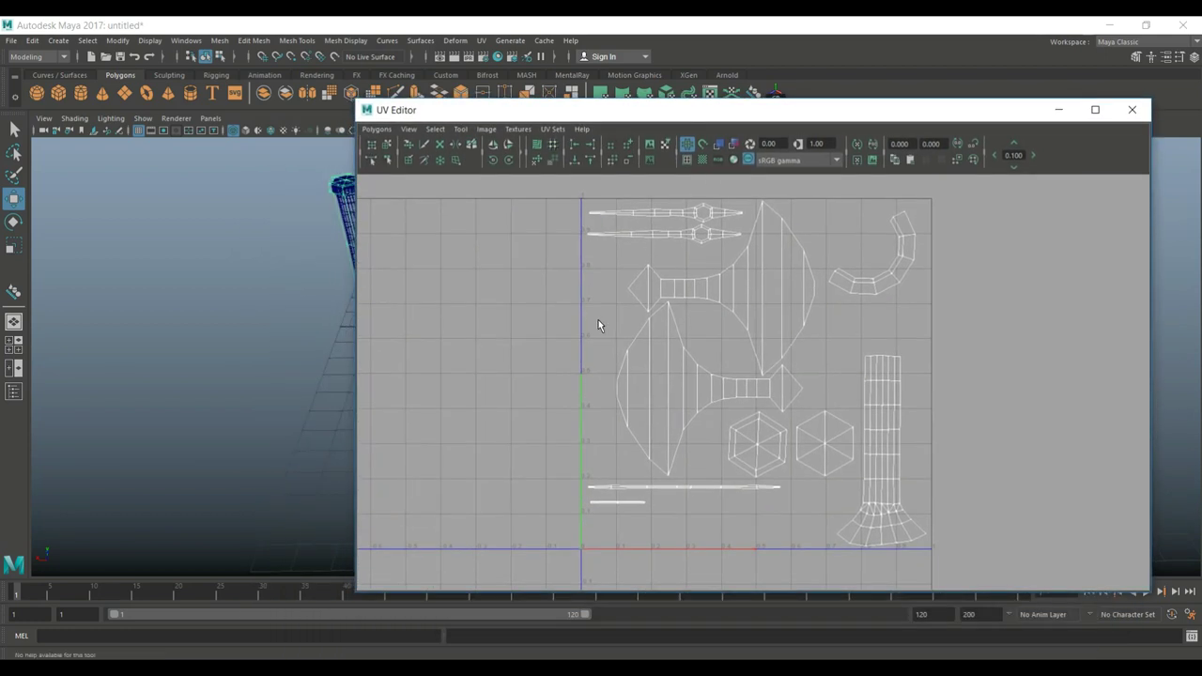
{"action": "left_click", "coordinate": [719, 146]}
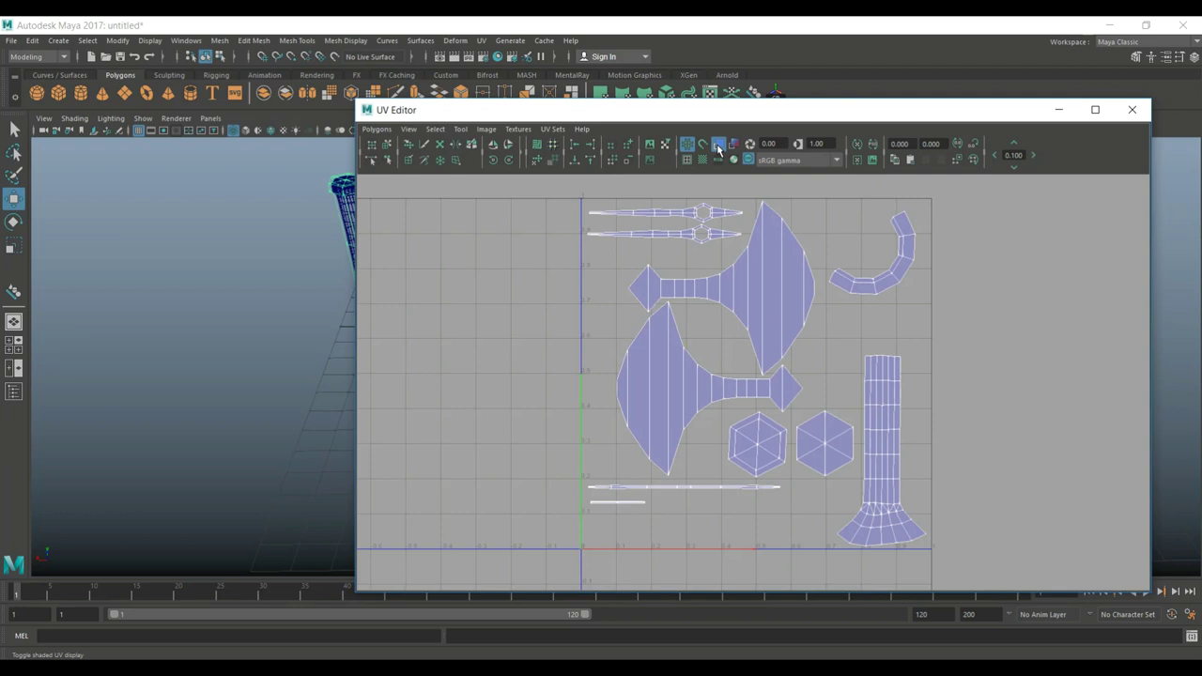
{"action": "left_click", "coordinate": [734, 145]}
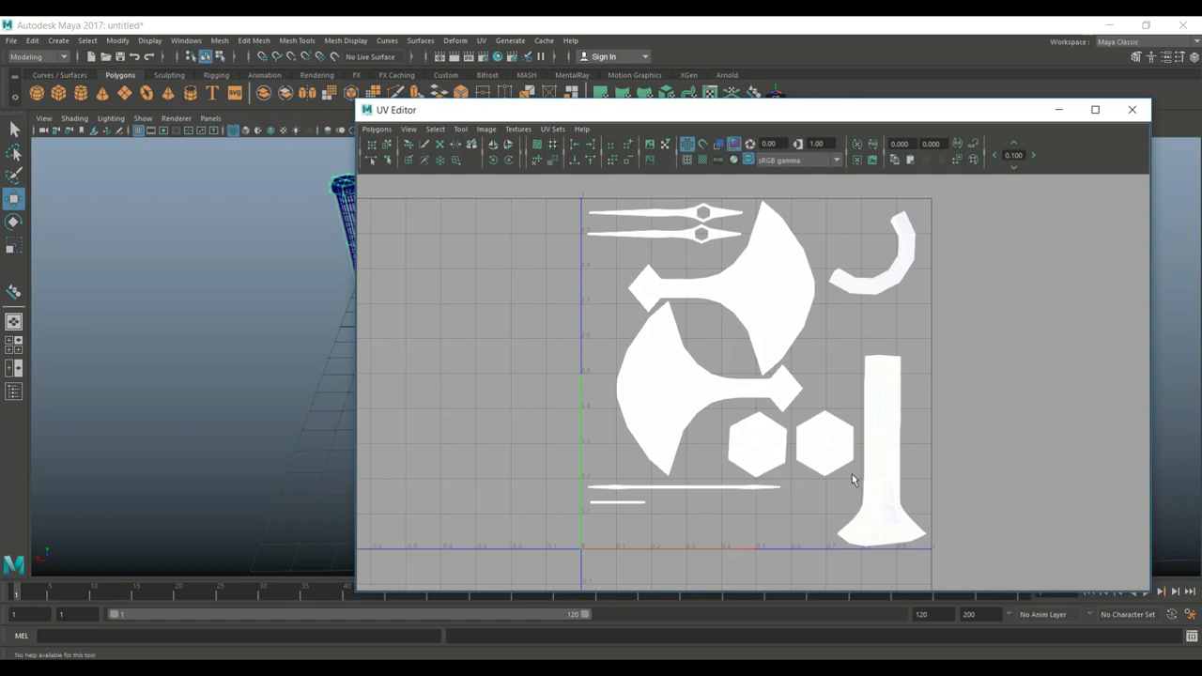
Step: Close Maya's UV editor, then start a Substance project with LPNew.obj at 2048 resolution
{"action": "left_click", "coordinate": [1133, 110]}
{"action": "left_click_drag", "start_coordinate": [842, 345], "coordinate": [542, 396], "text": "alt"}
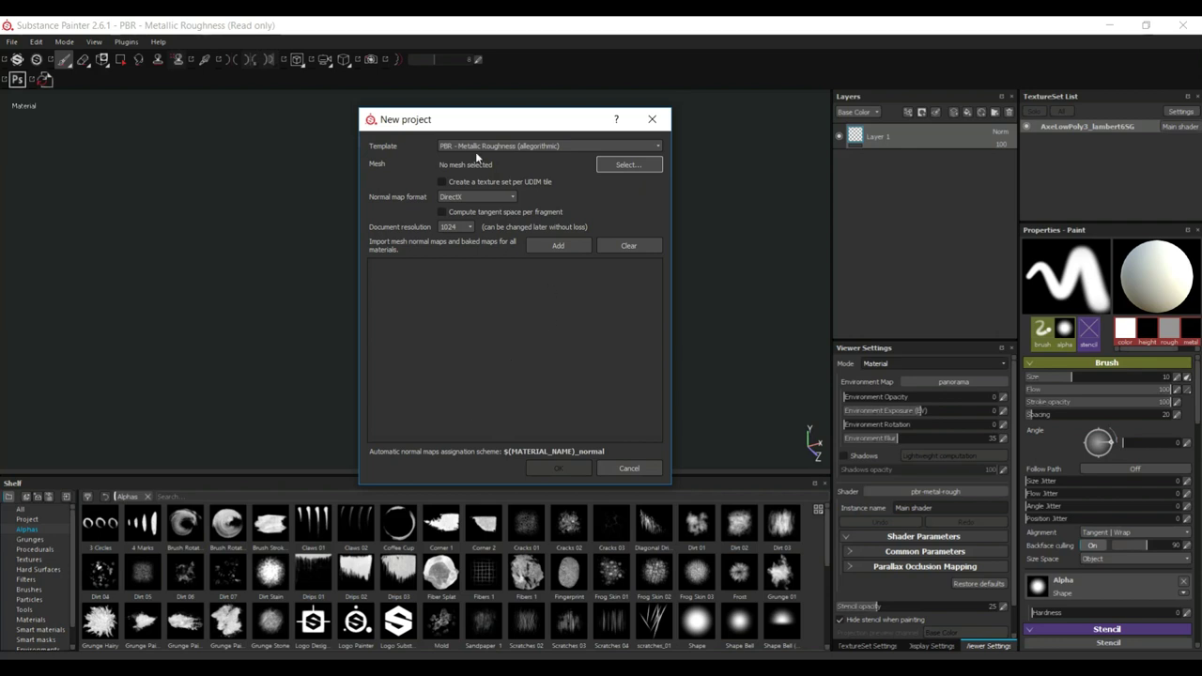
{"action": "left_click", "coordinate": [463, 184]}
{"action": "left_click", "coordinate": [625, 166]}
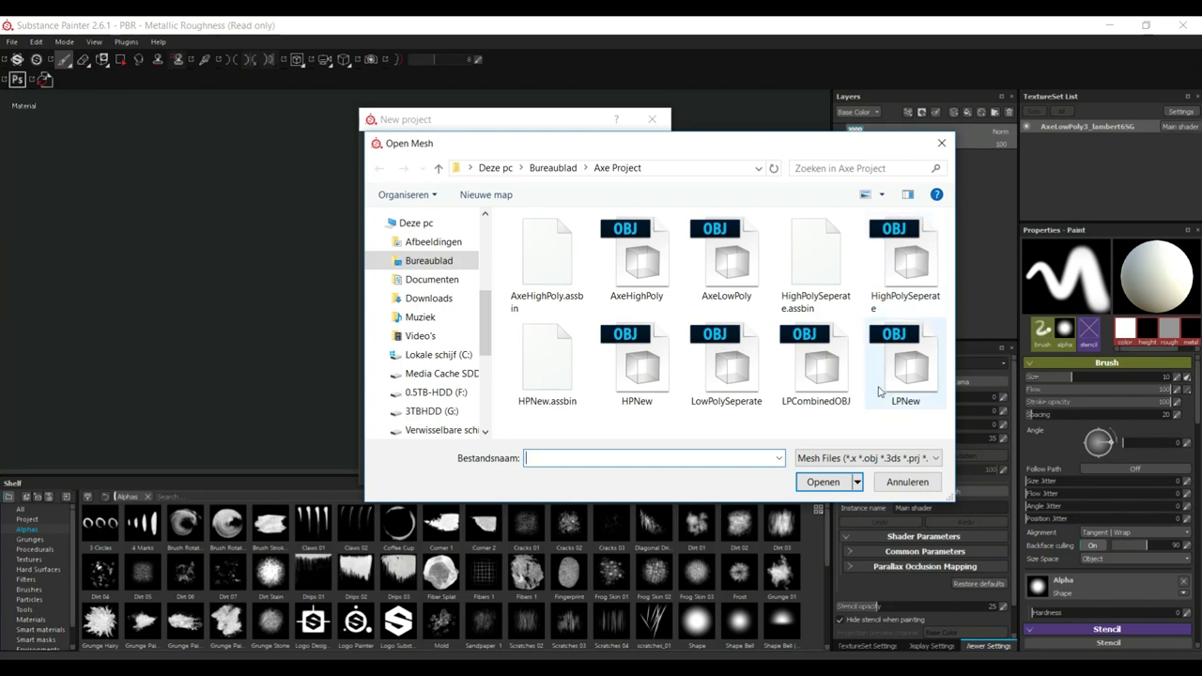
{"action": "left_click", "coordinate": [911, 365]}
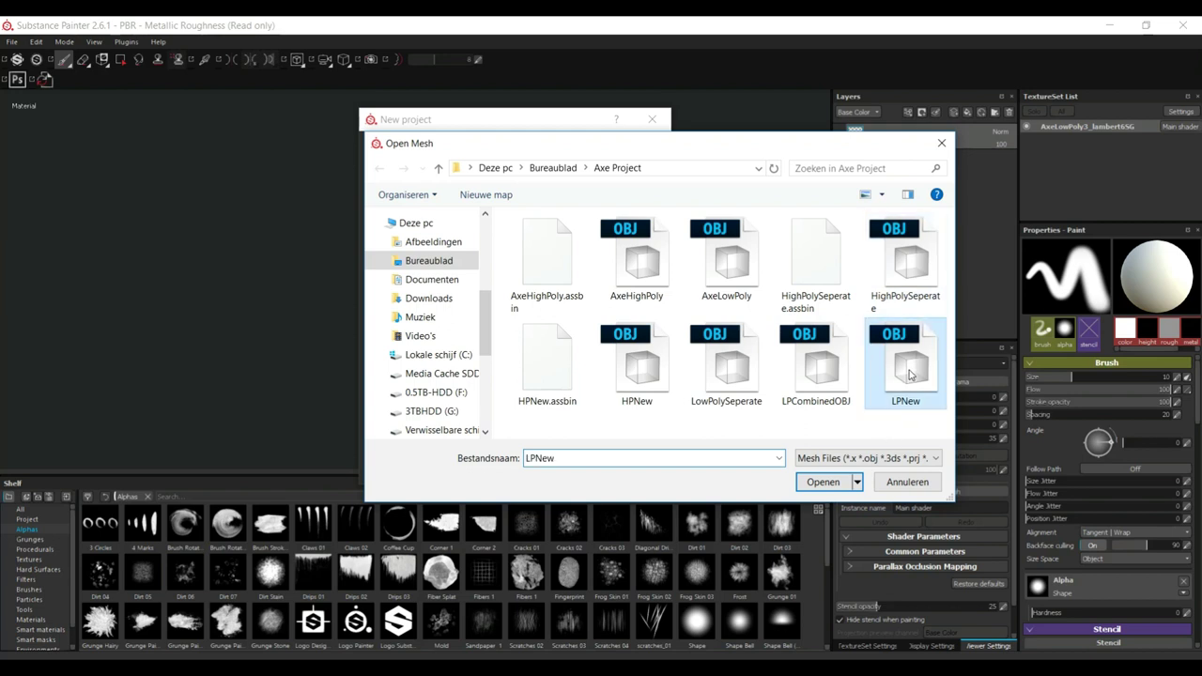
{"action": "left_click", "coordinate": [831, 488]}
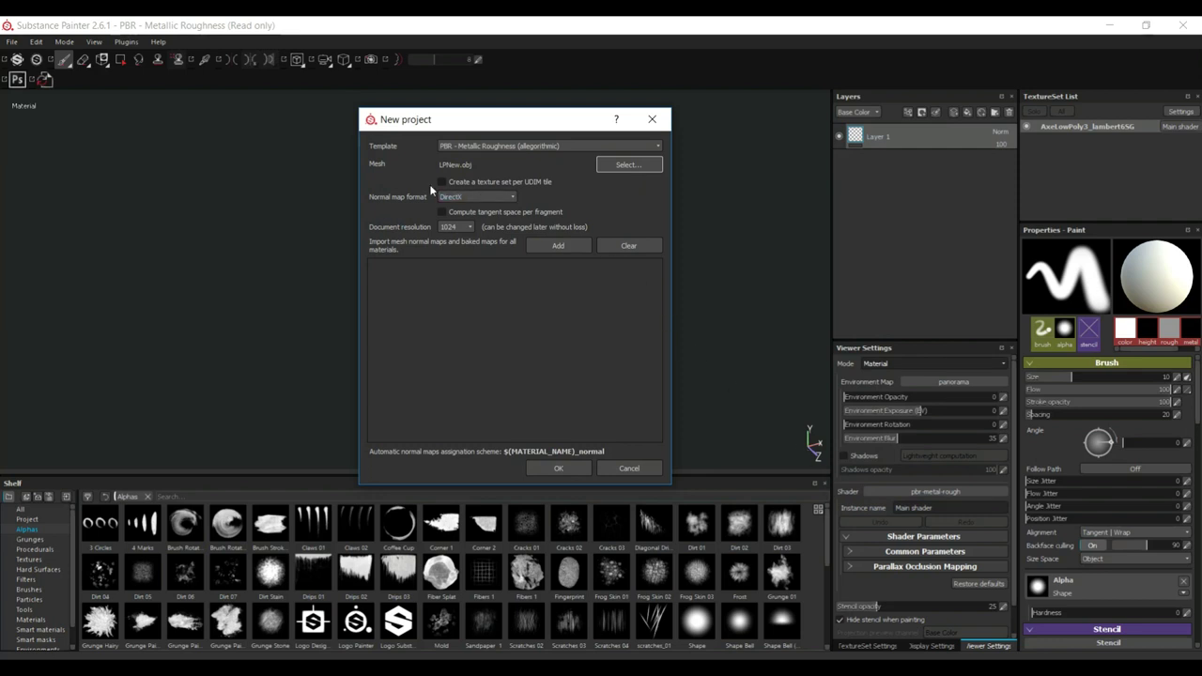
{"action": "left_click", "coordinate": [459, 228]}
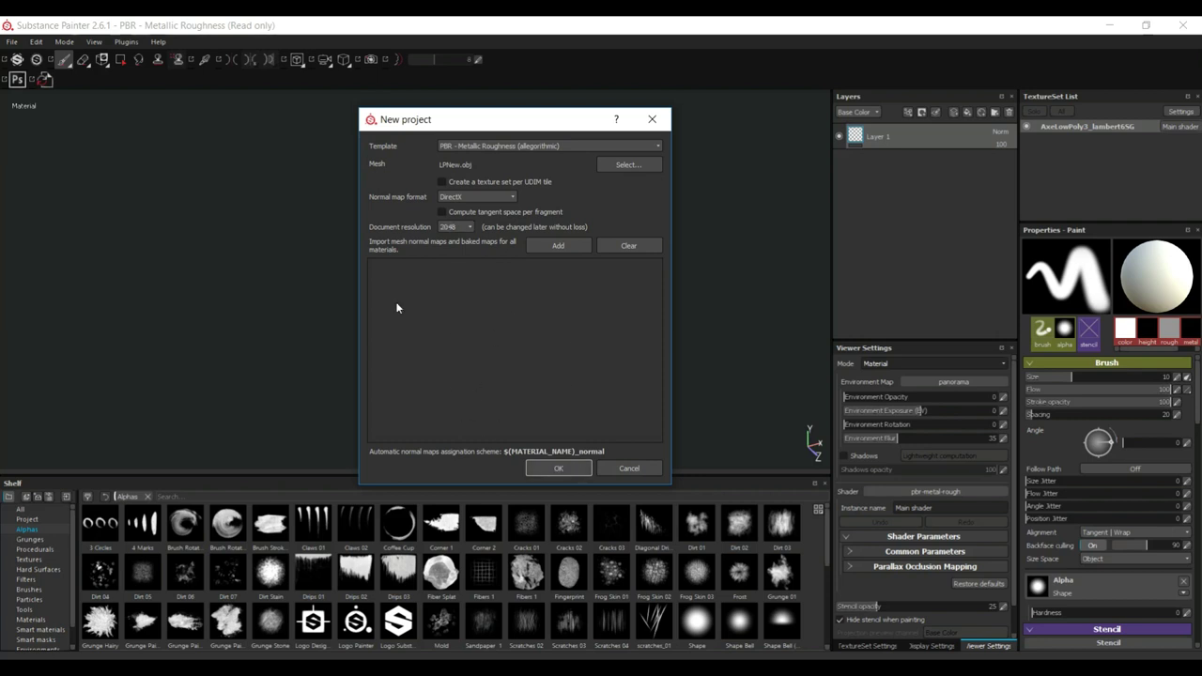
Step: Create the project and orbit, pan and zoom around the untextured axe mesh
{"action": "left_click", "coordinate": [558, 468]}
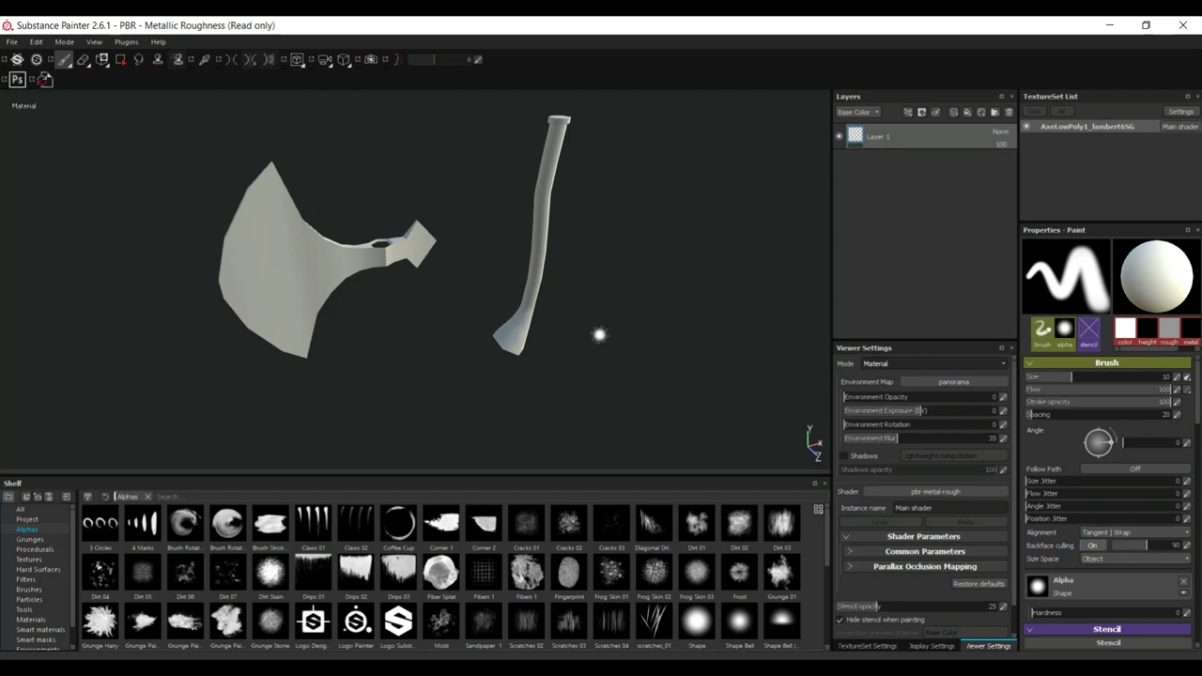
{"action": "left_click_drag", "start_coordinate": [601, 343], "coordinate": [298, 341], "text": "alt"}
{"action": "scroll", "coordinate": [639, 400], "scroll_direction": "up", "scroll_amount": 3}
{"action": "scroll", "coordinate": [656, 396], "scroll_direction": "down", "scroll_amount": 3}
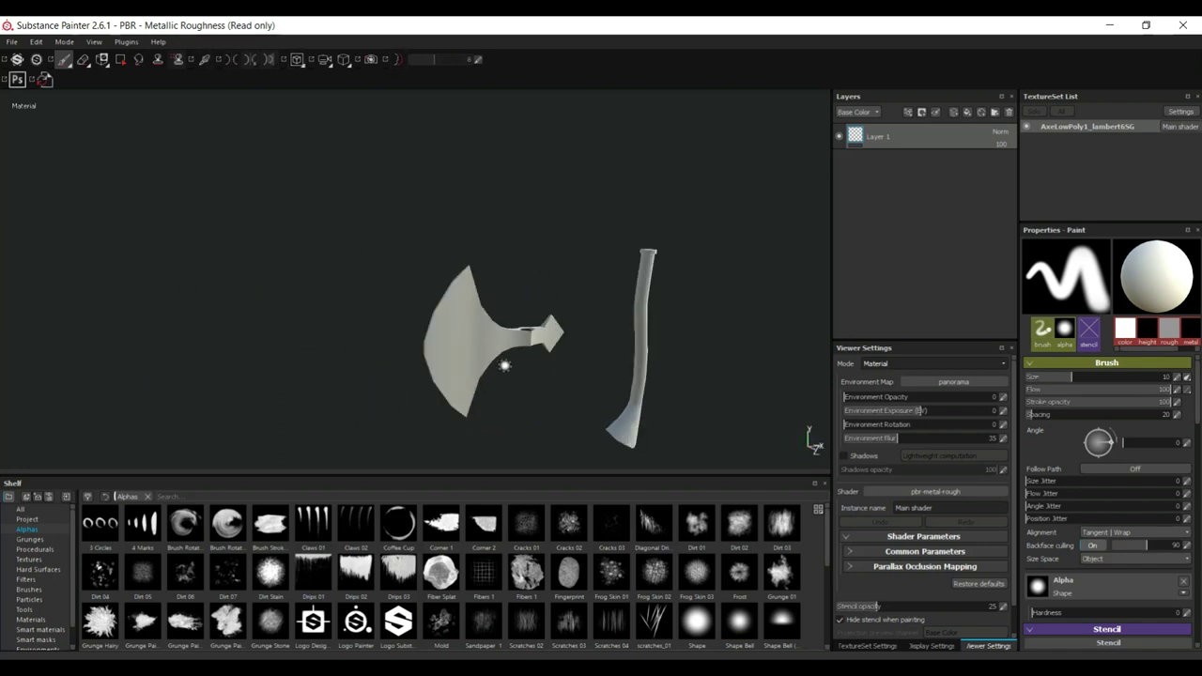
{"action": "middle_click_drag", "start_coordinate": [505, 366], "coordinate": [349, 311], "text": "alt"}
{"action": "scroll", "coordinate": [442, 330], "scroll_direction": "up", "scroll_amount": 3}
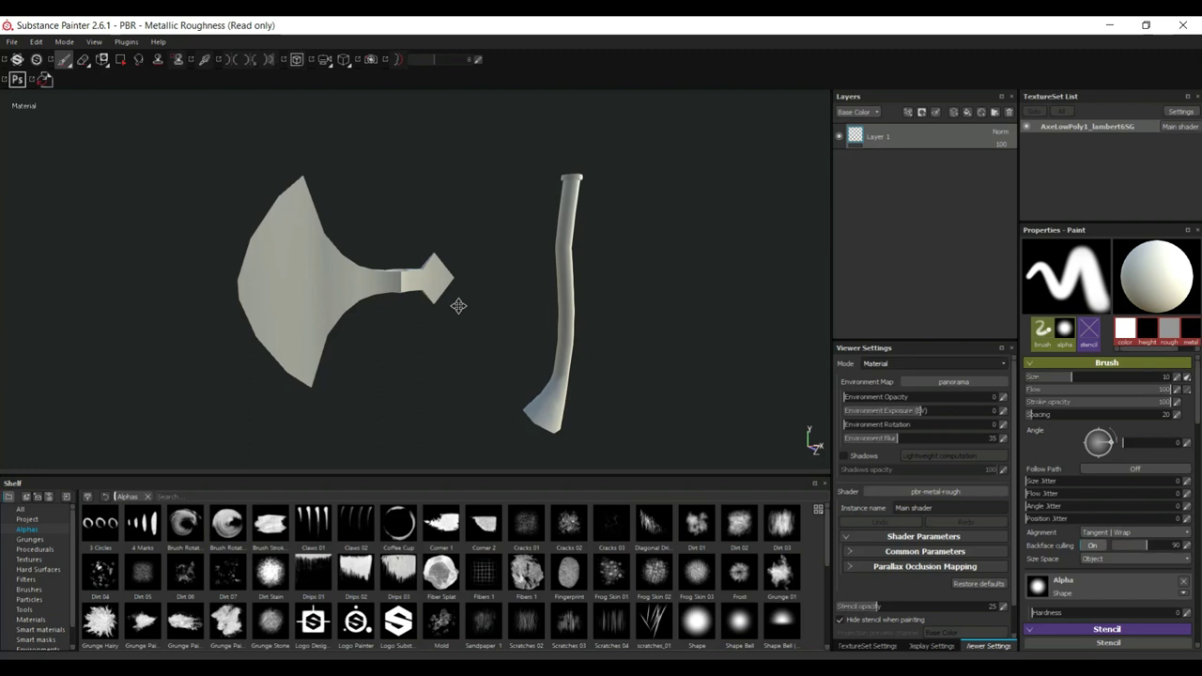
{"action": "left_click_drag", "start_coordinate": [460, 300], "coordinate": [450, 332], "text": "alt"}
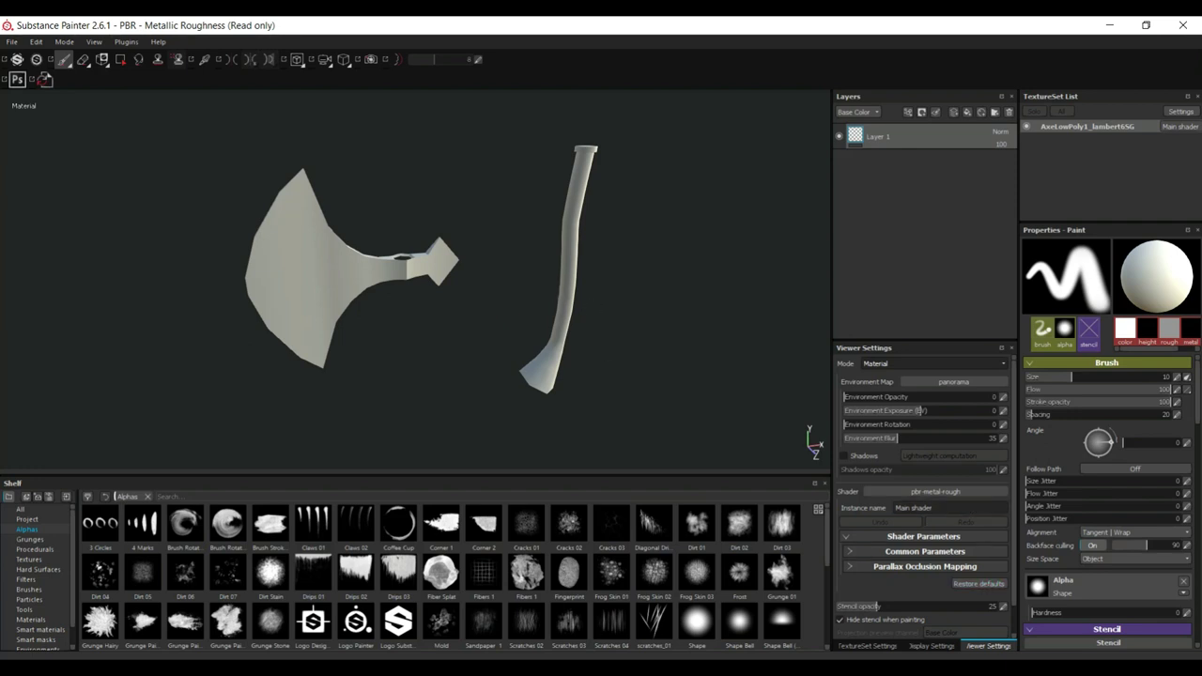
Step: Reset the interface to its default layout and open the texture baking settings
{"action": "left_click", "coordinate": [94, 42]}
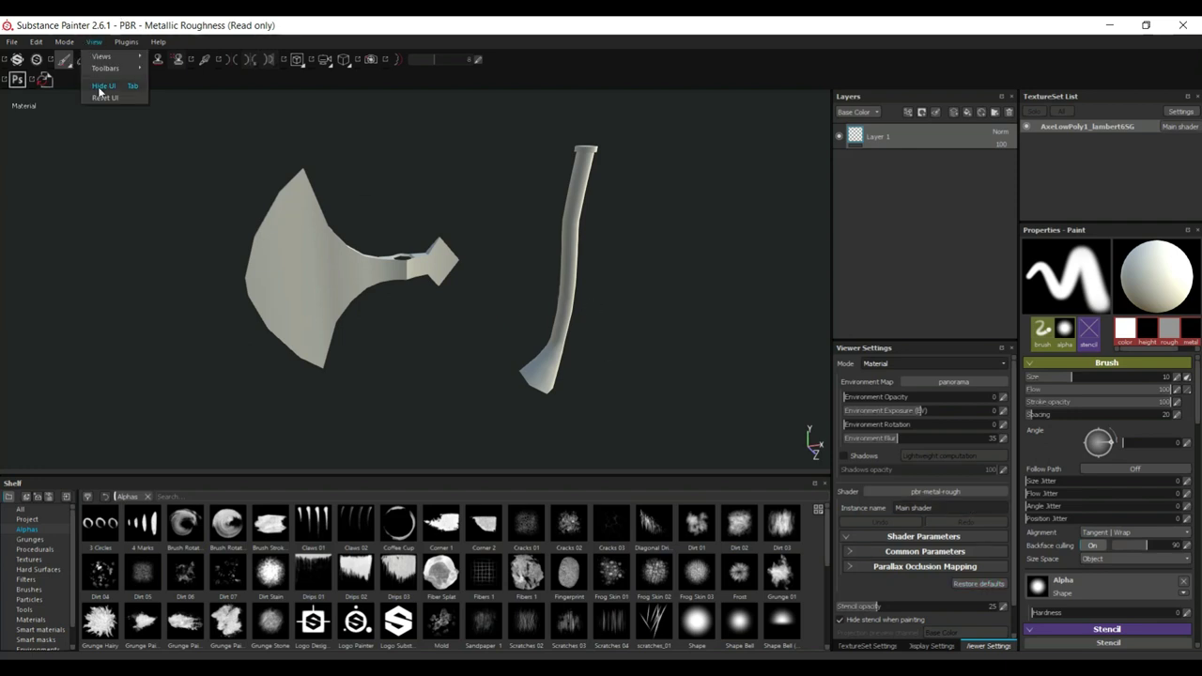
{"action": "left_click", "coordinate": [105, 98]}
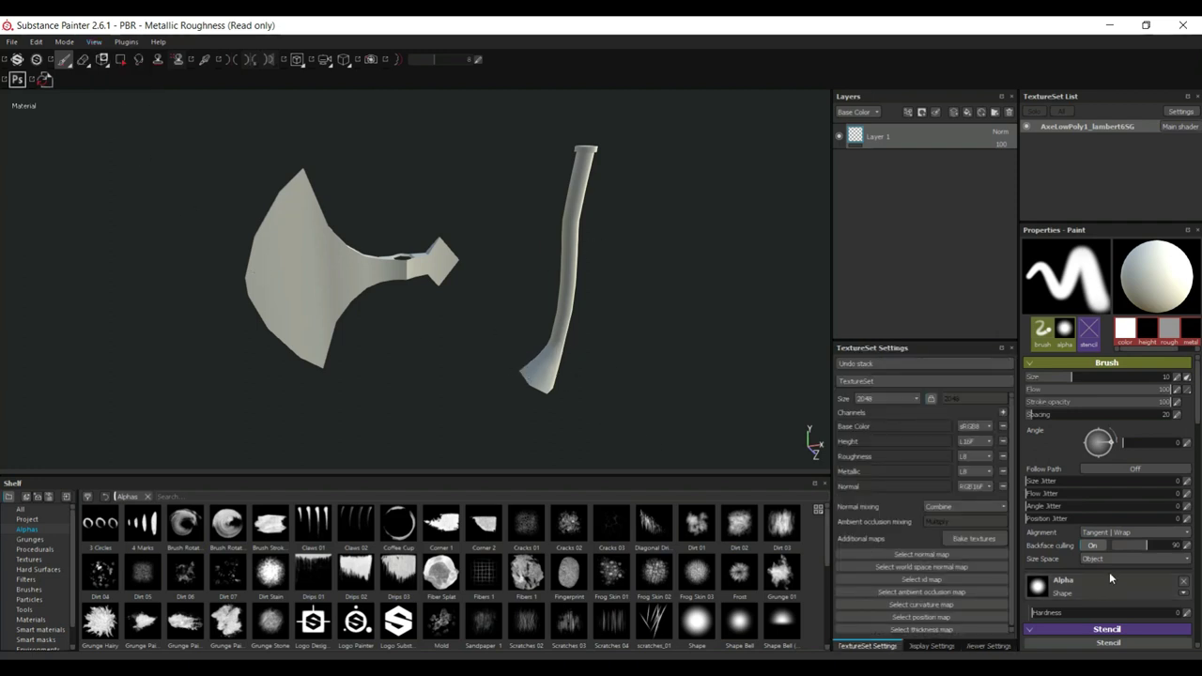
{"action": "left_click", "coordinate": [974, 539]}
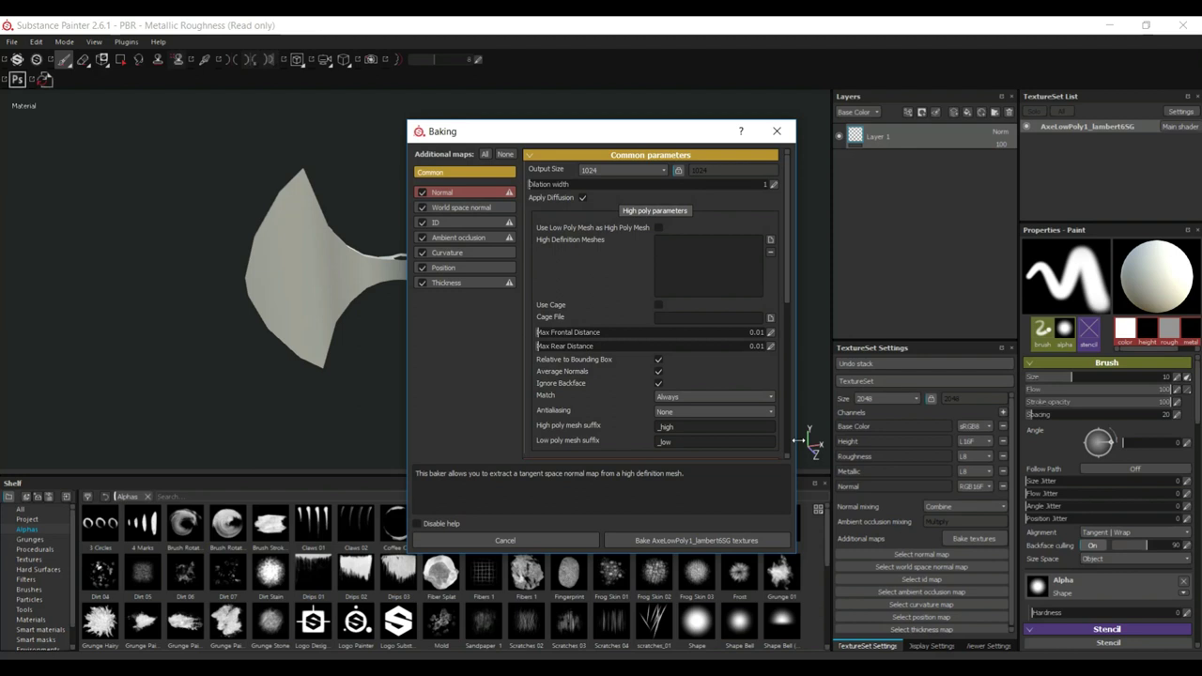
Step: Set bake output size to 2048 and load HPNew.obj as the high definition mesh
{"action": "left_click", "coordinate": [603, 172]}
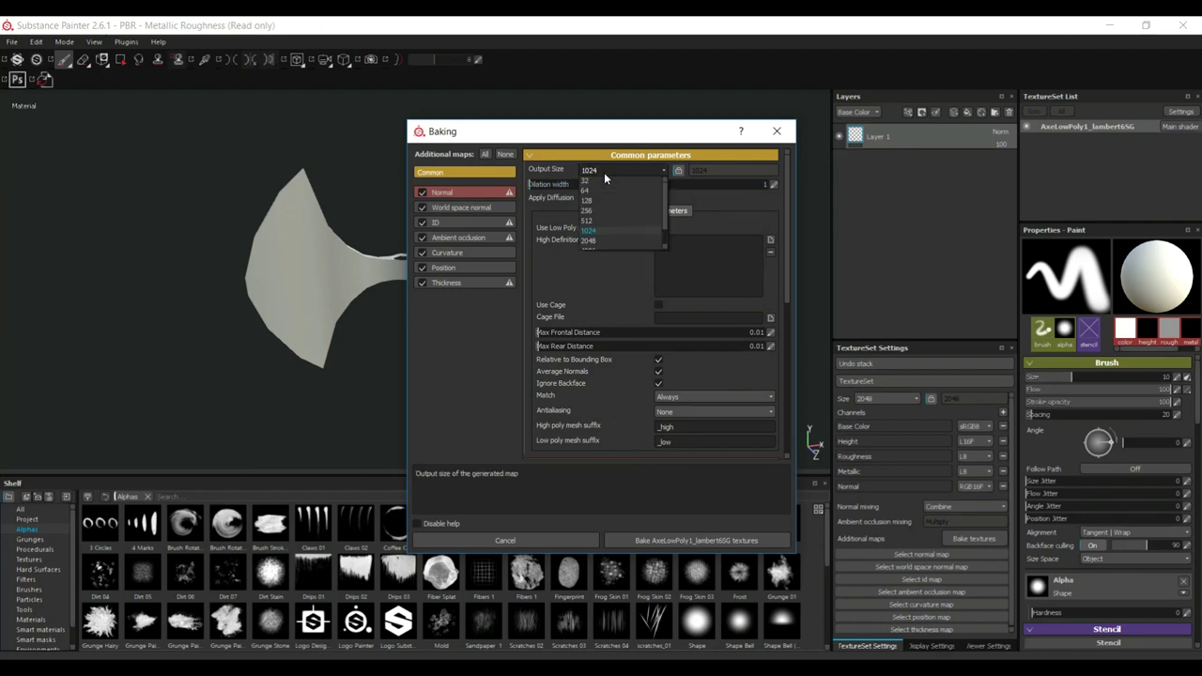
{"action": "left_click", "coordinate": [595, 242]}
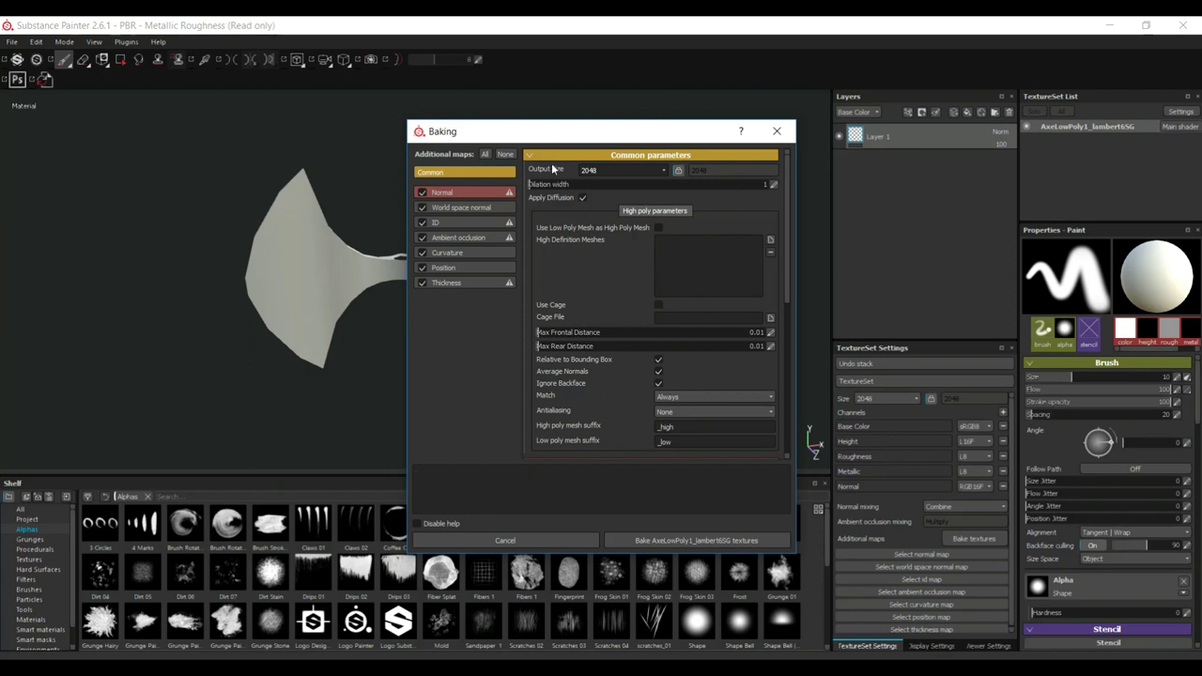
{"action": "left_click", "coordinate": [770, 240]}
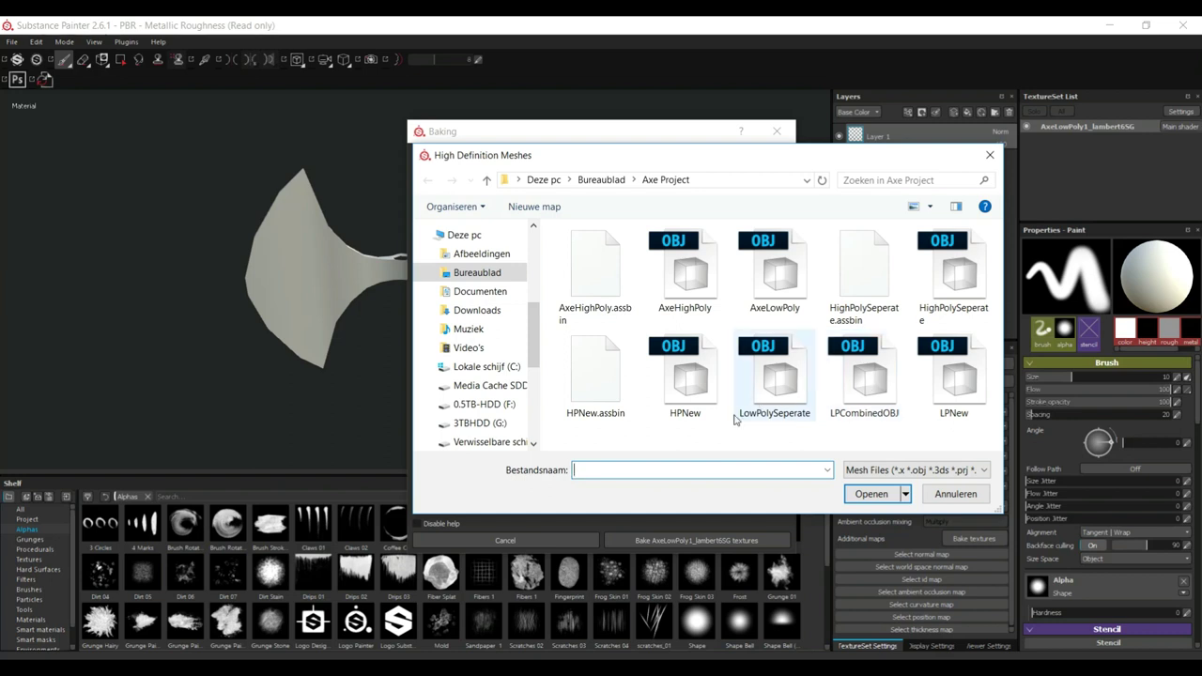
{"action": "left_click", "coordinate": [693, 409]}
{"action": "left_click", "coordinate": [869, 494]}
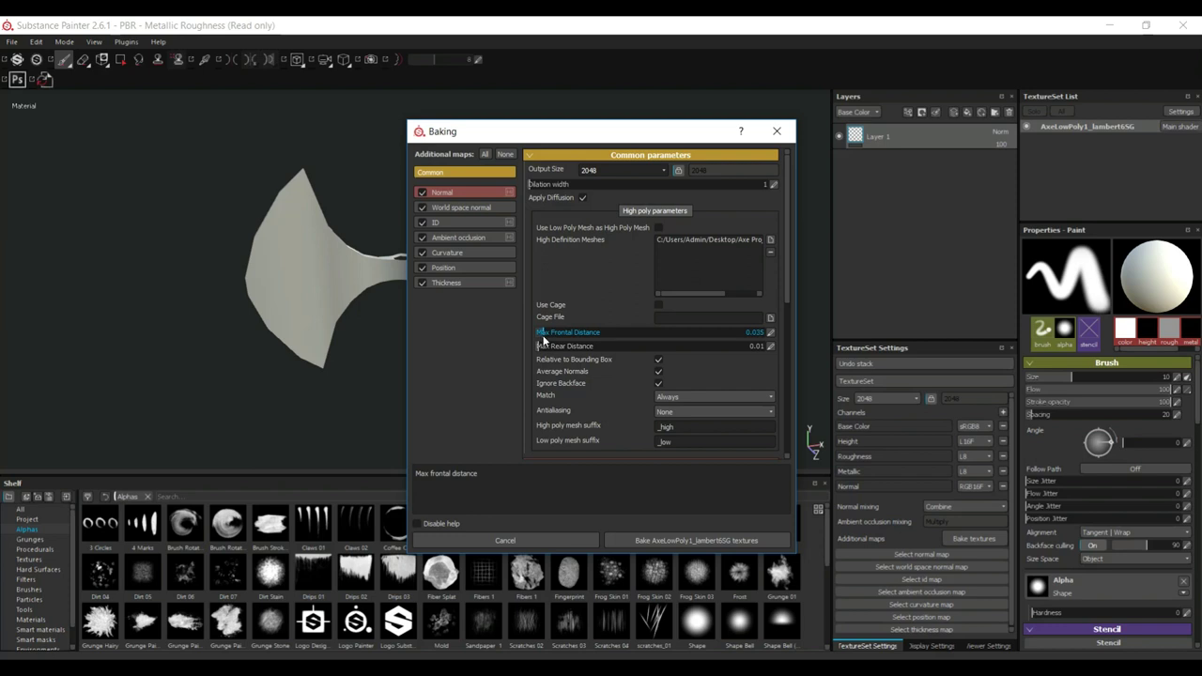
Step: Set Max Frontal Distance to 0.045, disable every baker except Normal, and bake
{"action": "type", "text": "5"}
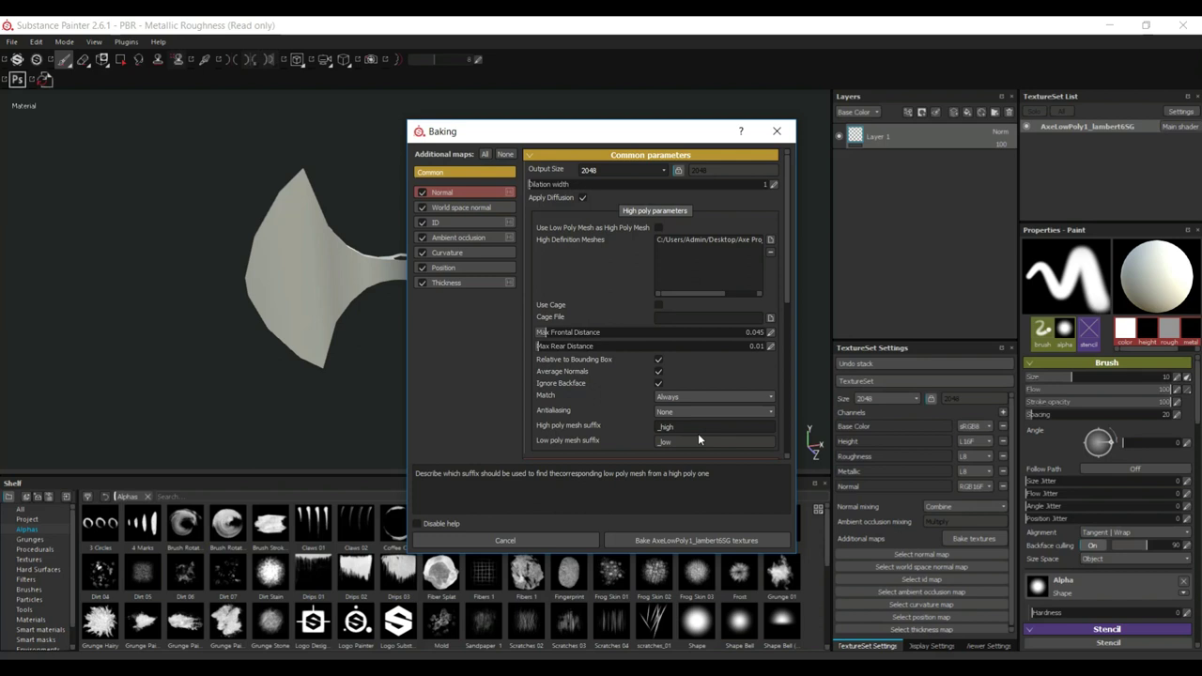
{"action": "left_click", "coordinate": [422, 208]}
{"action": "left_click", "coordinate": [422, 222]}
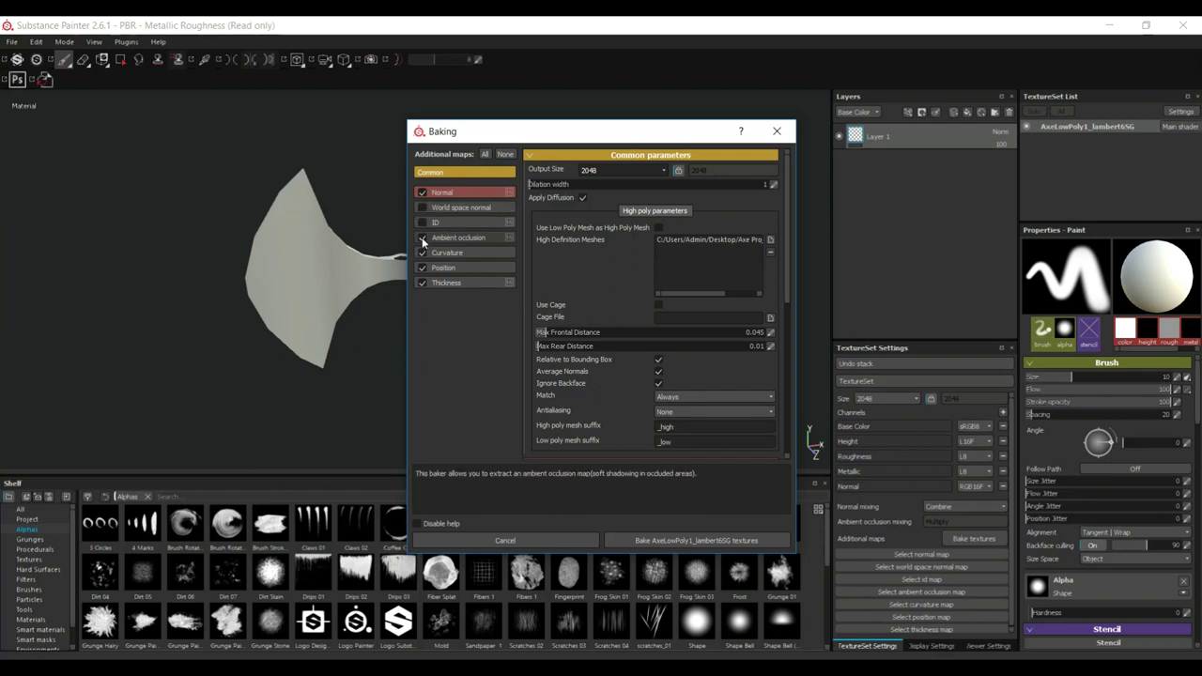
{"action": "left_click", "coordinate": [422, 239]}
{"action": "left_click", "coordinate": [422, 252]}
{"action": "left_click", "coordinate": [422, 268]}
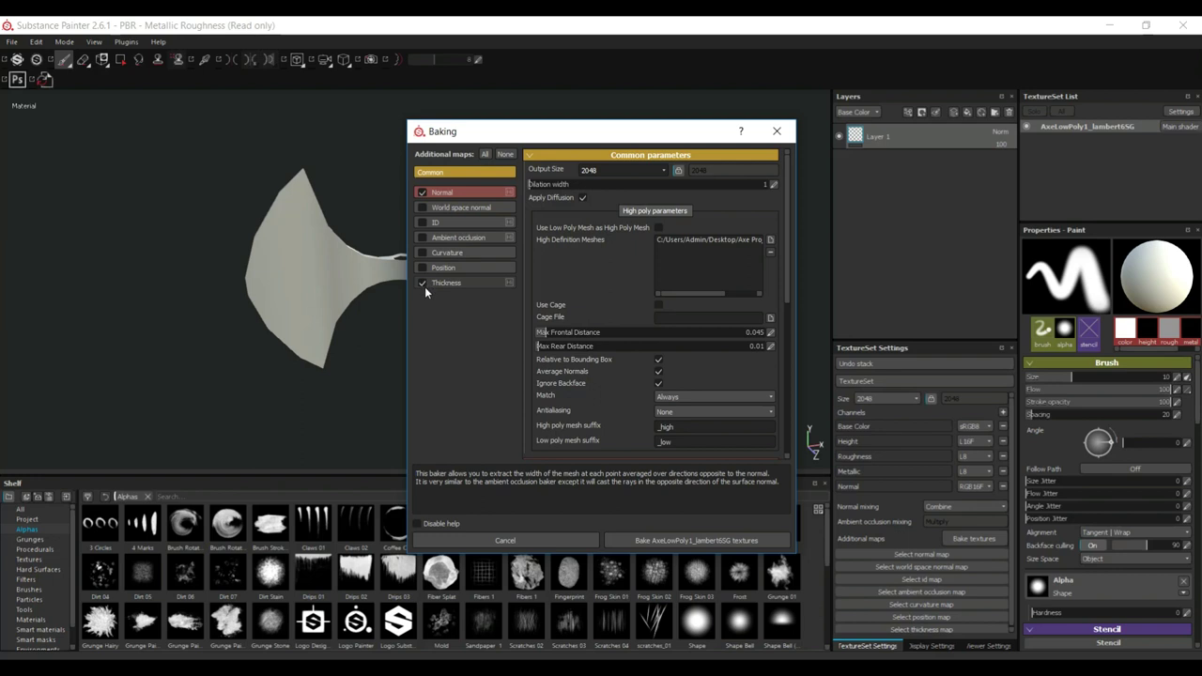
{"action": "left_click", "coordinate": [421, 284]}
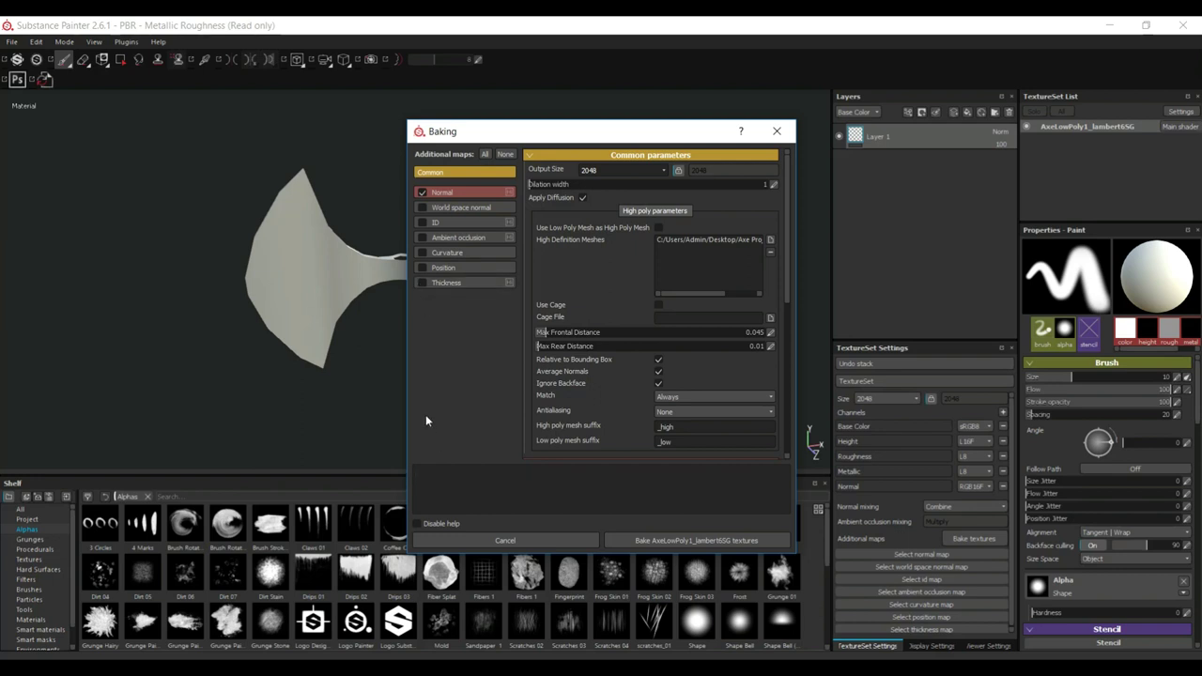
{"action": "left_click", "coordinate": [704, 540]}
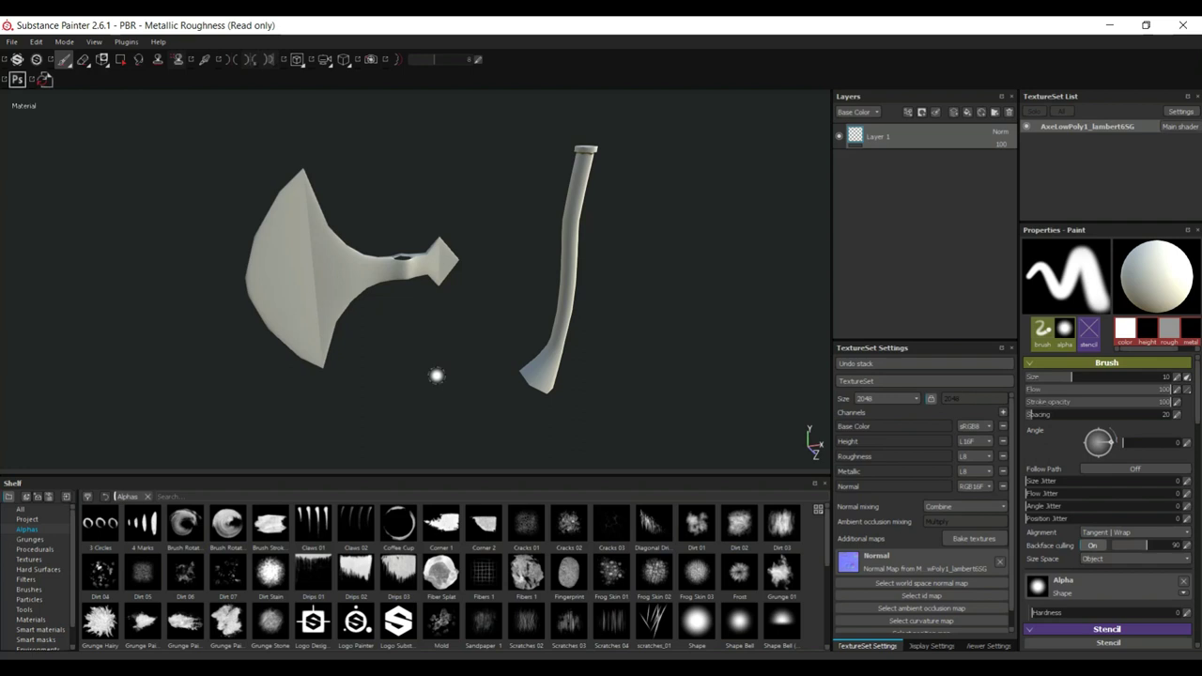
Step: Cycle the viewport to Normal + Height + Base normal and orbit to inspect the baked normals
{"action": "key", "text": "c"}
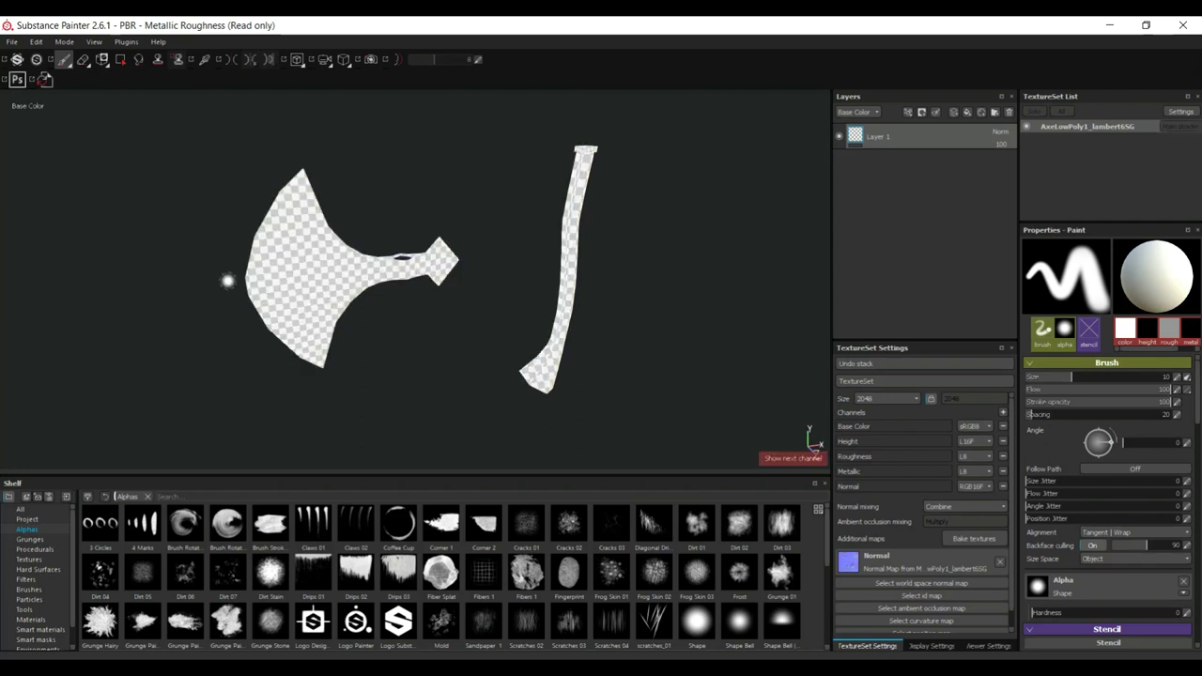
{"action": "key", "text": "c"}
{"action": "key", "text": "c"}
{"action": "key", "text": "c"}
{"action": "key", "text": "c"}
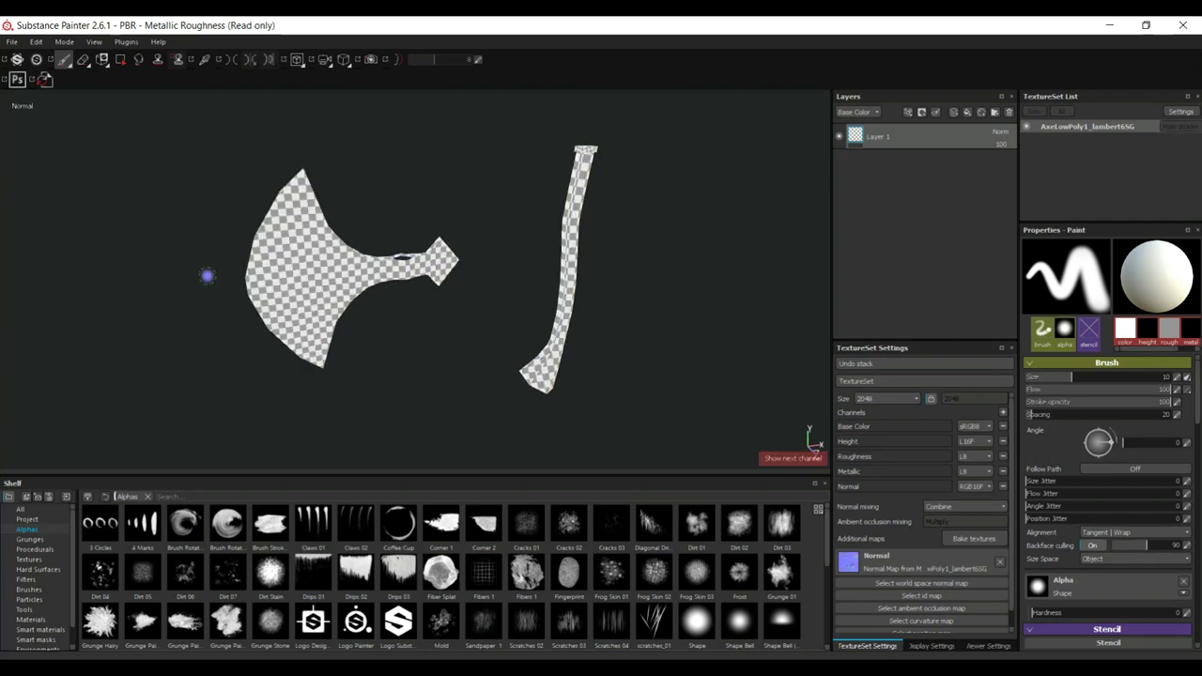
{"action": "key", "text": "c"}
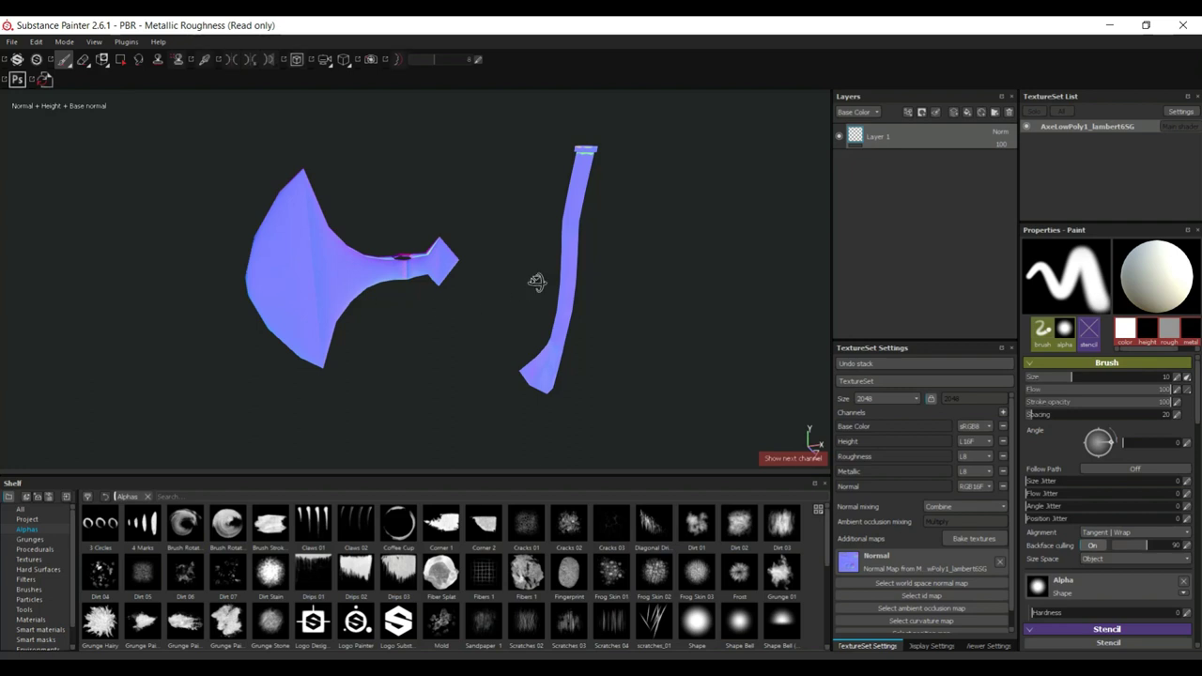
{"action": "left_click_drag", "start_coordinate": [536, 282], "coordinate": [482, 344], "text": "alt"}
{"action": "middle_click_drag", "start_coordinate": [483, 344], "coordinate": [397, 314], "text": "alt"}
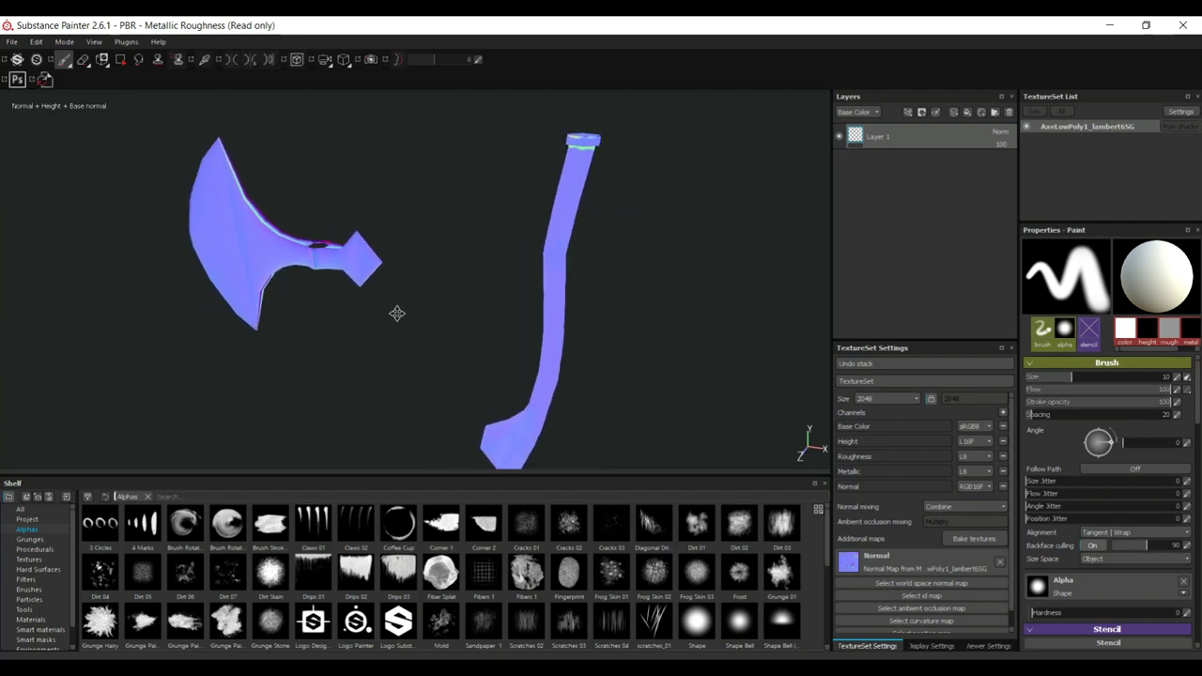
{"action": "scroll", "coordinate": [402, 314], "scroll_direction": "up", "scroll_amount": 2}
{"action": "scroll", "coordinate": [384, 307], "scroll_direction": "down", "scroll_amount": 4}
{"action": "left_click_drag", "start_coordinate": [392, 321], "coordinate": [477, 301], "text": "alt"}
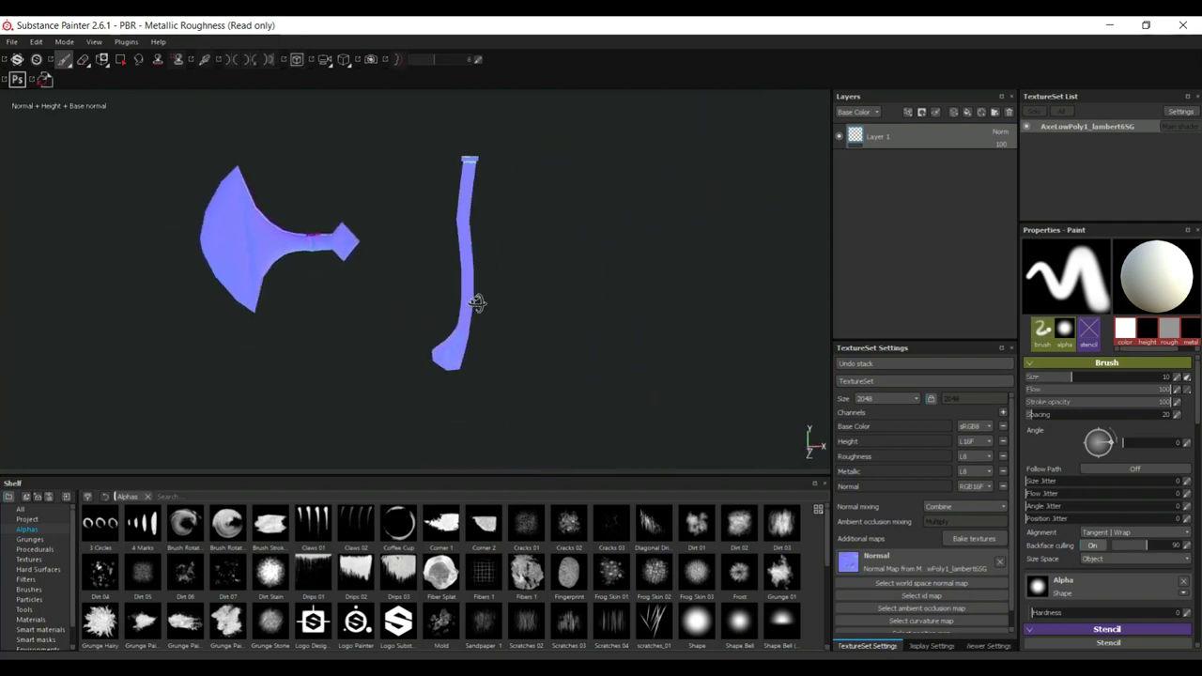
{"action": "mouse_move", "coordinate": [477, 301]}
{"action": "middle_mouse_down", "text": "alt"}
{"action": "mouse_move", "coordinate": [510, 357]}
{"action": "mouse_move", "coordinate": [529, 349]}
{"action": "mouse_move", "coordinate": [548, 380]}
{"action": "middle_mouse_up", "text": "alt"}
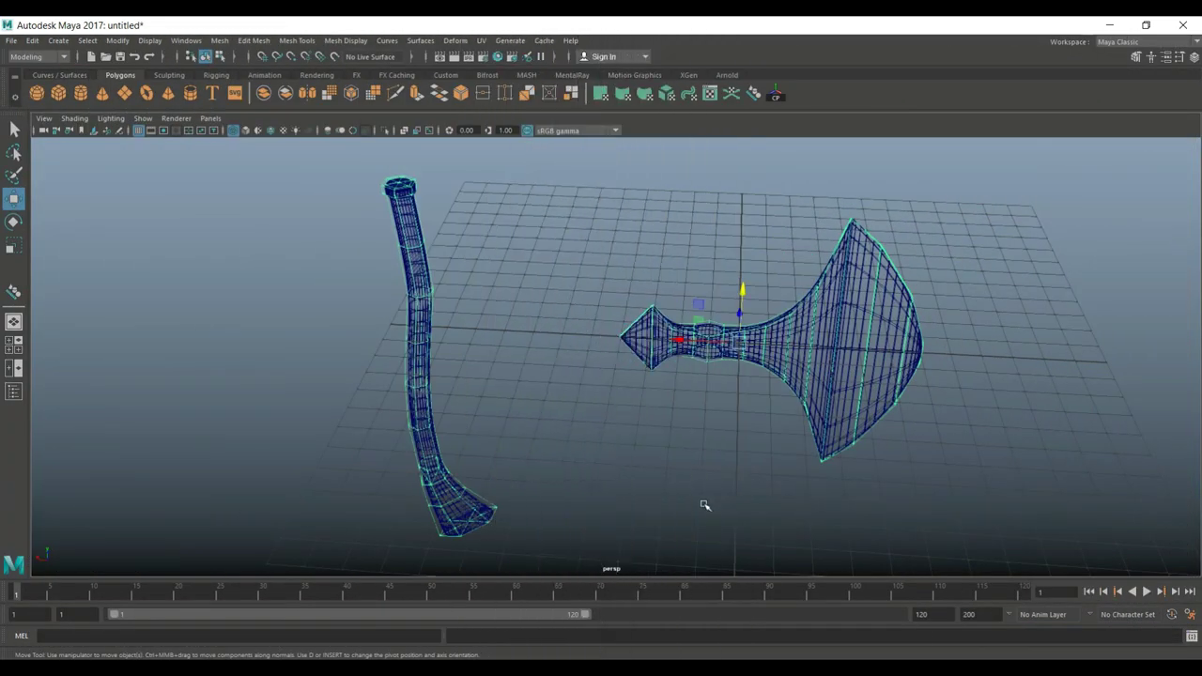
Step: Separate the combined mesh, slide the low-poly head left, and move the high-poly pieces aside
{"action": "left_click", "coordinate": [219, 41]}
{"action": "left_click", "coordinate": [267, 98]}
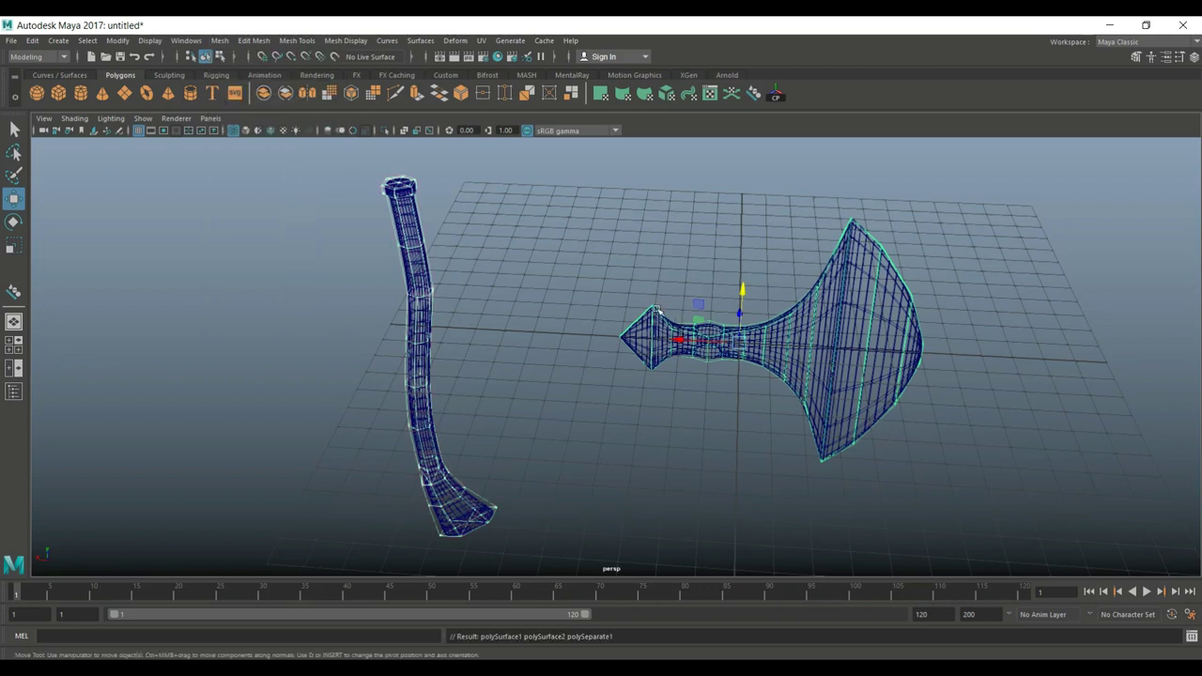
{"action": "left_click", "coordinate": [658, 312]}
{"action": "left_click_drag", "start_coordinate": [685, 341], "coordinate": [405, 342]}
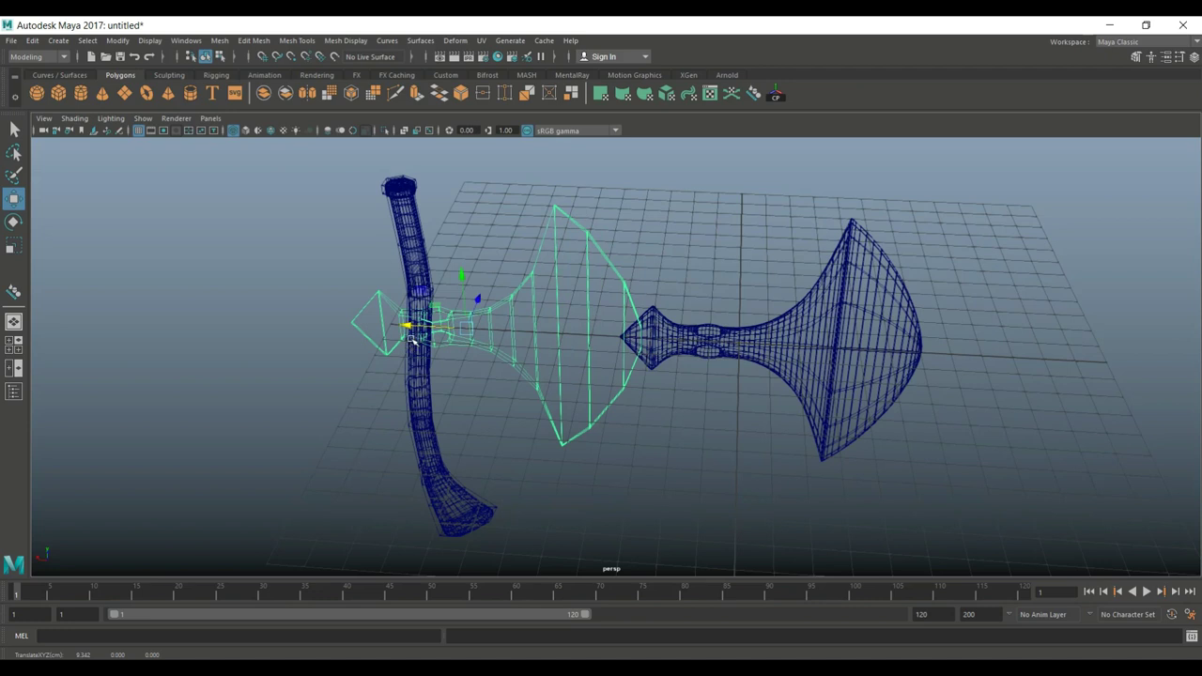
{"action": "left_click", "coordinate": [413, 184]}
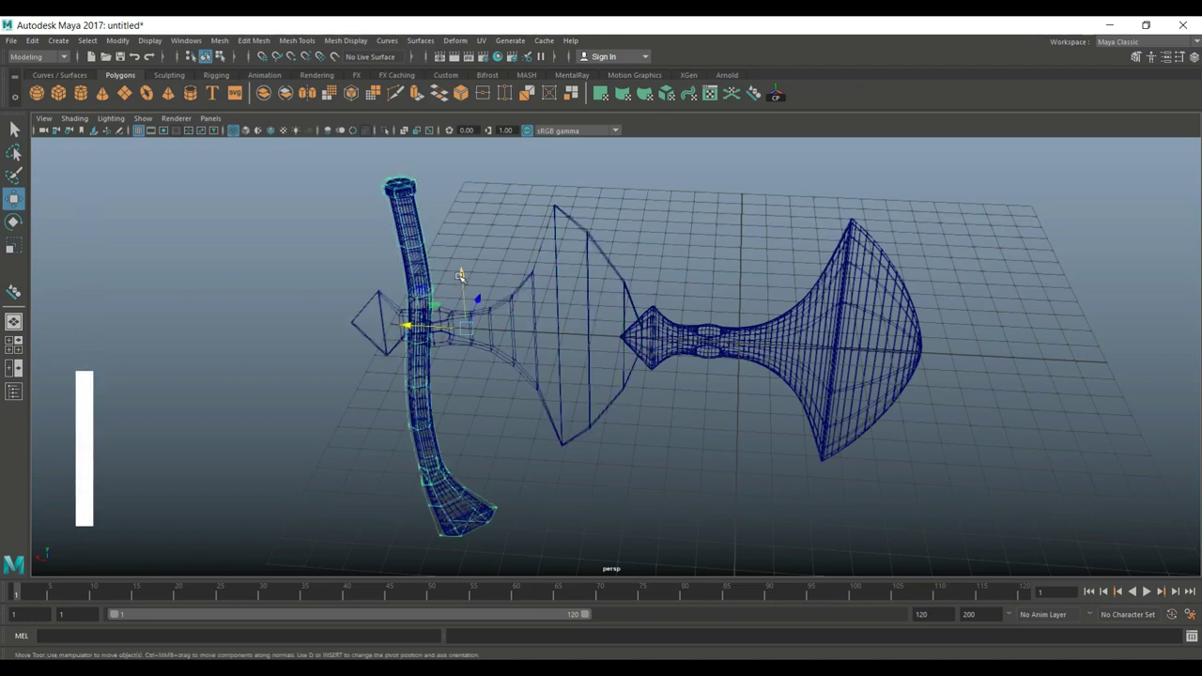
{"action": "left_click", "coordinate": [410, 220]}
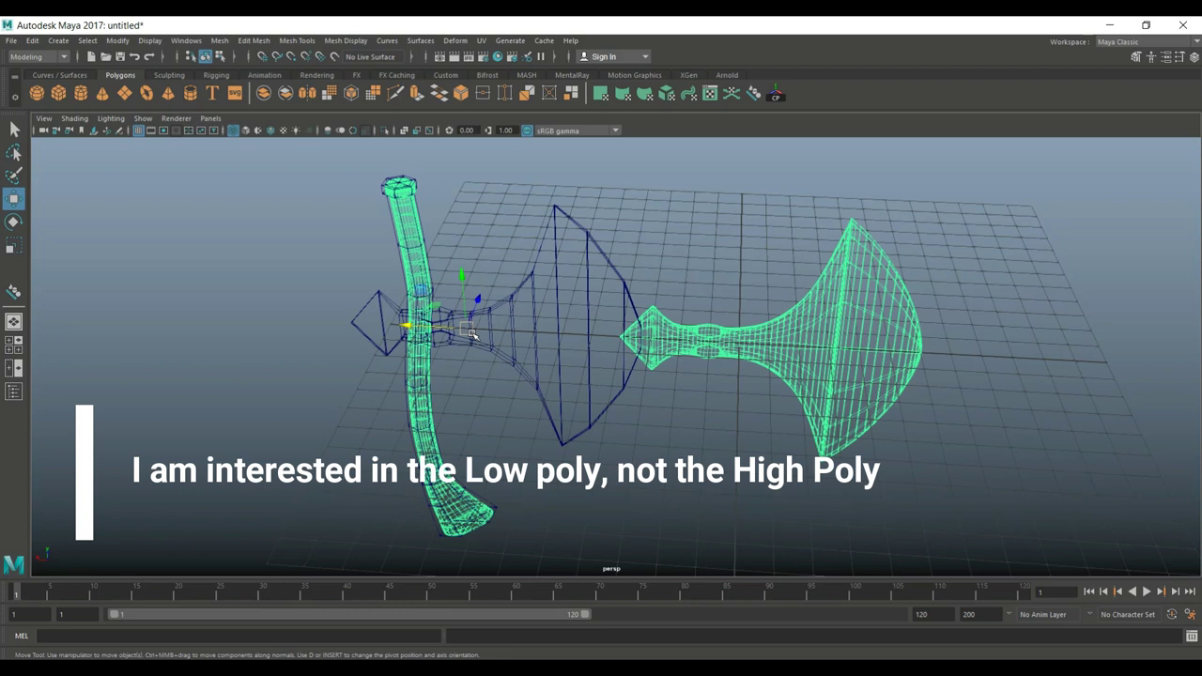
{"action": "left_click_drag", "start_coordinate": [405, 324], "coordinate": [471, 179]}
{"action": "left_click", "coordinate": [531, 273]}
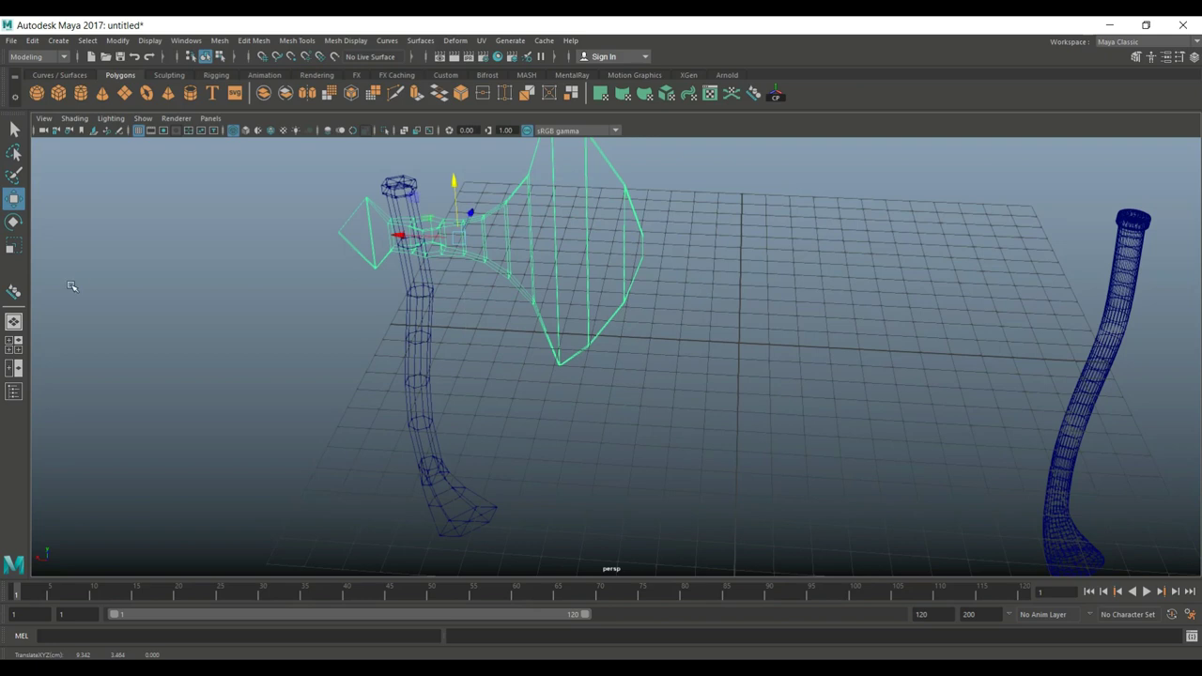
Step: In a maximized wireframe front view, shift the axe head right and up onto the handle
{"action": "left_click", "coordinate": [13, 344]}
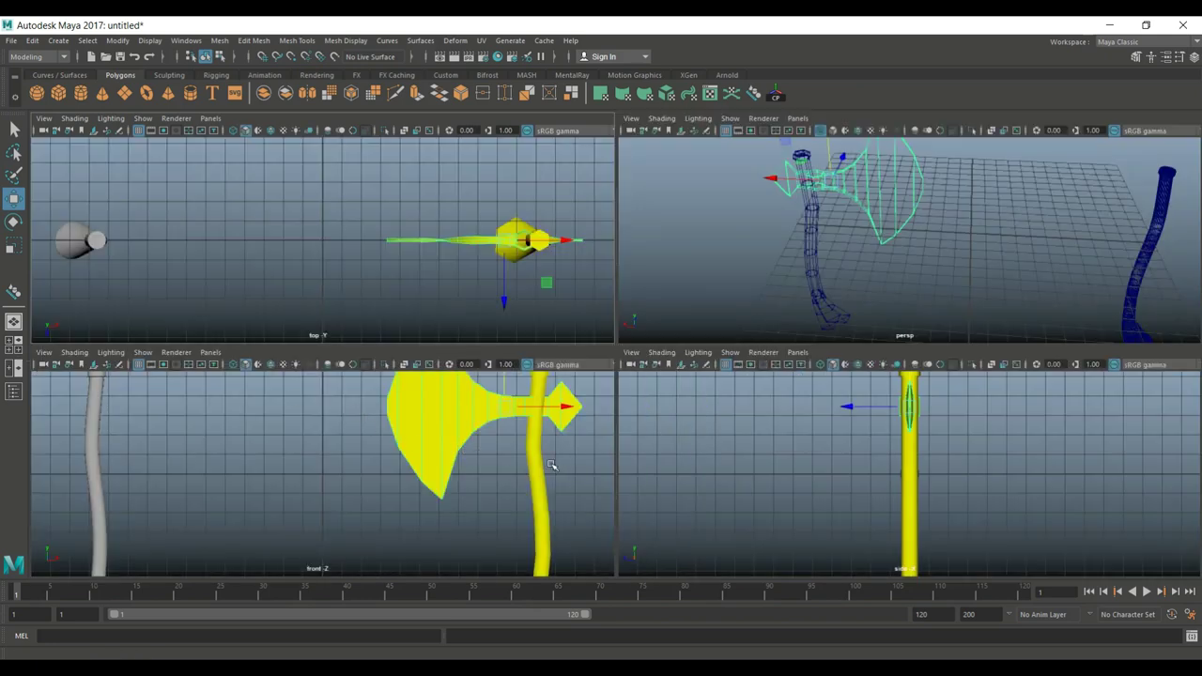
{"action": "key", "text": "space"}
{"action": "key", "text": "f"}
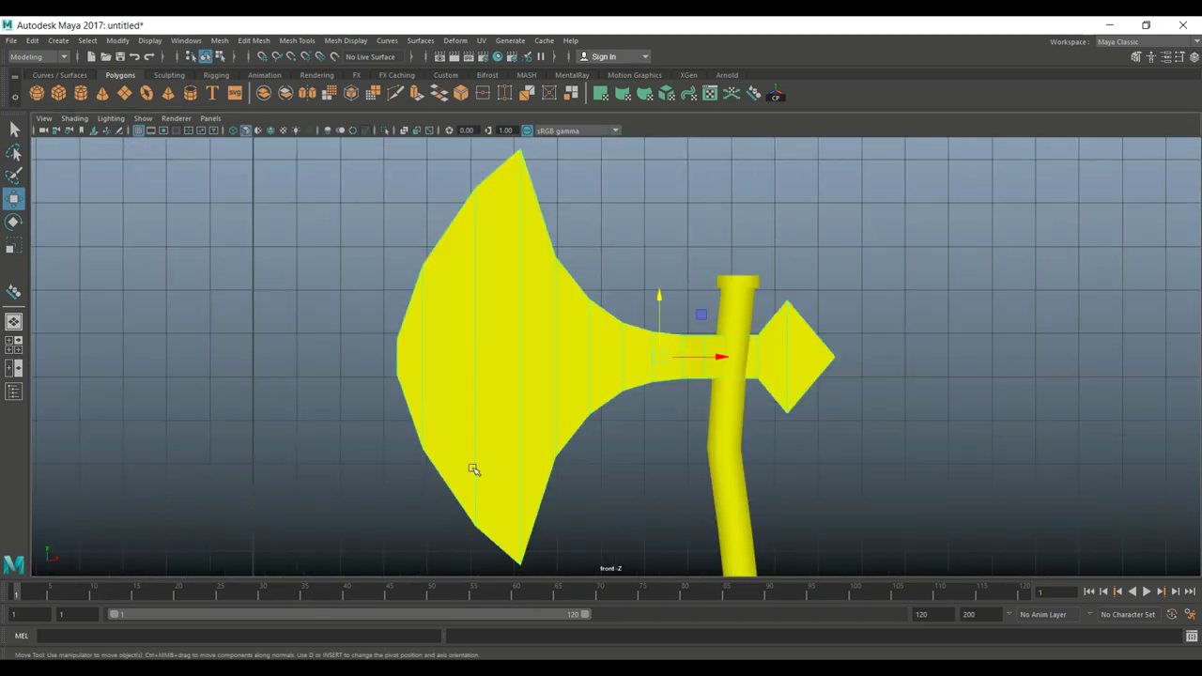
{"action": "key", "text": "4"}
{"action": "scroll", "coordinate": [536, 448], "scroll_direction": "up", "scroll_amount": 4}
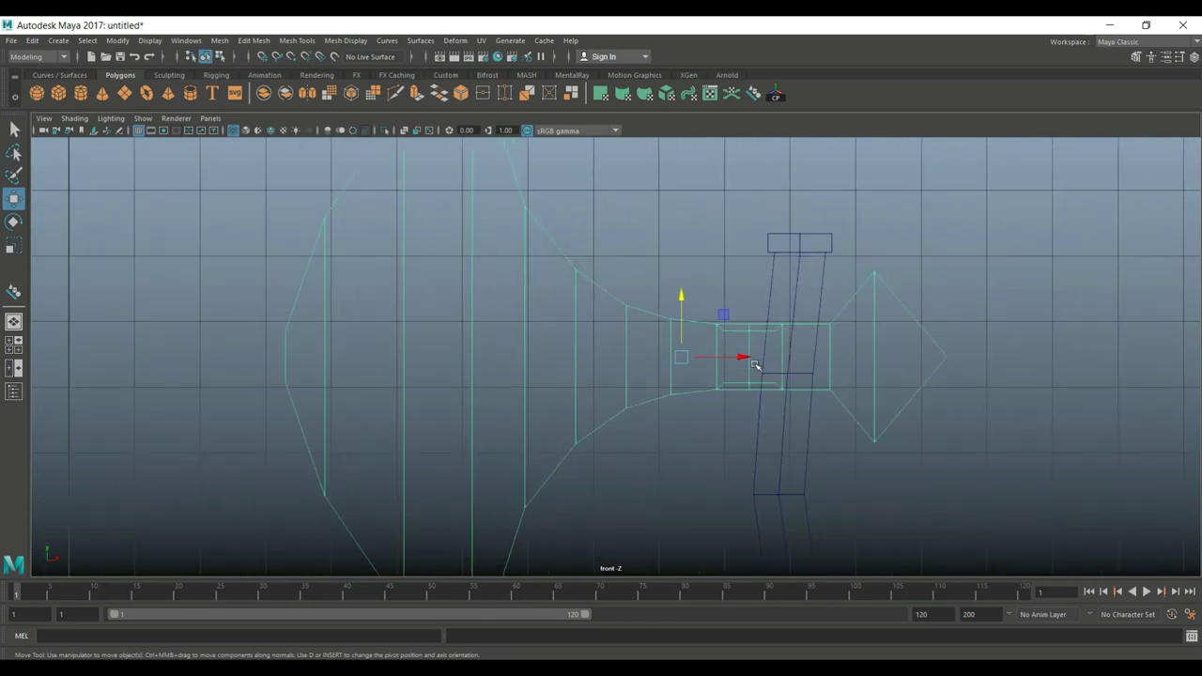
{"action": "left_click_drag", "start_coordinate": [745, 358], "coordinate": [789, 358]}
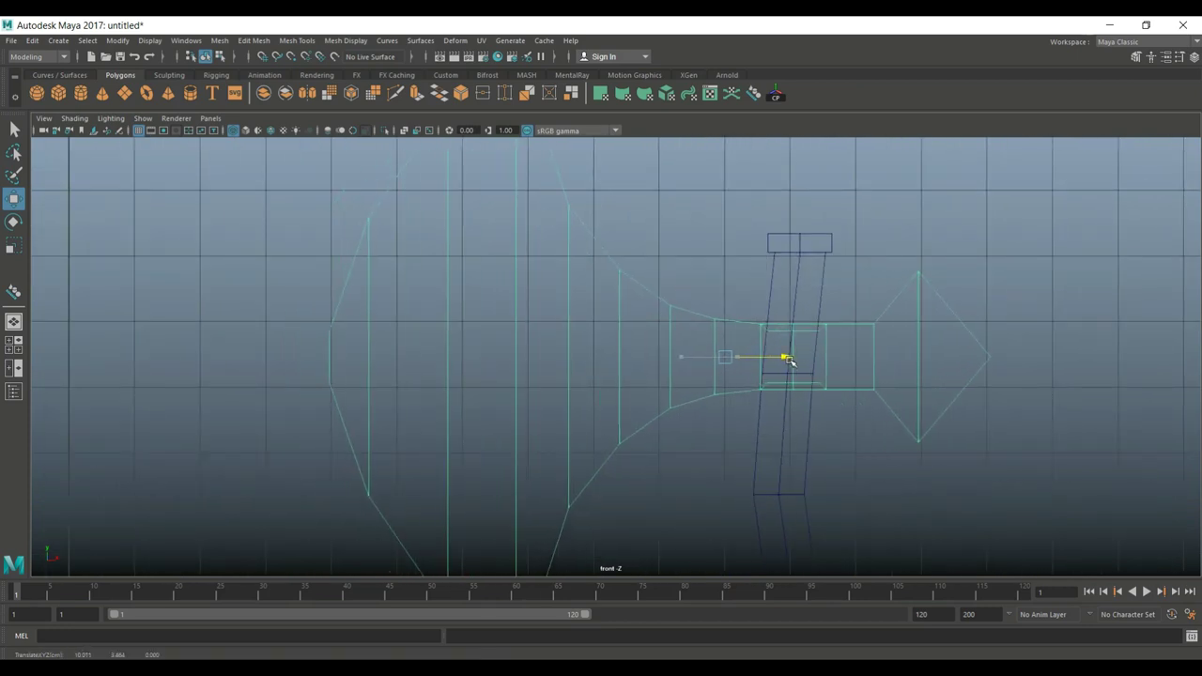
{"action": "left_click_drag", "start_coordinate": [731, 303], "coordinate": [730, 268]}
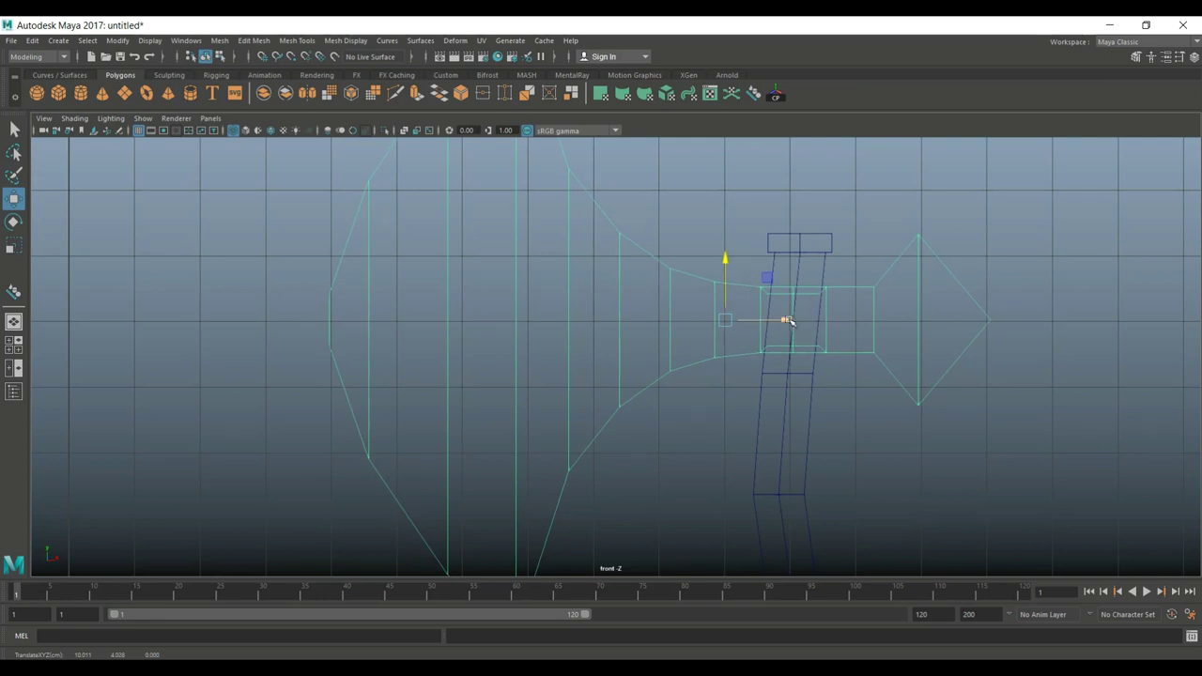
{"action": "left_click_drag", "start_coordinate": [787, 320], "coordinate": [792, 320]}
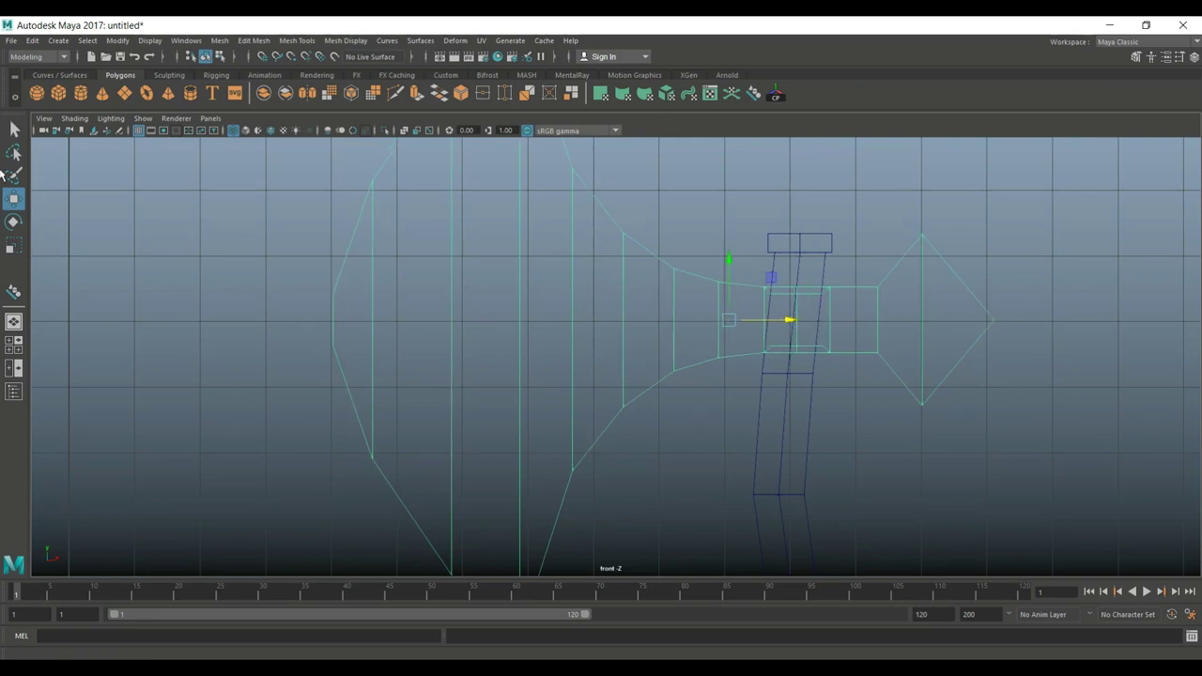
{"action": "scroll", "coordinate": [103, 269], "scroll_direction": "down", "scroll_amount": 3}
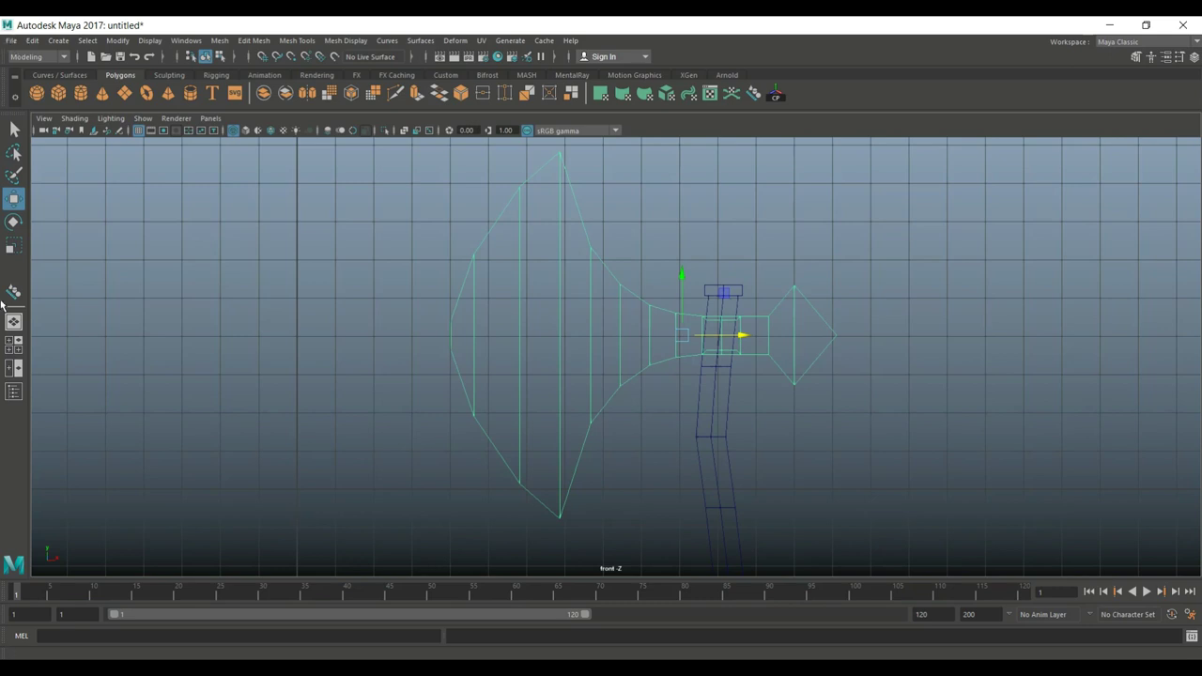
{"action": "left_click", "coordinate": [15, 345]}
Step: Box-select the spare handle and axe head in perspective and delete them
{"action": "key", "text": "space"}
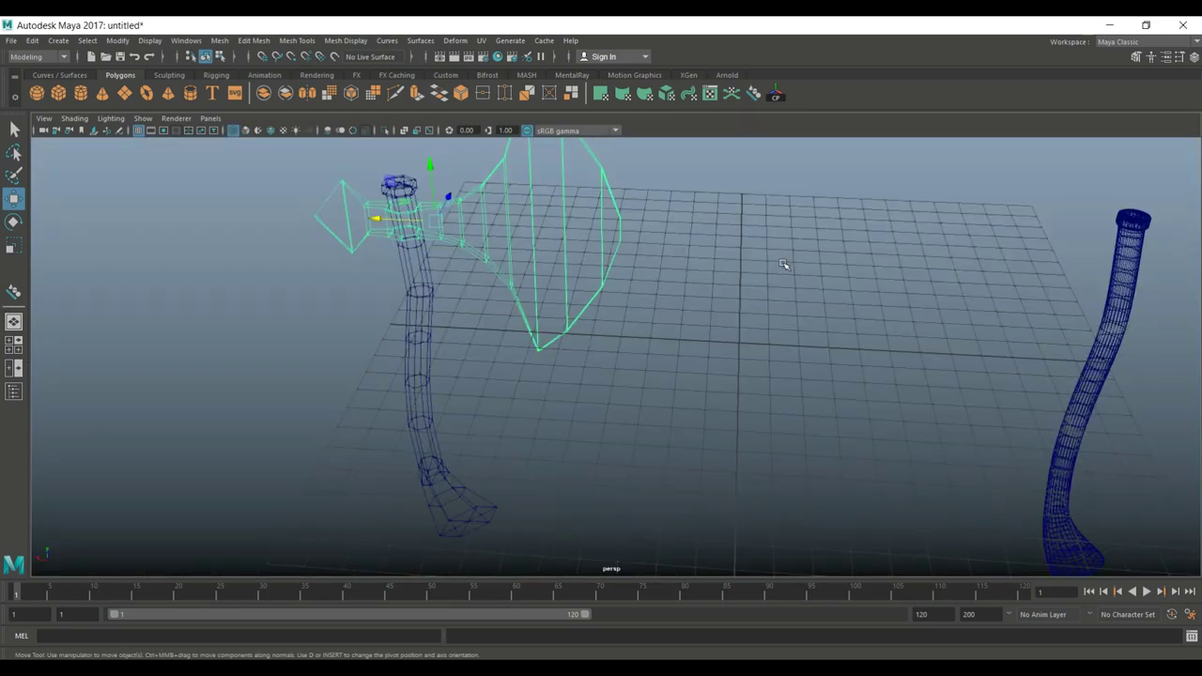
{"action": "scroll", "coordinate": [784, 263], "scroll_direction": "down", "scroll_amount": 5}
{"action": "left_click_drag", "start_coordinate": [743, 273], "coordinate": [1012, 475]}
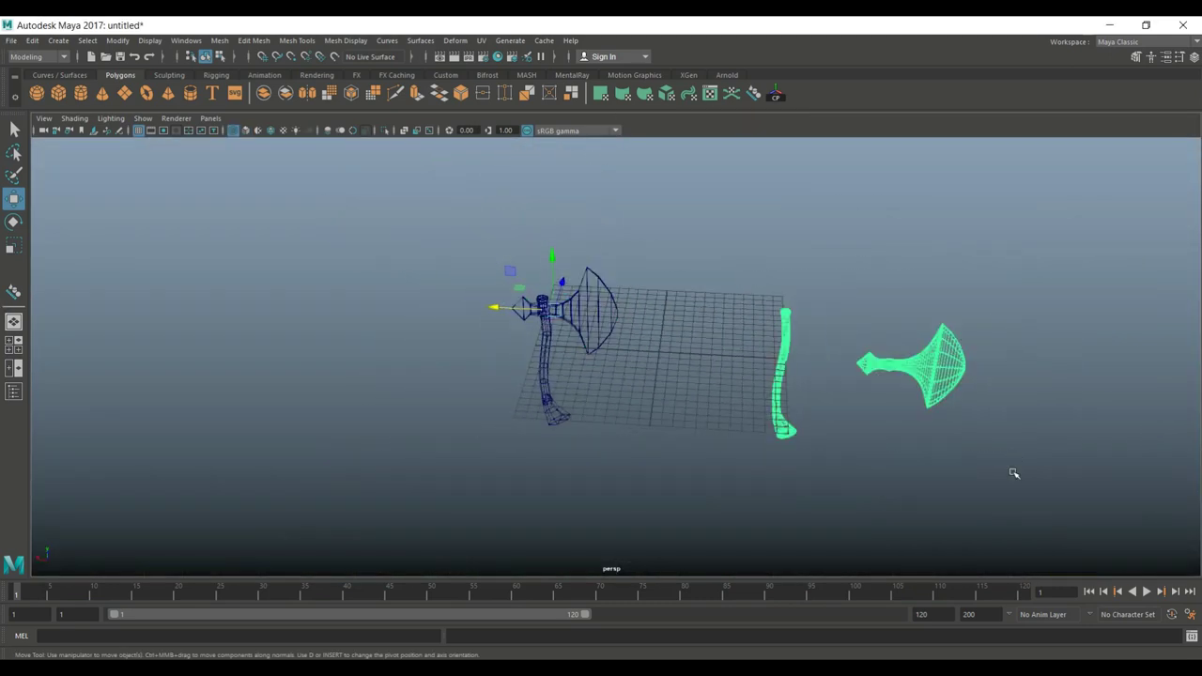
{"action": "key", "text": "Delete"}
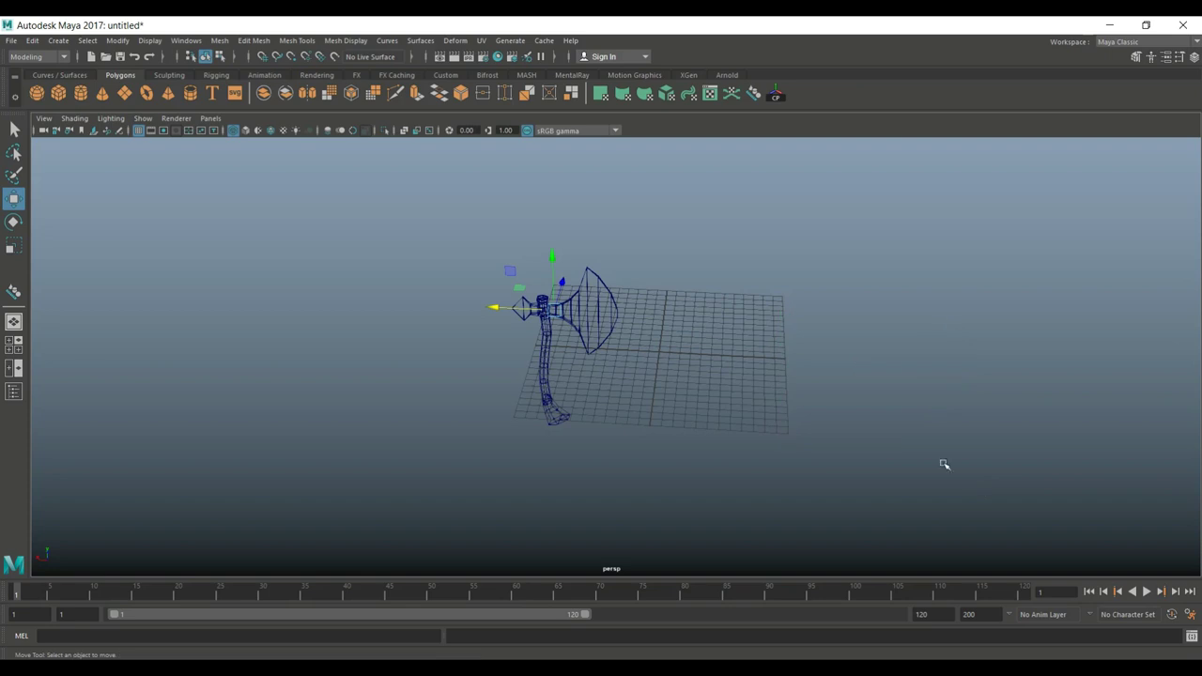
Step: Try importing LPCombinedOBJ.mtl and dismiss the unrecognized file type error
{"action": "left_click", "coordinate": [12, 43]}
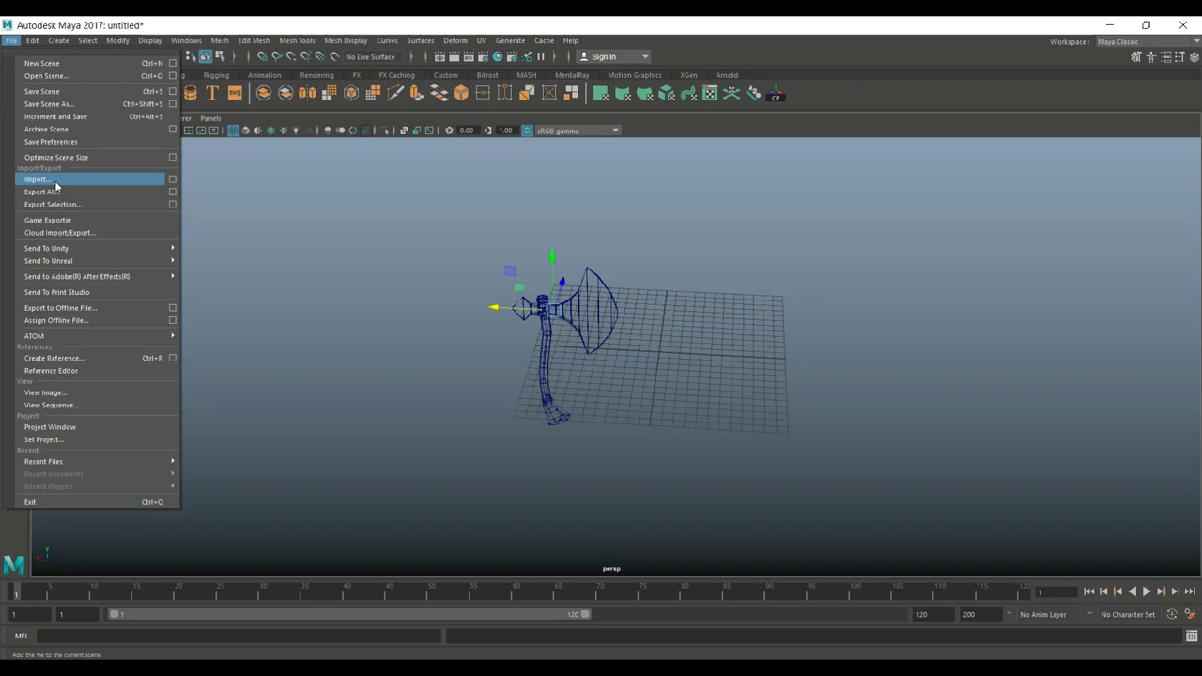
{"action": "left_click", "coordinate": [56, 180]}
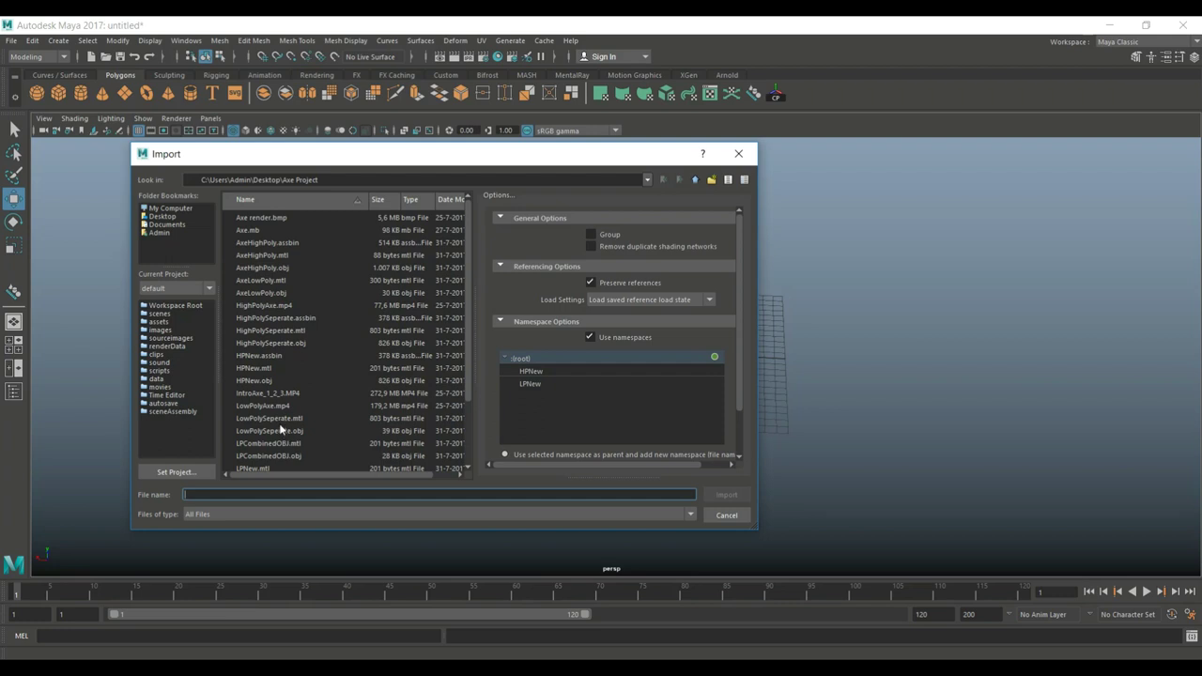
{"action": "left_click", "coordinate": [274, 449]}
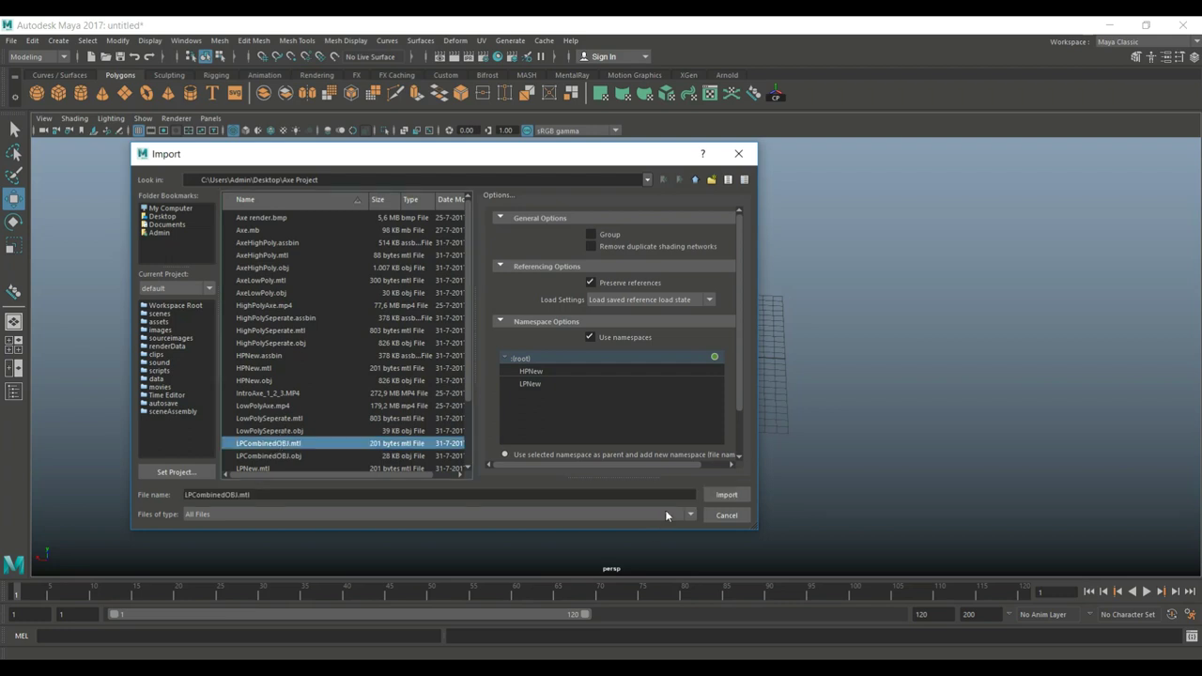
{"action": "left_click", "coordinate": [729, 495]}
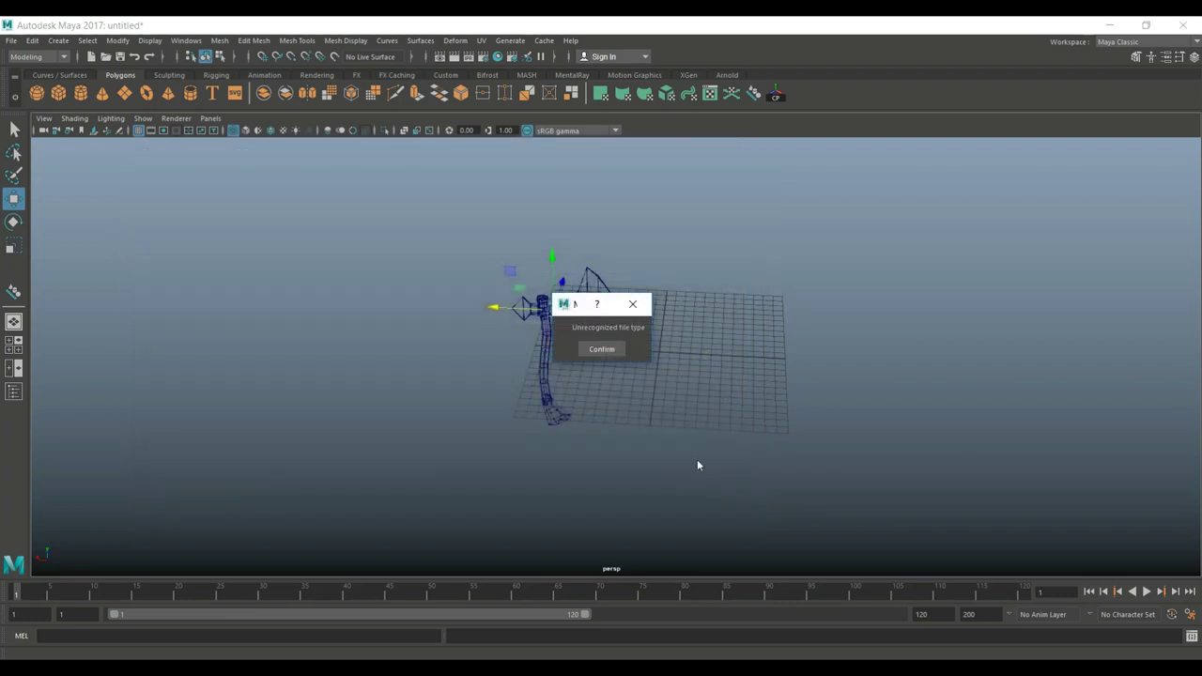
{"action": "left_click", "coordinate": [634, 304]}
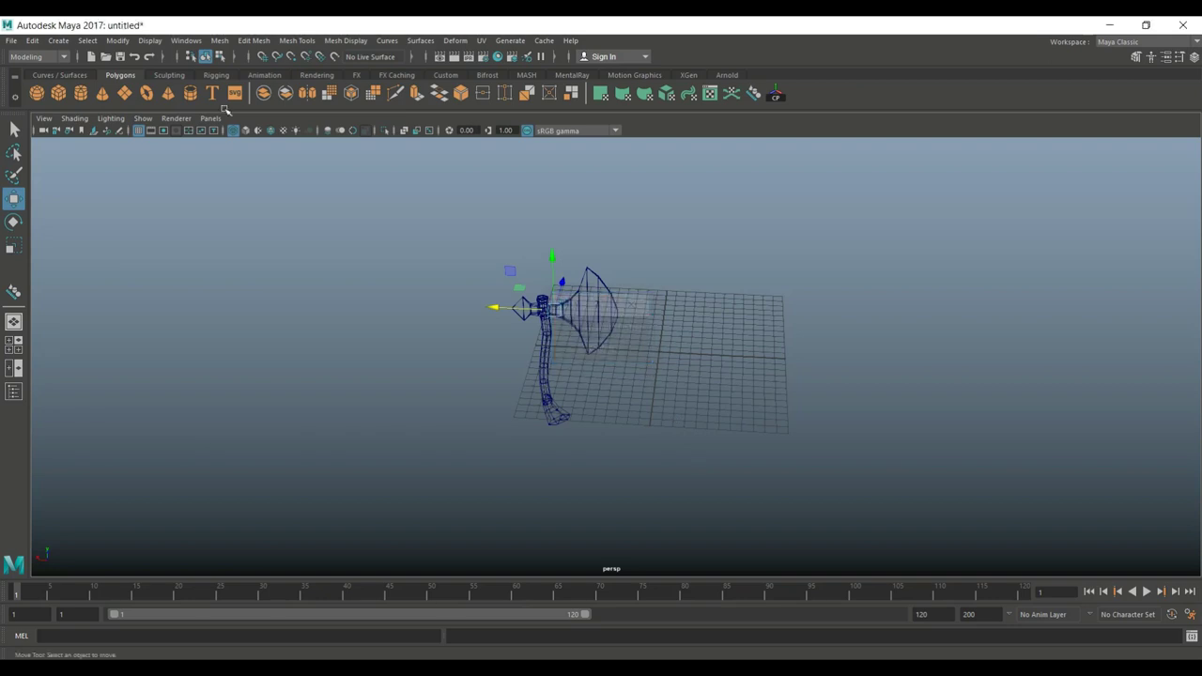
Step: Import the LPCombinedOBJ.obj axe model from the Axe Project folder
{"action": "left_click", "coordinate": [11, 40]}
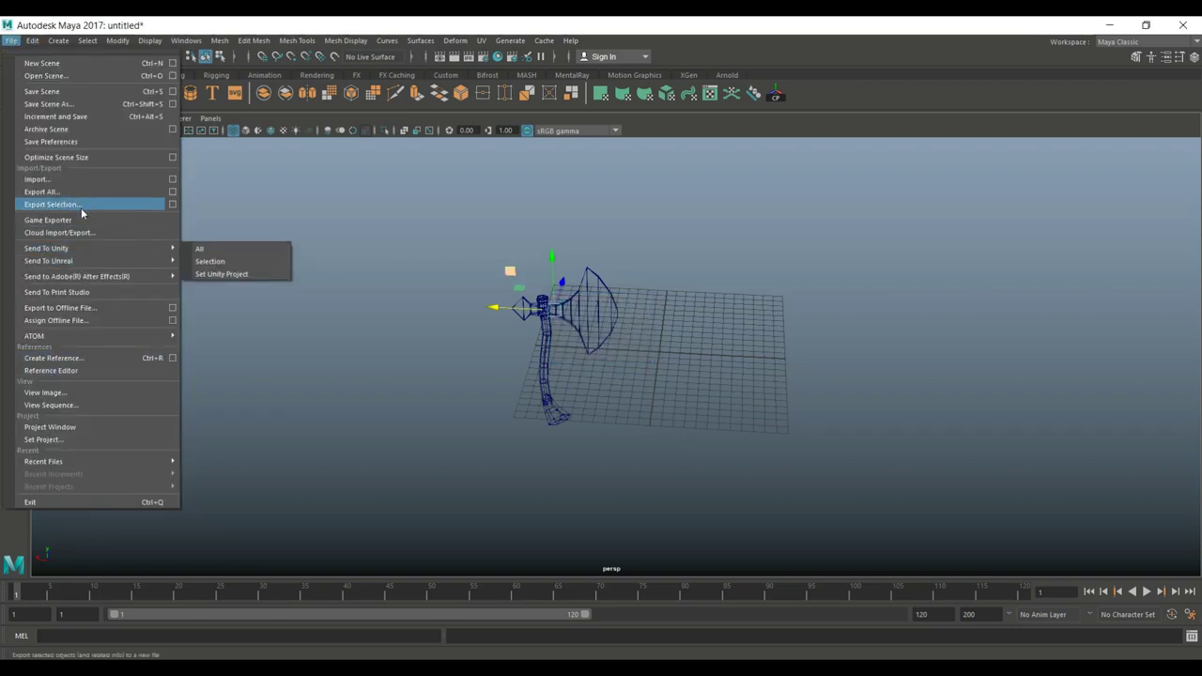
{"action": "left_click", "coordinate": [80, 181]}
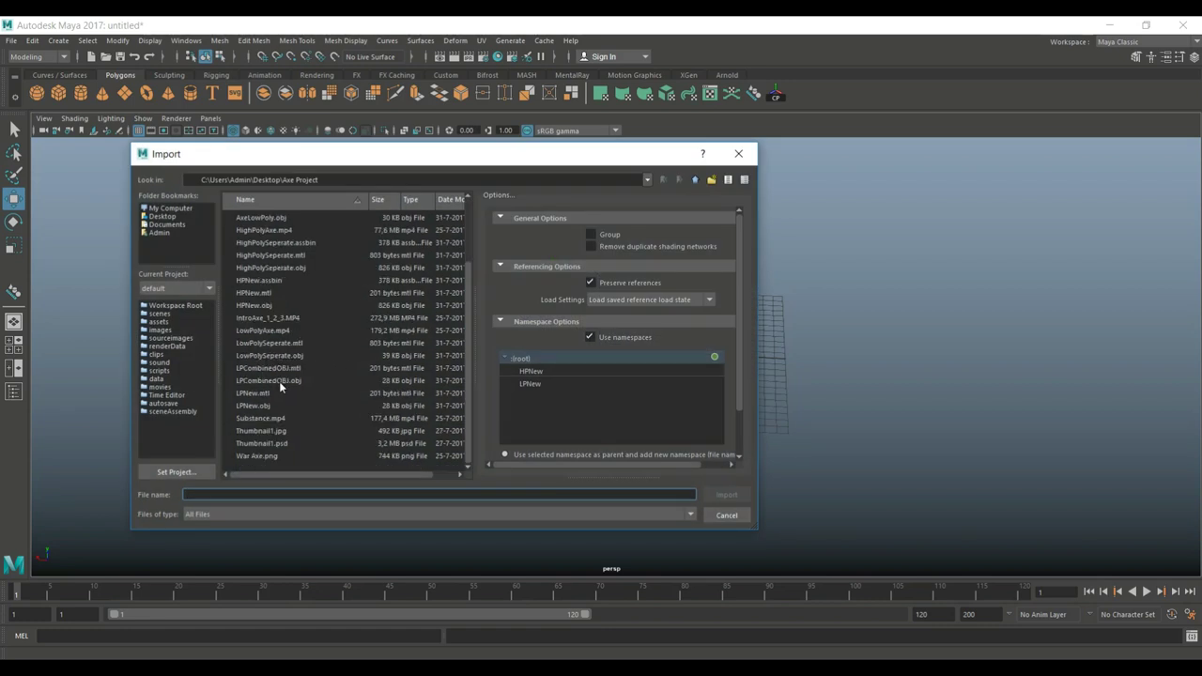
{"action": "left_click", "coordinate": [278, 381]}
{"action": "left_click", "coordinate": [721, 496]}
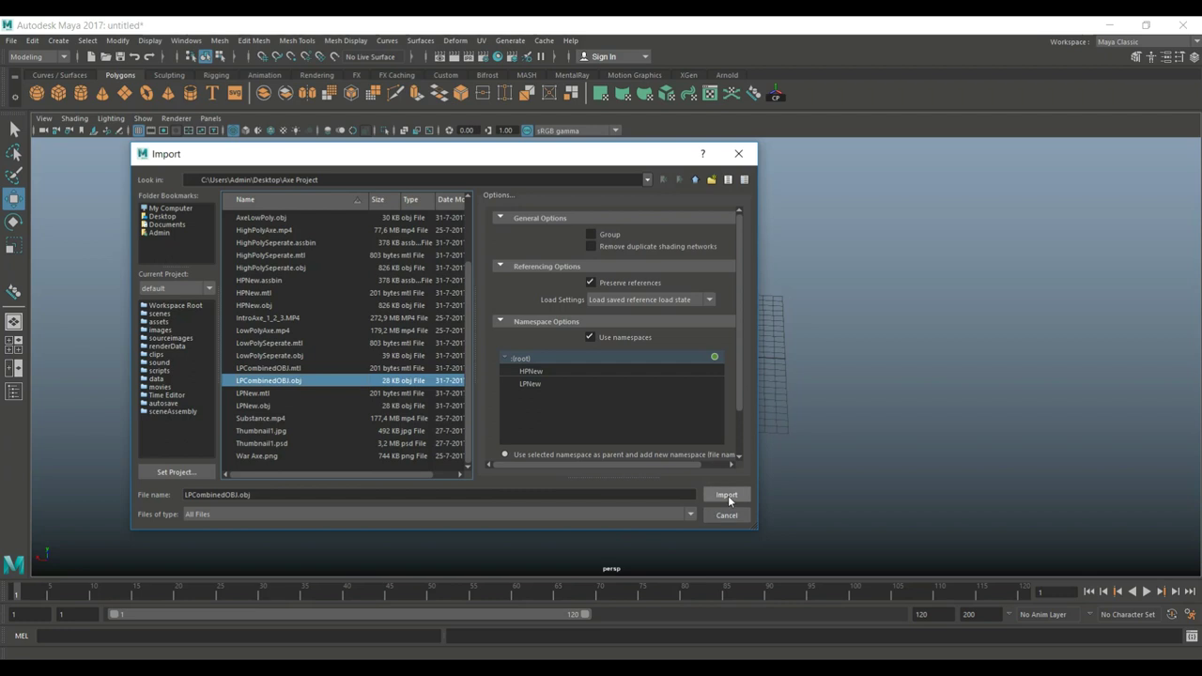
Step: Frame both axes, then maximise the front view from the four-view layout
{"action": "scroll", "coordinate": [634, 378], "scroll_direction": "up", "scroll_amount": 4}
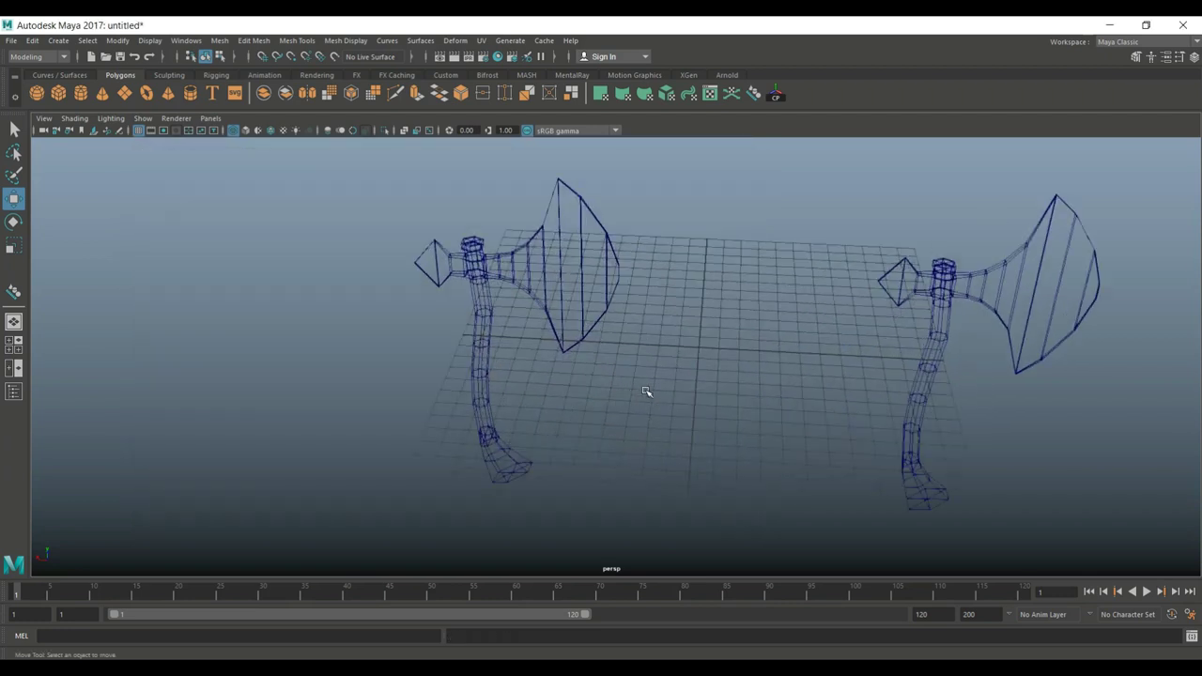
{"action": "key", "text": "a"}
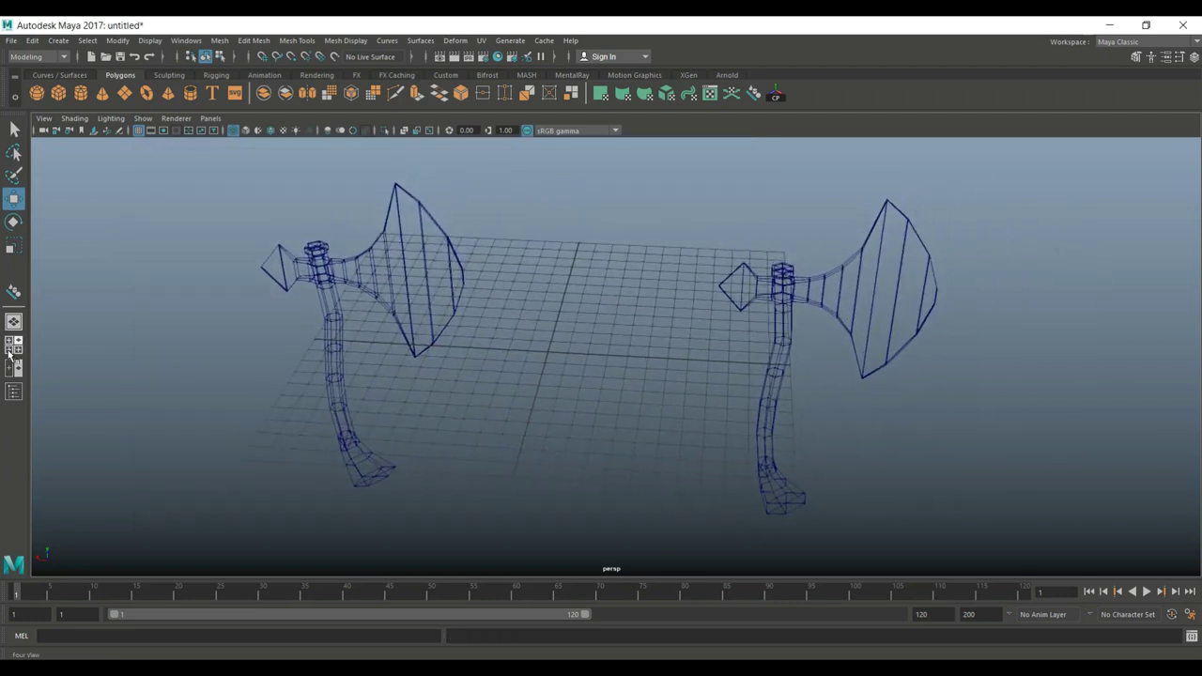
{"action": "left_click", "coordinate": [13, 343]}
{"action": "key", "text": "space"}
{"action": "scroll", "coordinate": [481, 459], "scroll_direction": "down", "scroll_amount": 8}
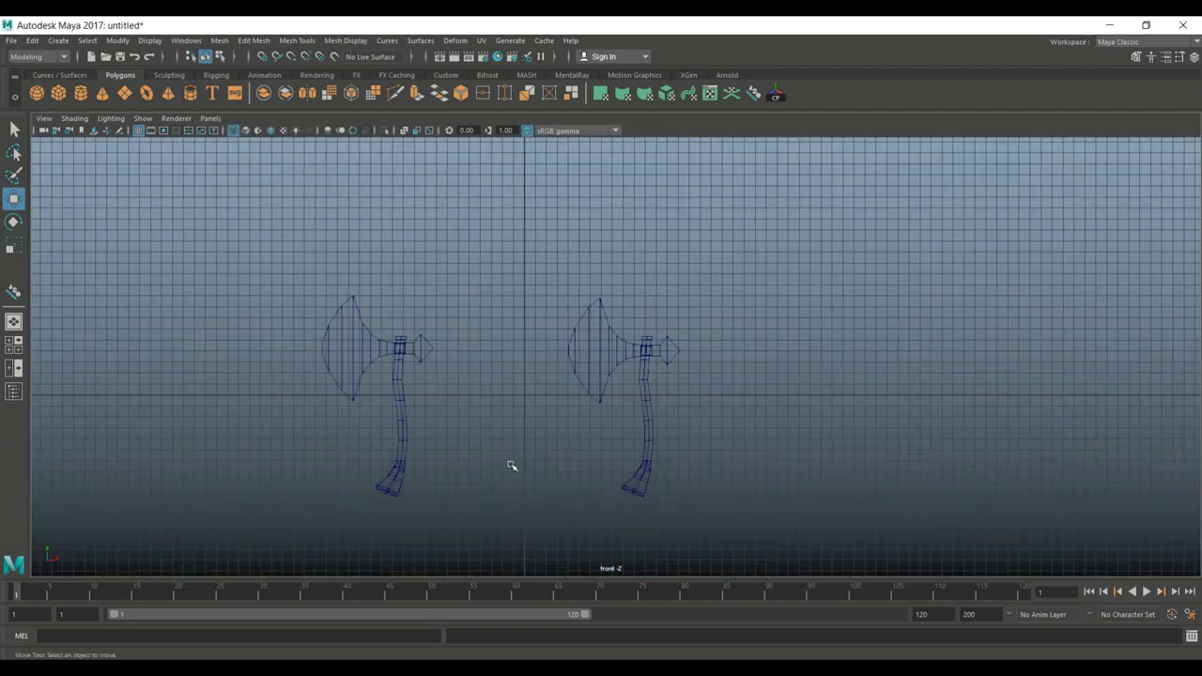
Step: Move the right-hand axe onto the original and raise its blade slightly to line up
{"action": "left_click_drag", "start_coordinate": [566, 271], "coordinate": [752, 494]}
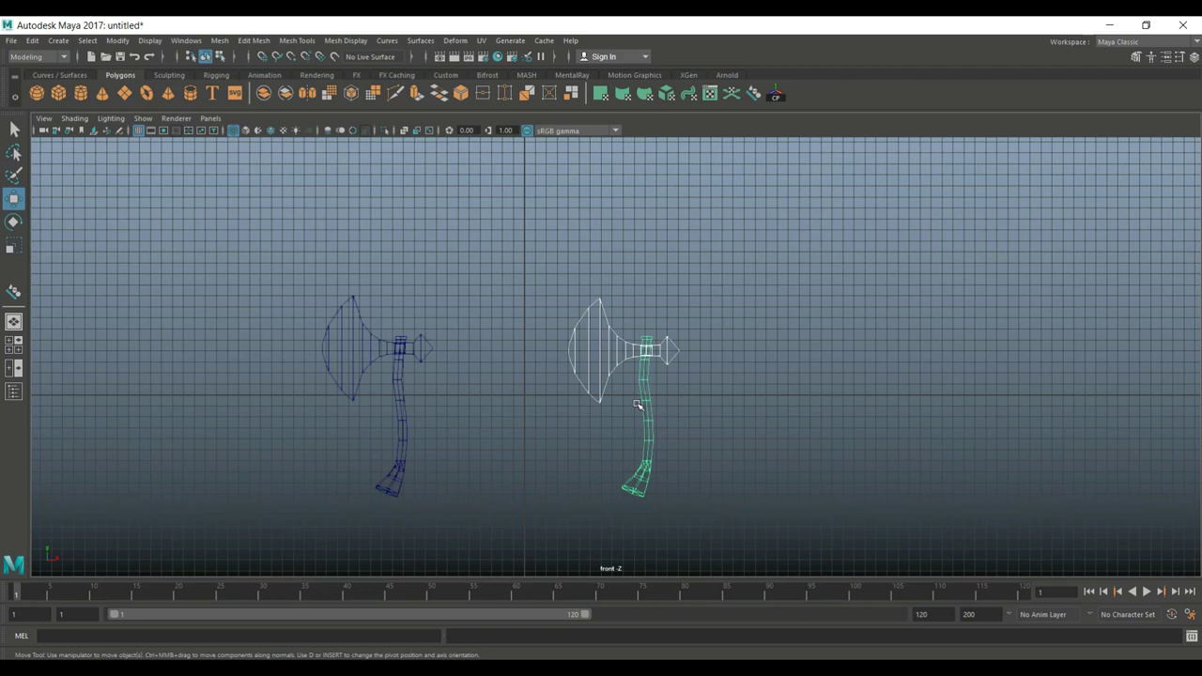
{"action": "key", "text": "q"}
{"action": "key", "text": "w"}
{"action": "left_click_drag", "start_coordinate": [582, 395], "coordinate": [346, 410]}
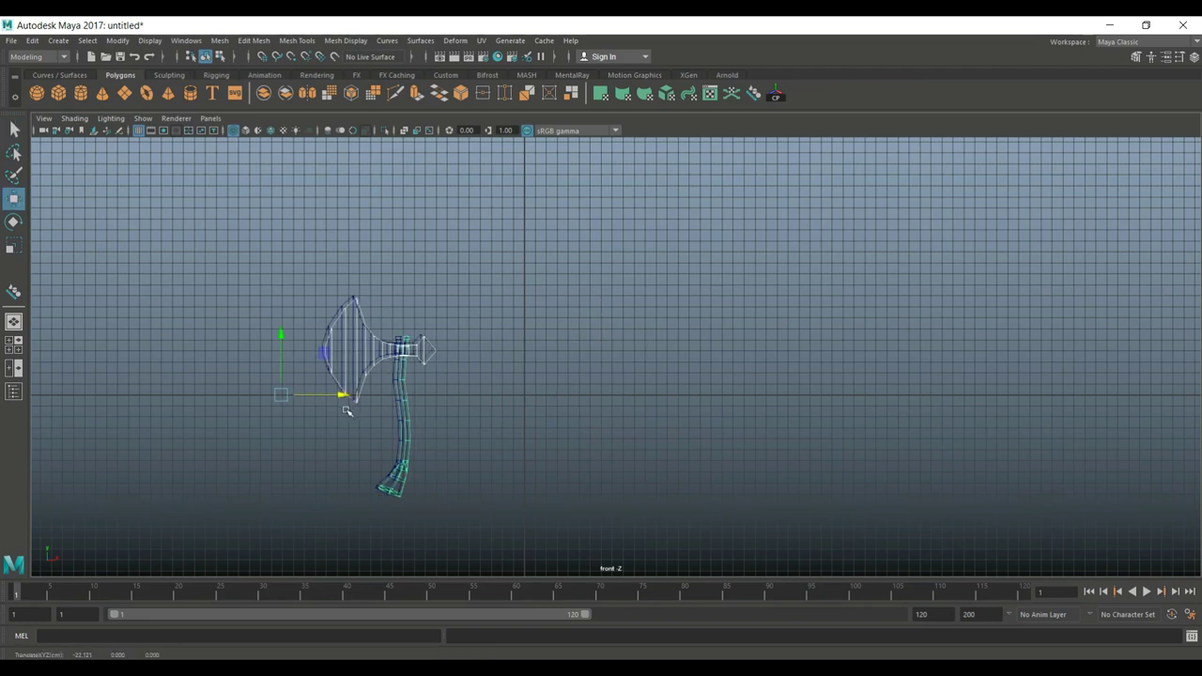
{"action": "key", "text": "f"}
{"action": "left_click_drag", "start_coordinate": [463, 352], "coordinate": [461, 351]}
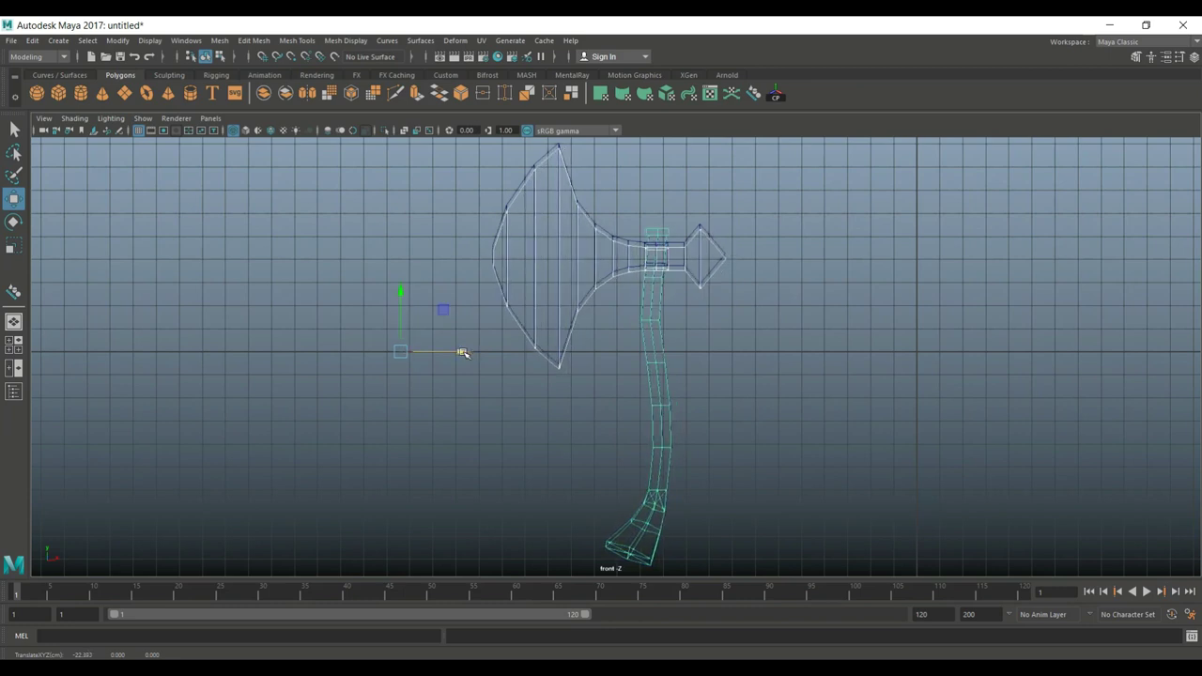
{"action": "left_click", "coordinate": [558, 370]}
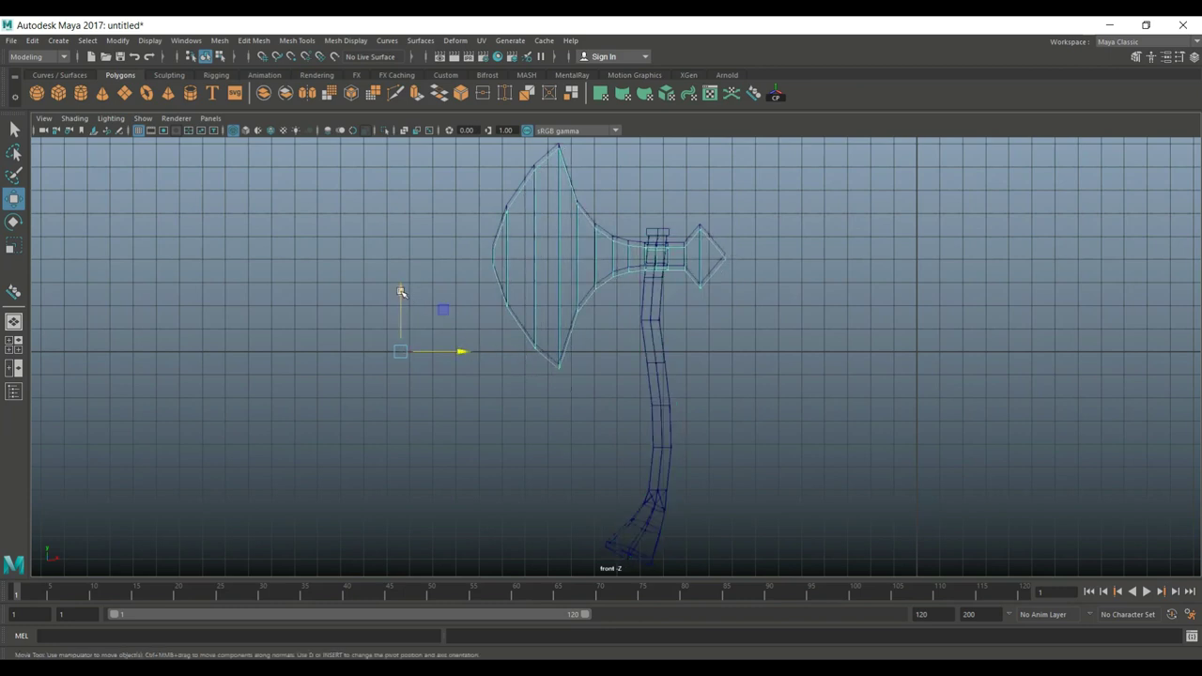
{"action": "left_click_drag", "start_coordinate": [402, 292], "coordinate": [402, 287]}
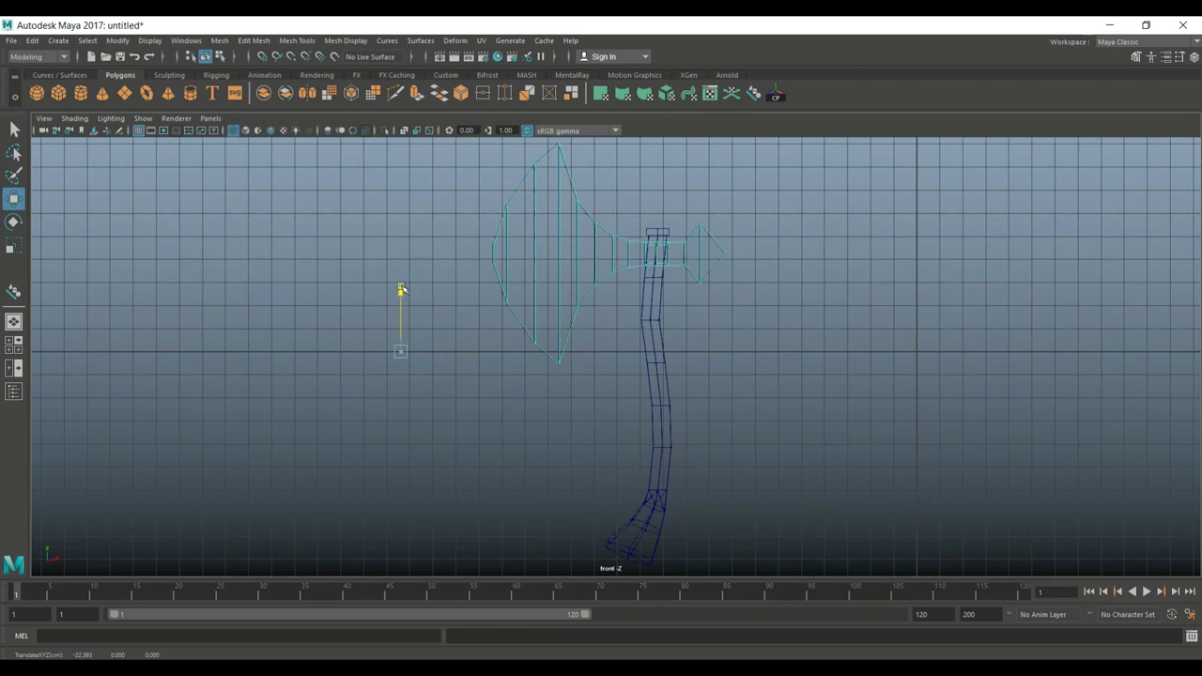
Step: In the maximised perspective view, duplicate the axe with Ctrl+D and offset the copy left
{"action": "left_click", "coordinate": [13, 344]}
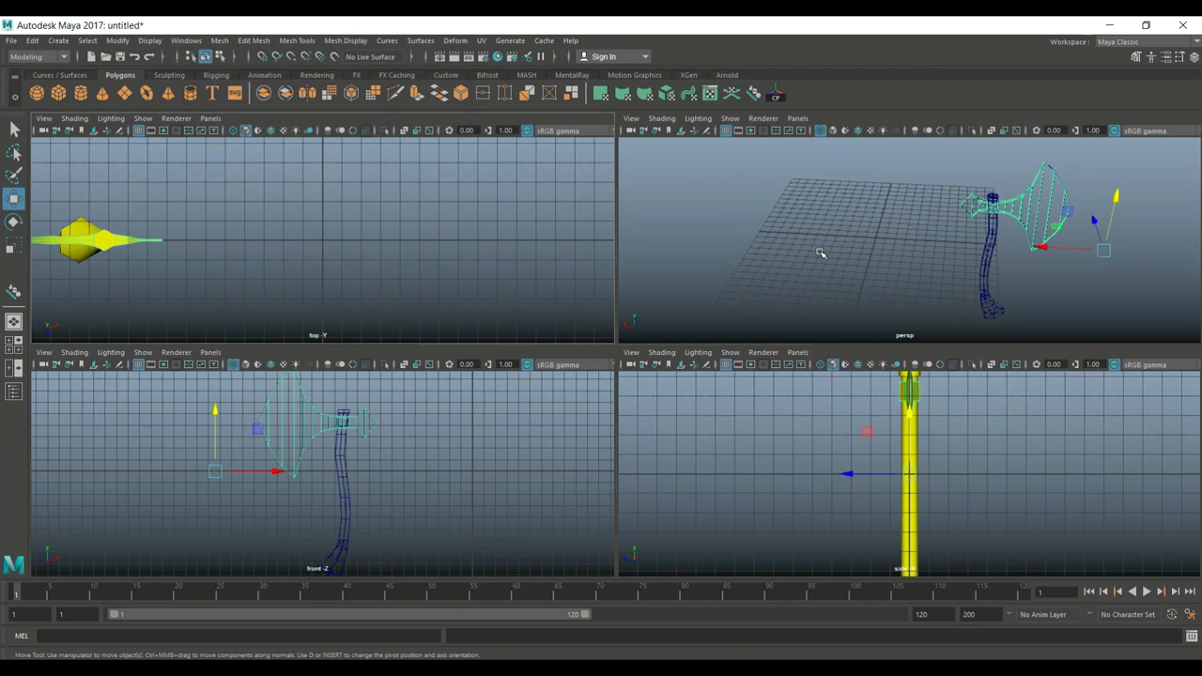
{"action": "key", "text": "space"}
{"action": "scroll", "coordinate": [683, 399], "scroll_direction": "up", "scroll_amount": 3}
{"action": "middle_click_drag", "start_coordinate": [679, 397], "coordinate": [492, 401], "text": "alt"}
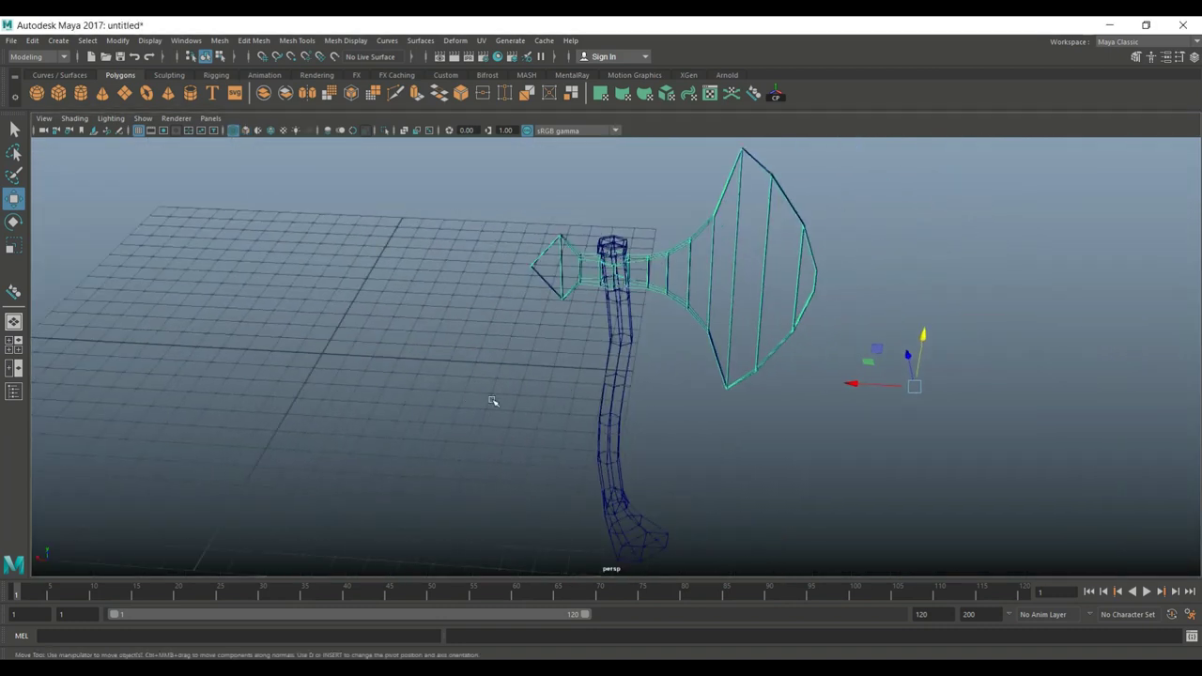
{"action": "key", "text": "ctrl+d"}
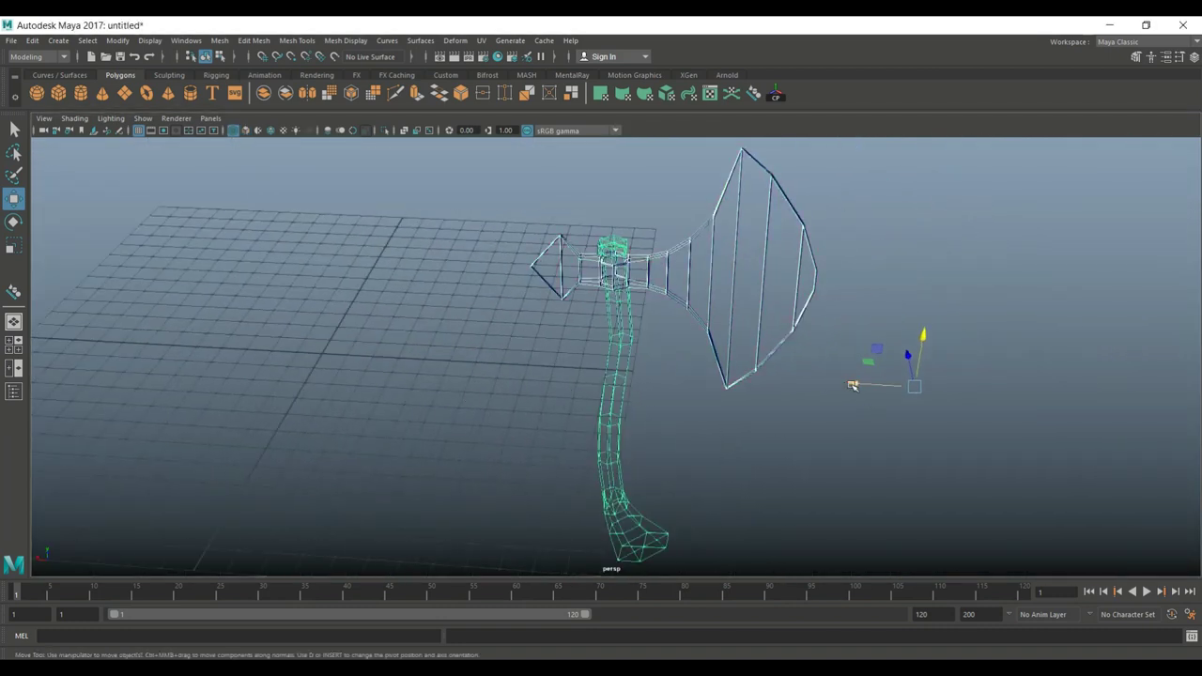
{"action": "left_click_drag", "start_coordinate": [854, 385], "coordinate": [472, 394]}
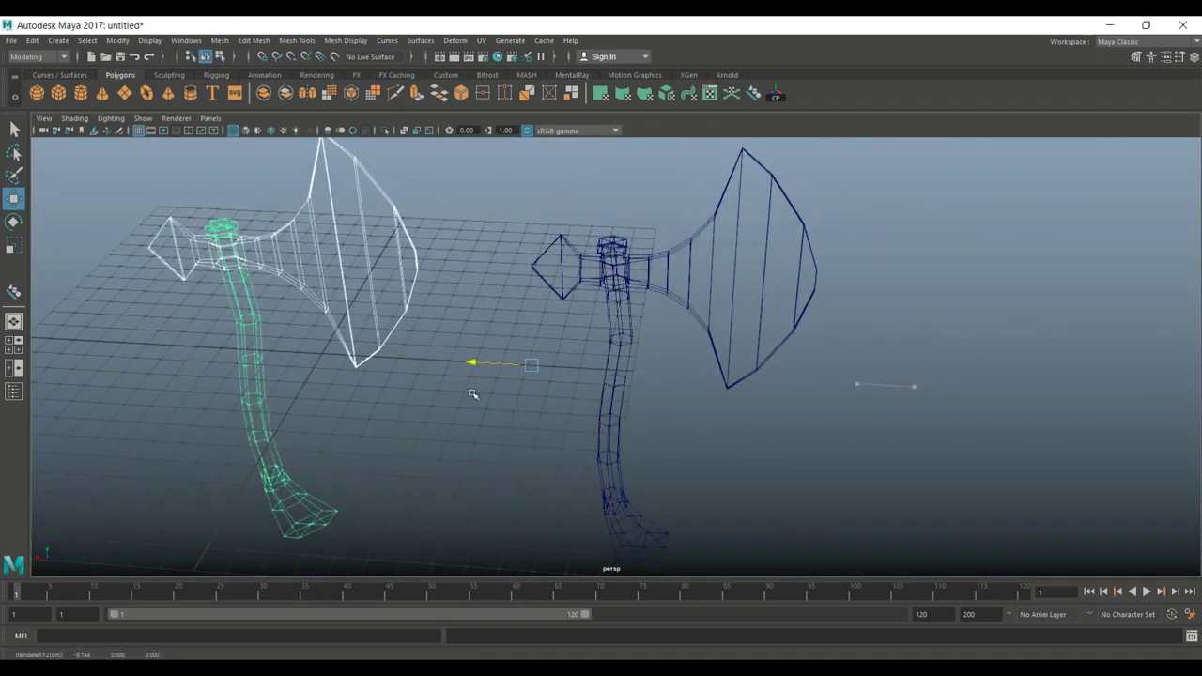
Step: Delete the extra right-hand axe and select the remaining axe's blade and handle
{"action": "left_click", "coordinate": [697, 330]}
{"action": "key", "text": "Delete"}
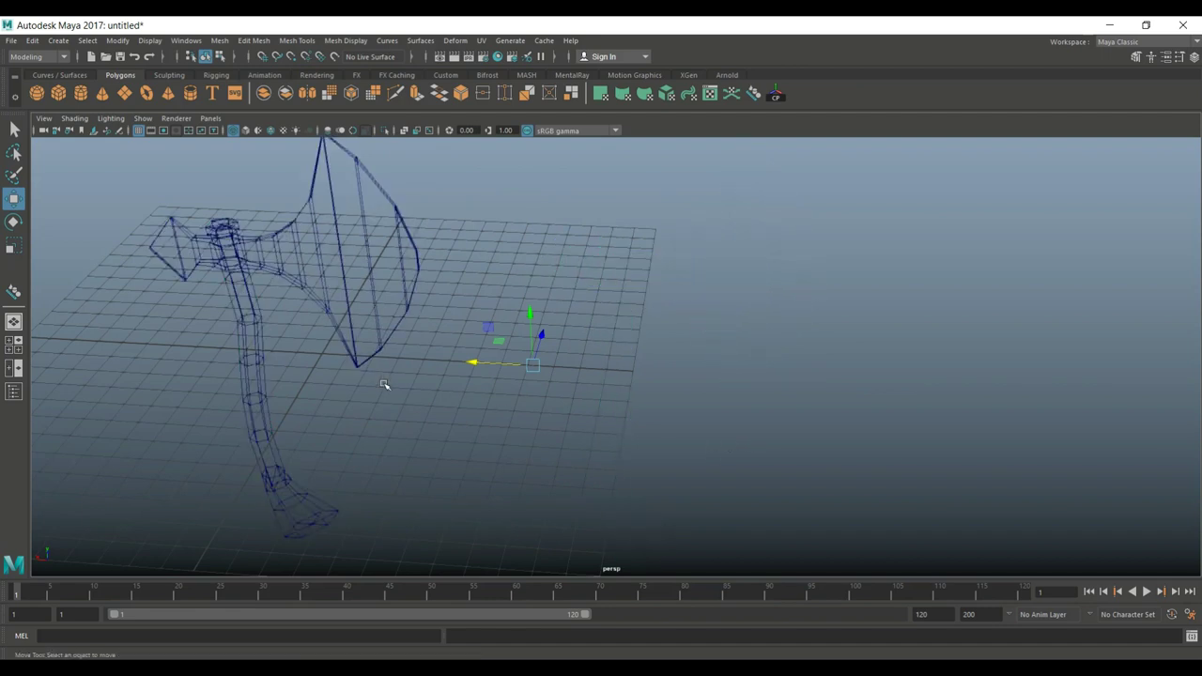
{"action": "key", "text": "f"}
{"action": "left_click_drag", "start_coordinate": [374, 406], "coordinate": [633, 332], "text": "alt"}
{"action": "left_click_drag", "start_coordinate": [578, 228], "coordinate": [663, 423]}
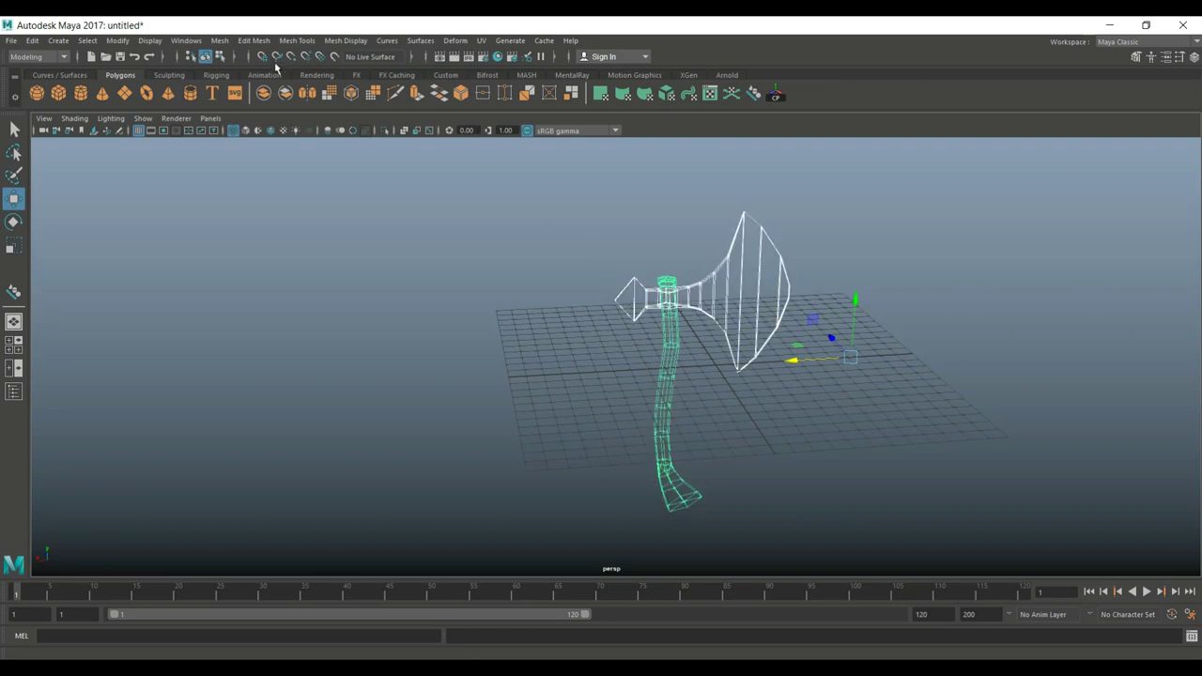
Step: Combine the axe pieces with Mesh > Combine and export them, replacing LPCombinedOBJ.obj
{"action": "left_click", "coordinate": [222, 41]}
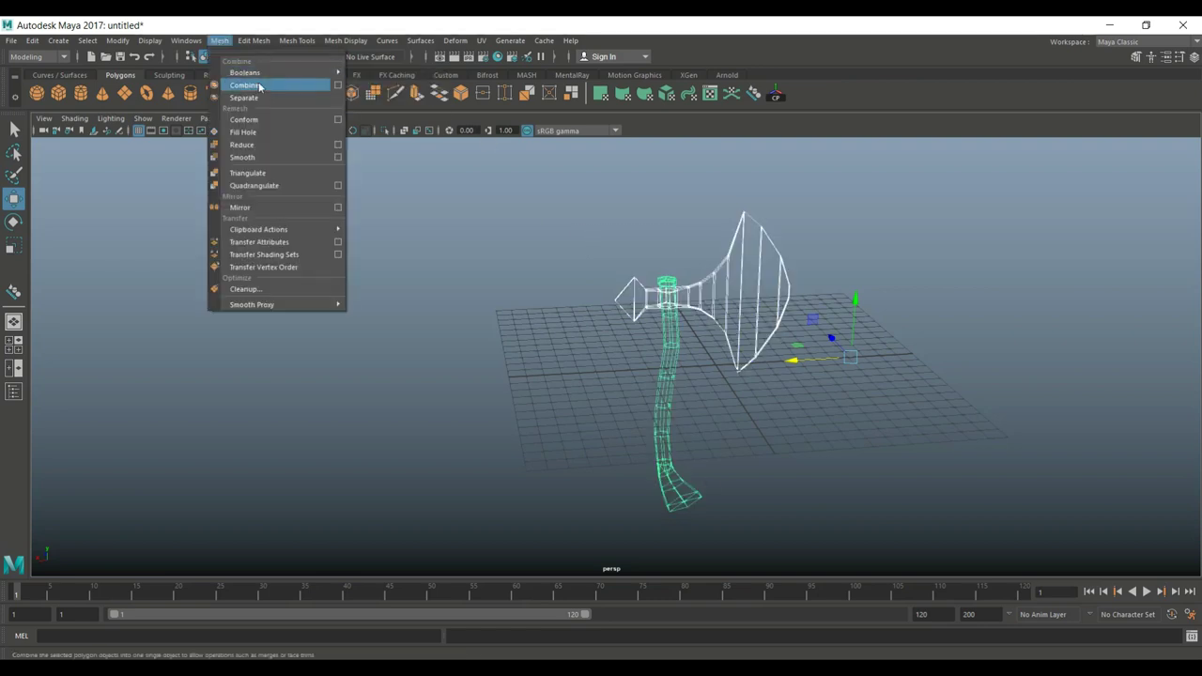
{"action": "left_click", "coordinate": [247, 86]}
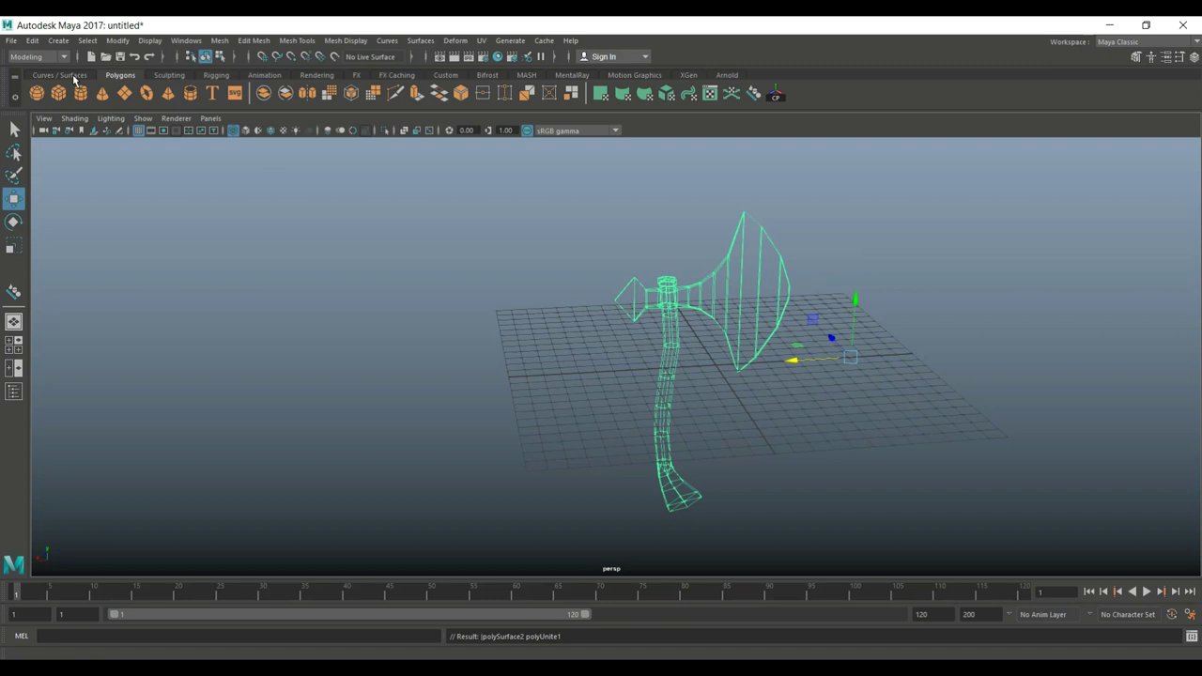
{"action": "left_click", "coordinate": [11, 41]}
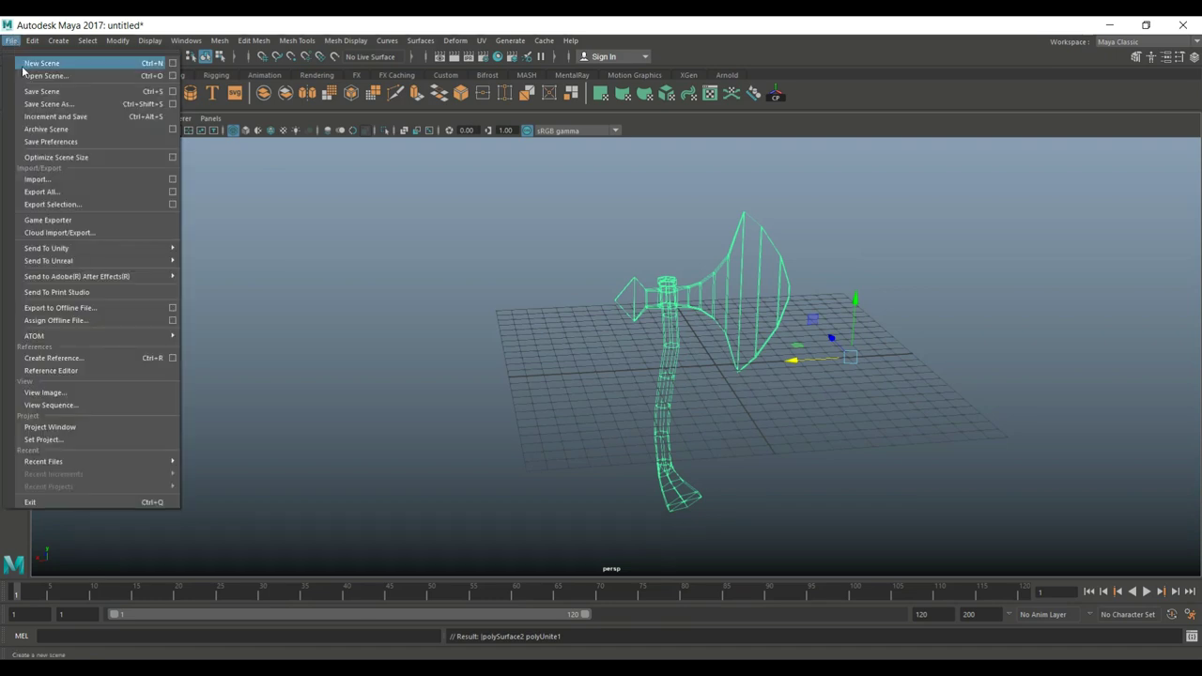
{"action": "left_click", "coordinate": [99, 205]}
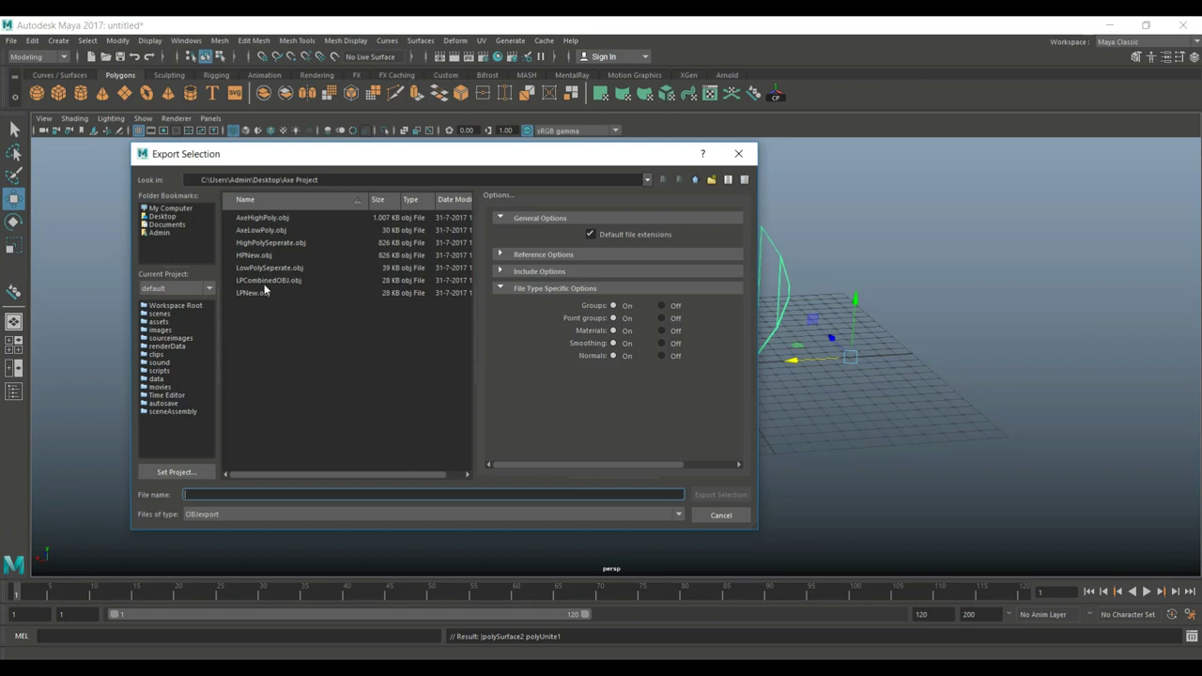
{"action": "left_click", "coordinate": [273, 280]}
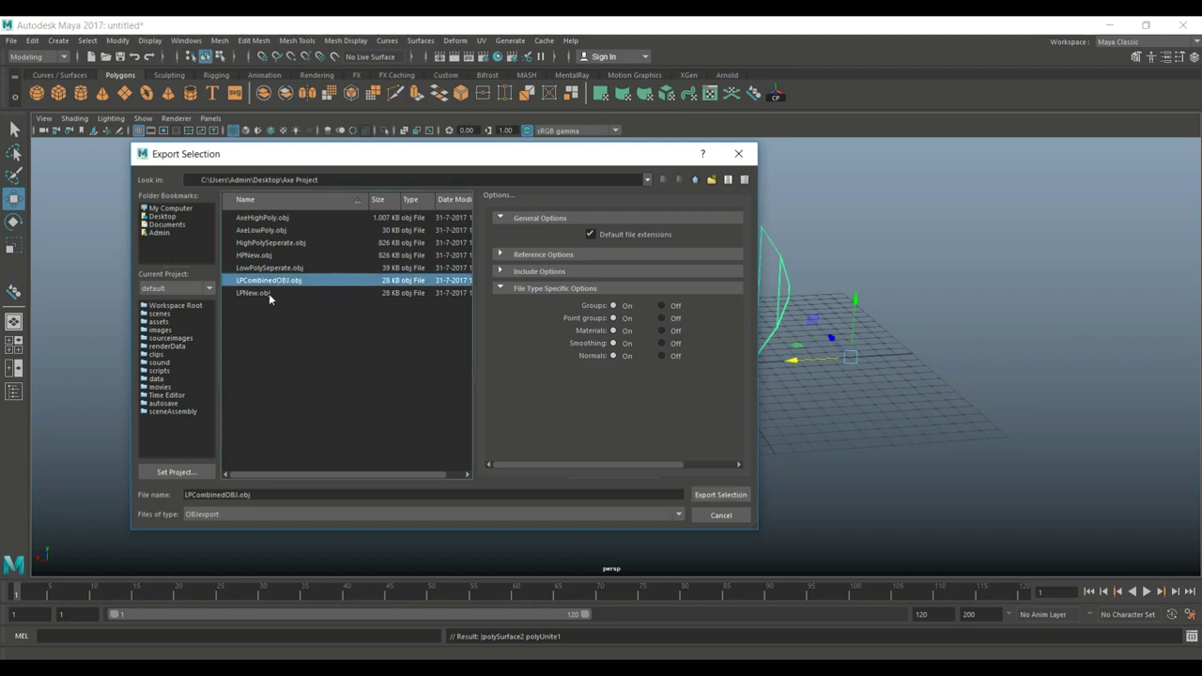
{"action": "left_click", "coordinate": [722, 495]}
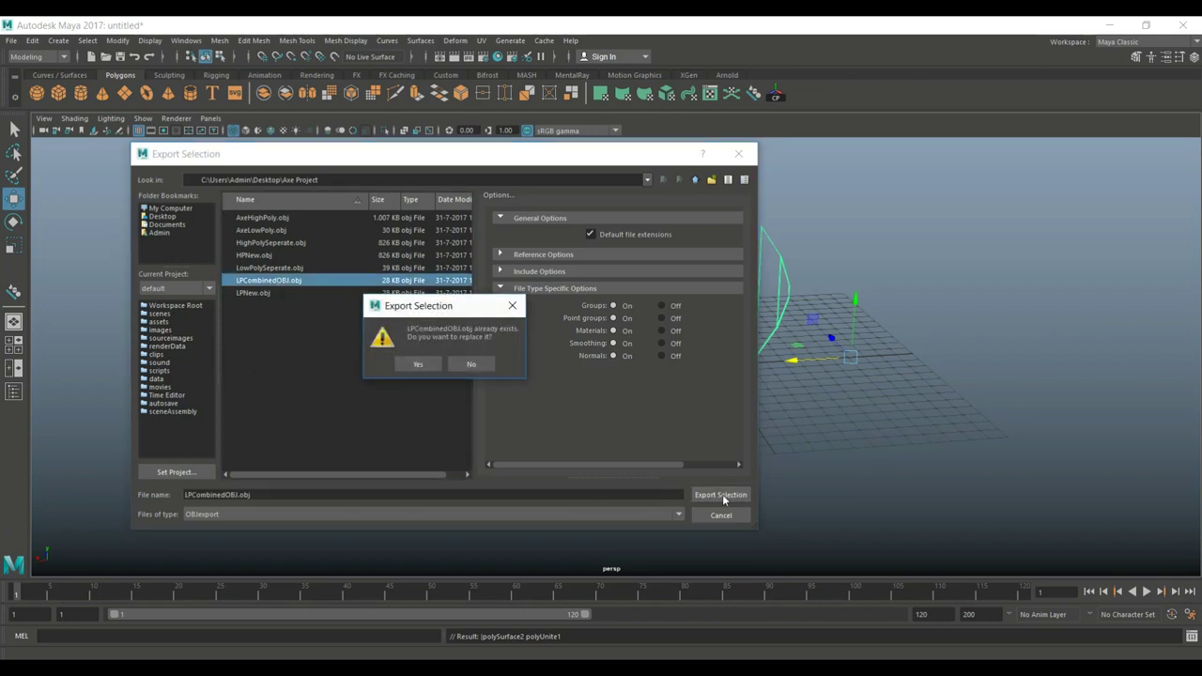
{"action": "left_click", "coordinate": [422, 365]}
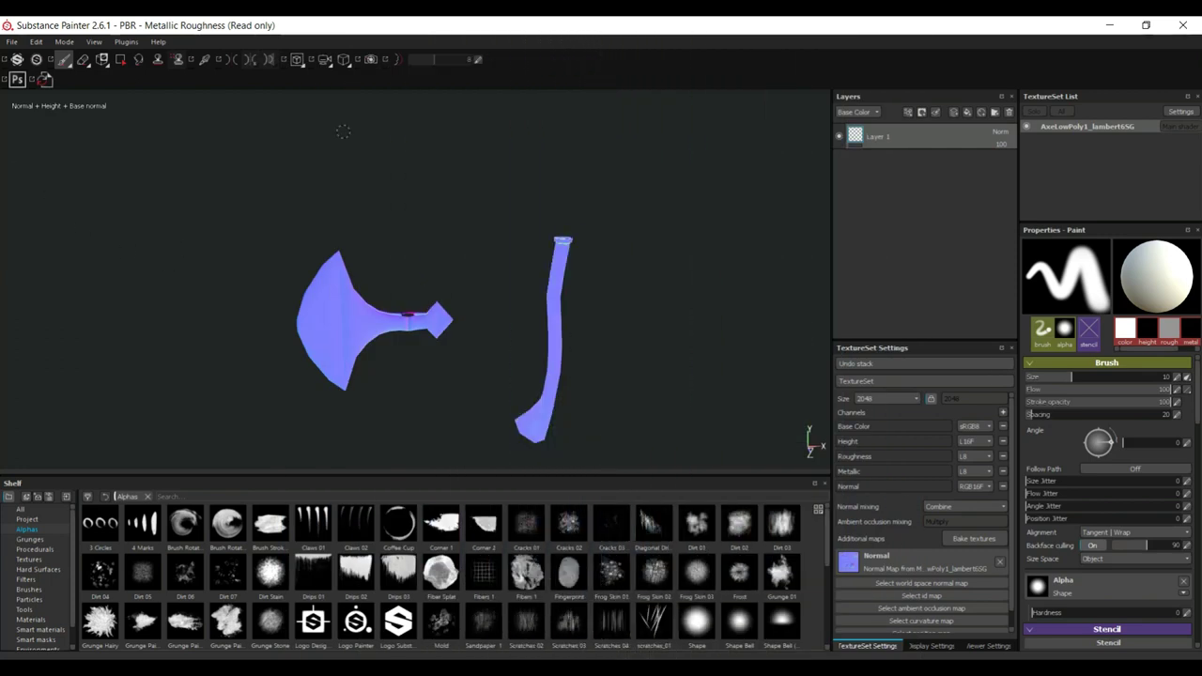
Step: In Project Configuration, swap the project mesh to LPCombinedOBJ.obj and confirm with OK
{"action": "left_click", "coordinate": [36, 44]}
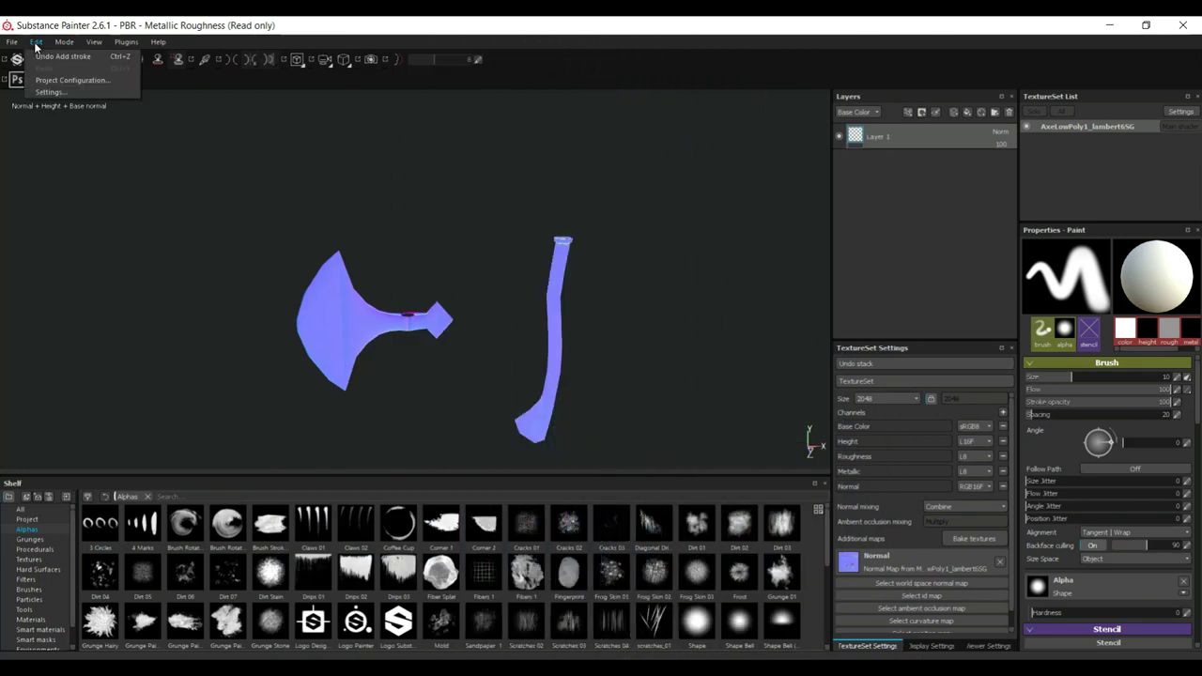
{"action": "left_click", "coordinate": [92, 82]}
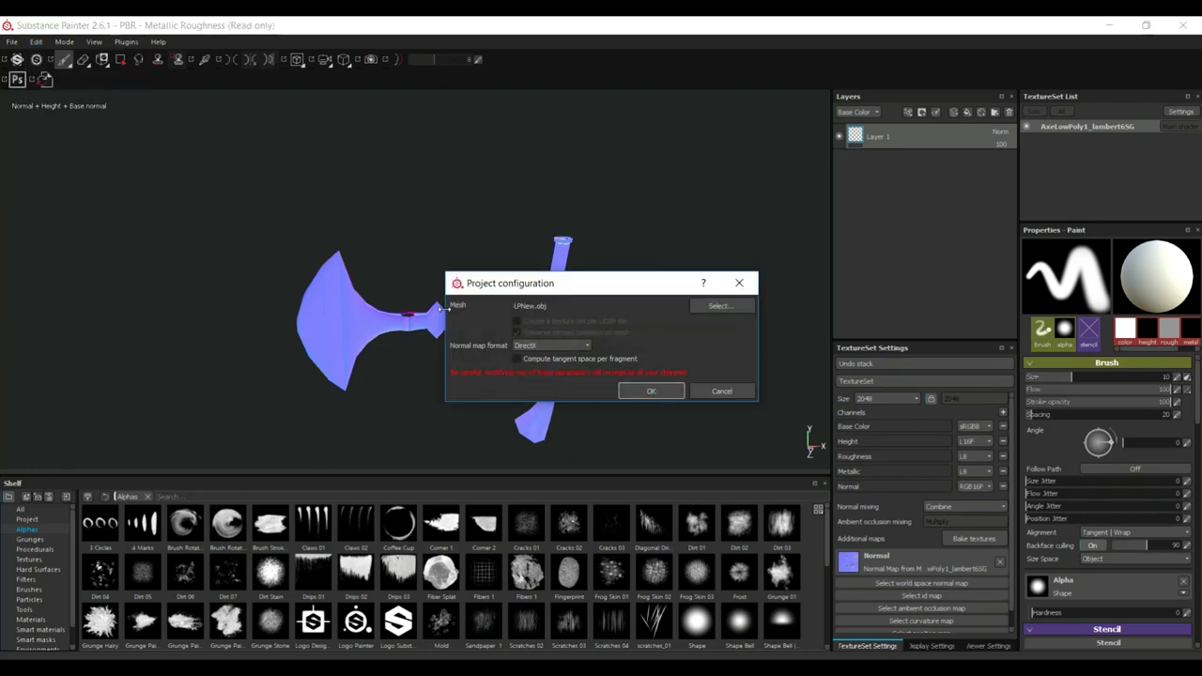
{"action": "left_click", "coordinate": [720, 307]}
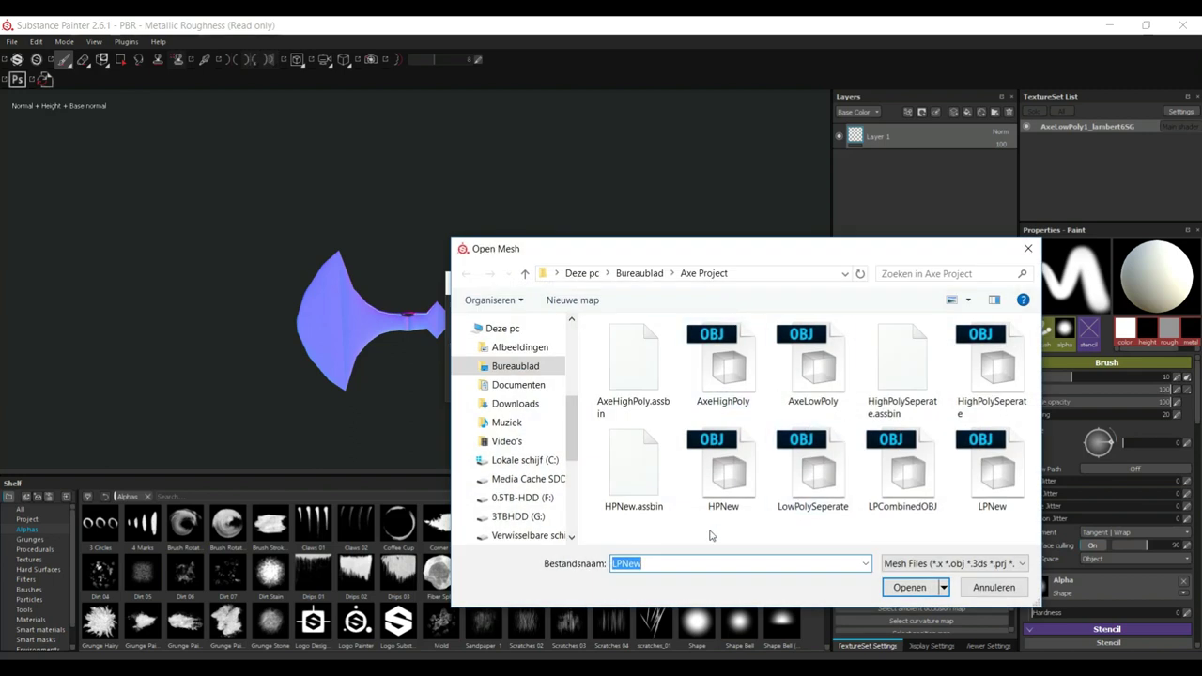
{"action": "left_click", "coordinate": [912, 488]}
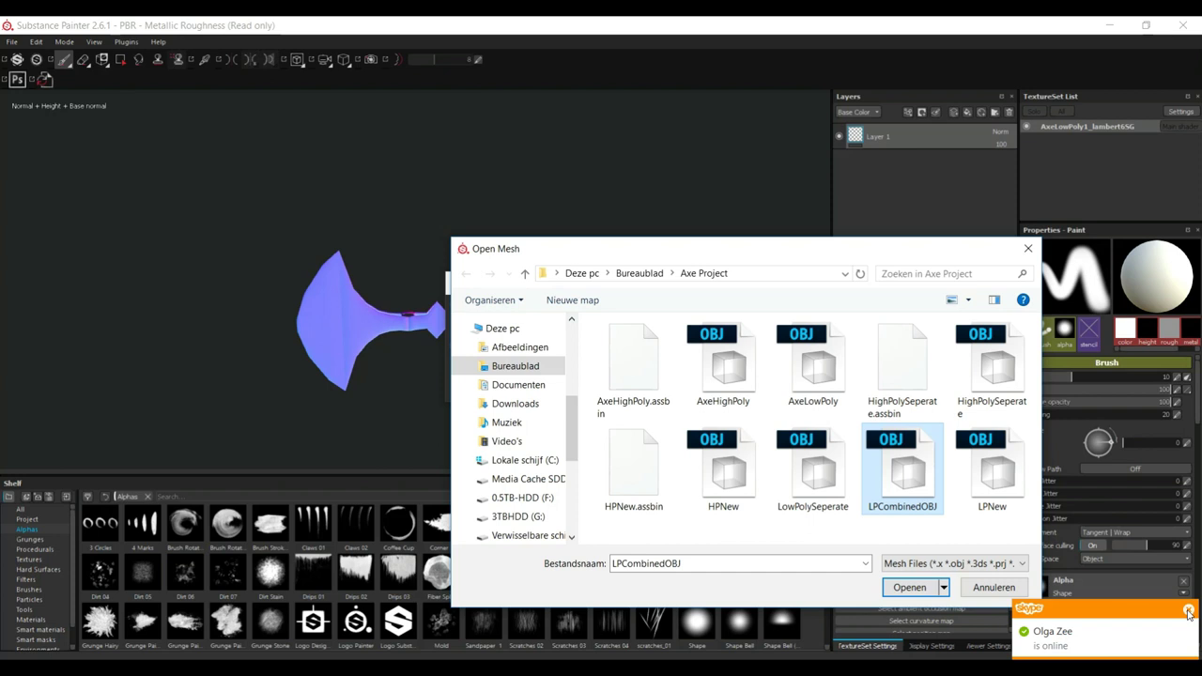
{"action": "left_click", "coordinate": [1188, 611]}
{"action": "left_click", "coordinate": [906, 587]}
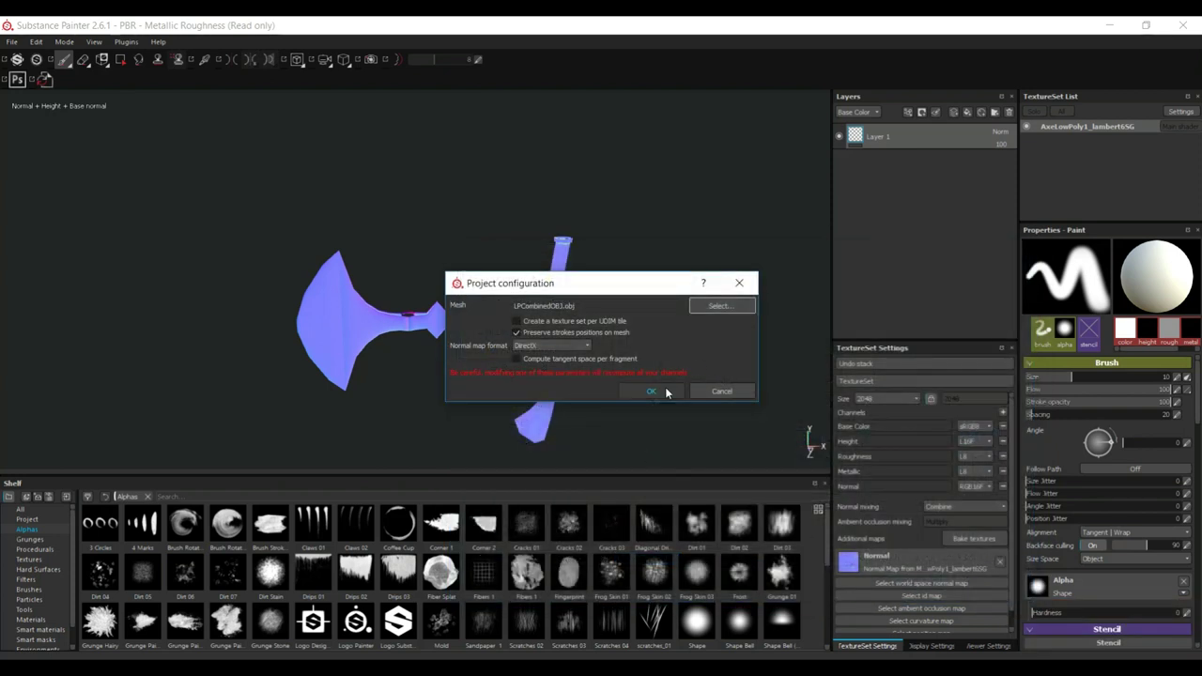
{"action": "left_click", "coordinate": [662, 389]}
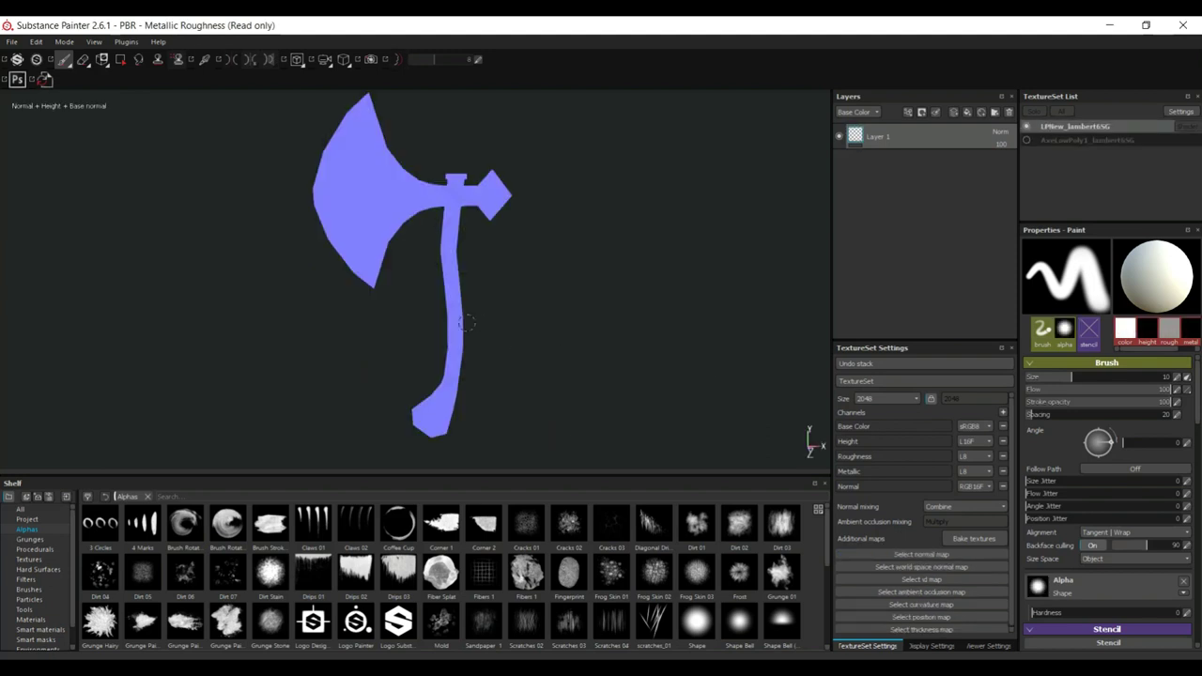
Step: Set the Viewer Settings mode to Material and view the axe upright from the side
{"action": "mouse_move", "coordinate": [467, 324]}
{"action": "left_mouse_down", "text": "alt"}
{"action": "mouse_move", "coordinate": [341, 271]}
{"action": "mouse_move", "coordinate": [351, 258]}
{"action": "mouse_move", "coordinate": [282, 231]}
{"action": "mouse_move", "coordinate": [441, 228]}
{"action": "mouse_move", "coordinate": [435, 276]}
{"action": "mouse_move", "coordinate": [459, 263]}
{"action": "mouse_move", "coordinate": [534, 319]}
{"action": "mouse_move", "coordinate": [488, 344]}
{"action": "mouse_move", "coordinate": [511, 344]}
{"action": "mouse_move", "coordinate": [528, 319]}
{"action": "left_mouse_up", "text": "alt"}
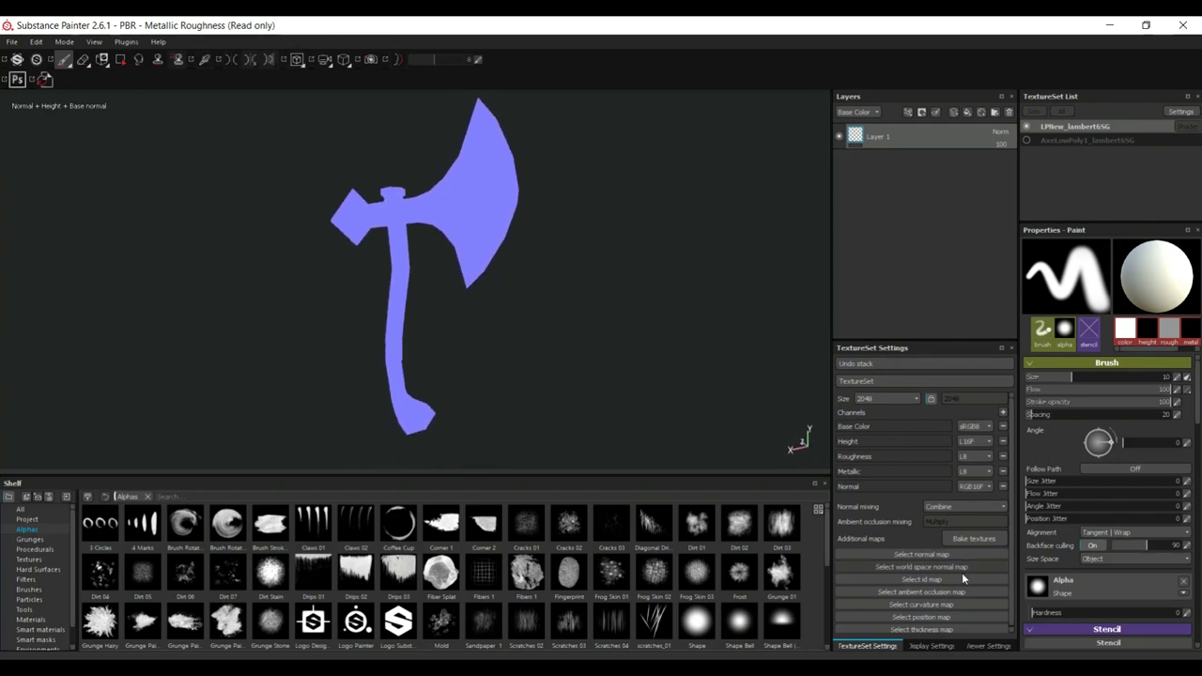
{"action": "left_click", "coordinate": [988, 646]}
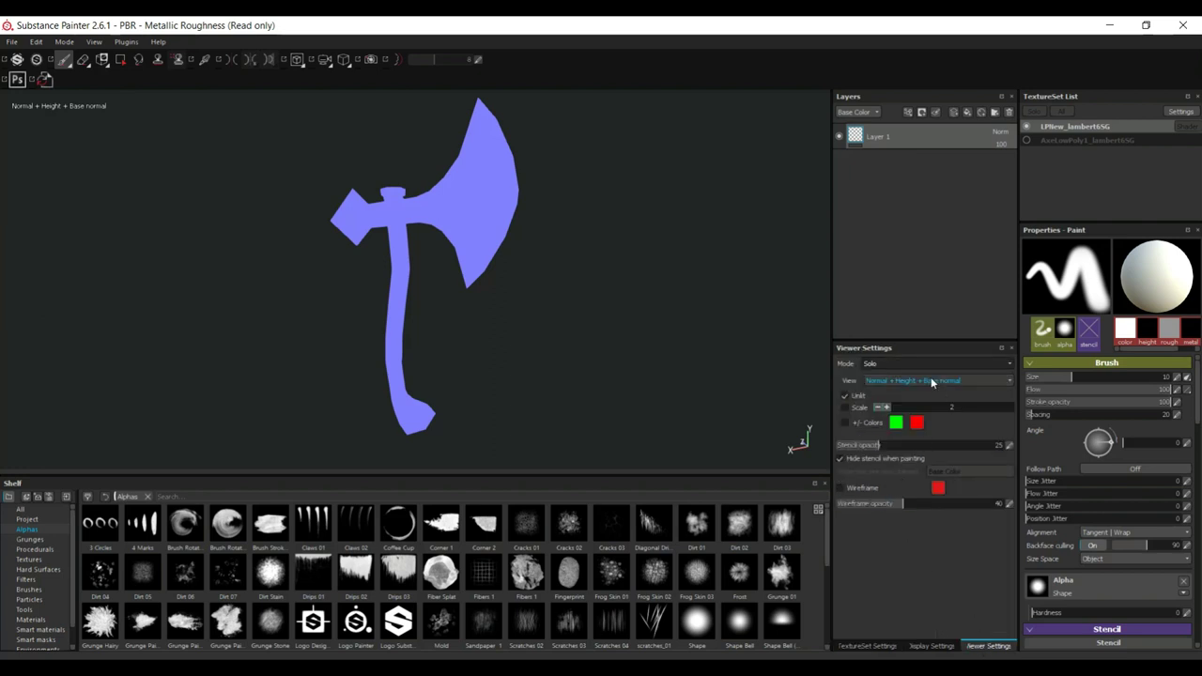
{"action": "left_click", "coordinate": [884, 364]}
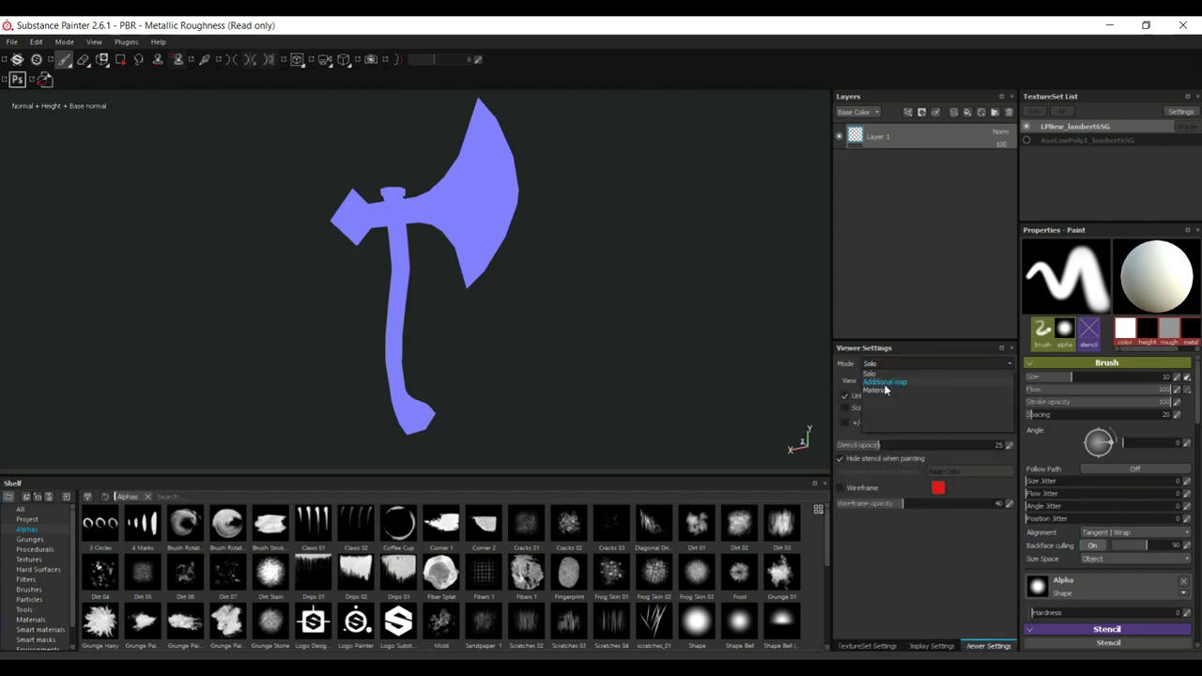
{"action": "left_click", "coordinate": [884, 389]}
{"action": "left_click_drag", "start_coordinate": [653, 349], "coordinate": [469, 292], "text": "alt"}
{"action": "middle_click_drag", "start_coordinate": [469, 292], "coordinate": [414, 344], "text": "alt"}
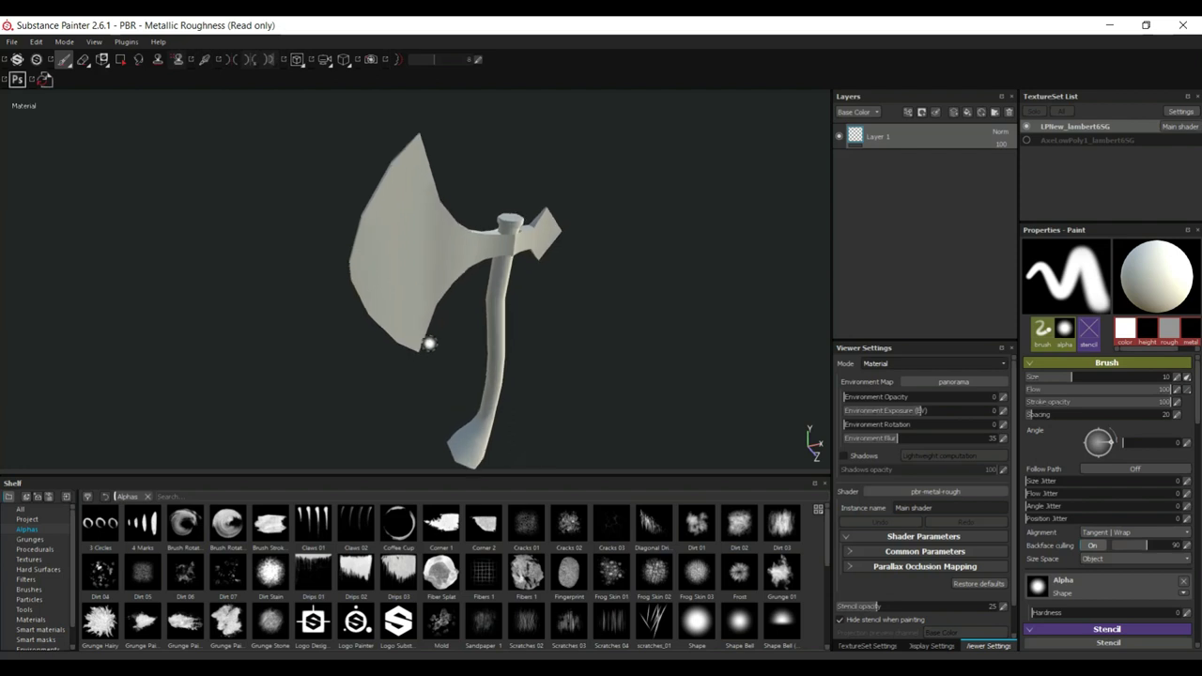
{"action": "right_click_drag", "start_coordinate": [526, 384], "coordinate": [525, 364], "text": "alt"}
{"action": "left_click_drag", "start_coordinate": [525, 365], "coordinate": [501, 321], "text": "alt"}
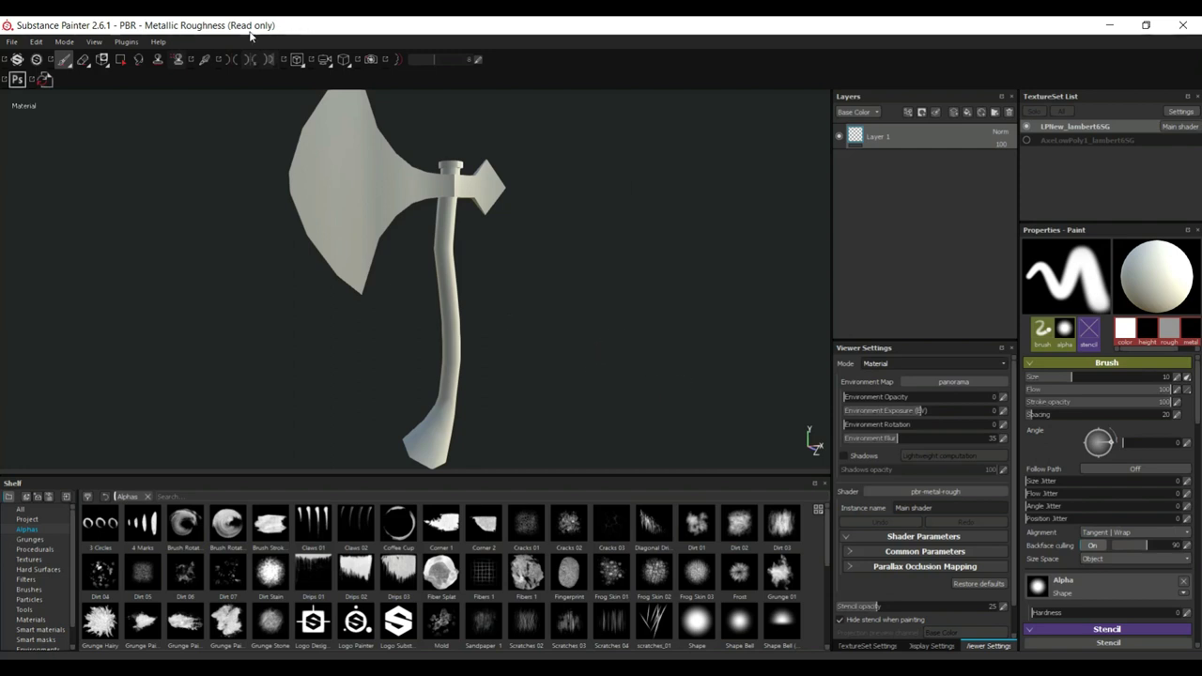
Step: Reset the UI layout and bake world space normal and AO maps for LPNew_lambert6SG
{"action": "left_click", "coordinate": [94, 43]}
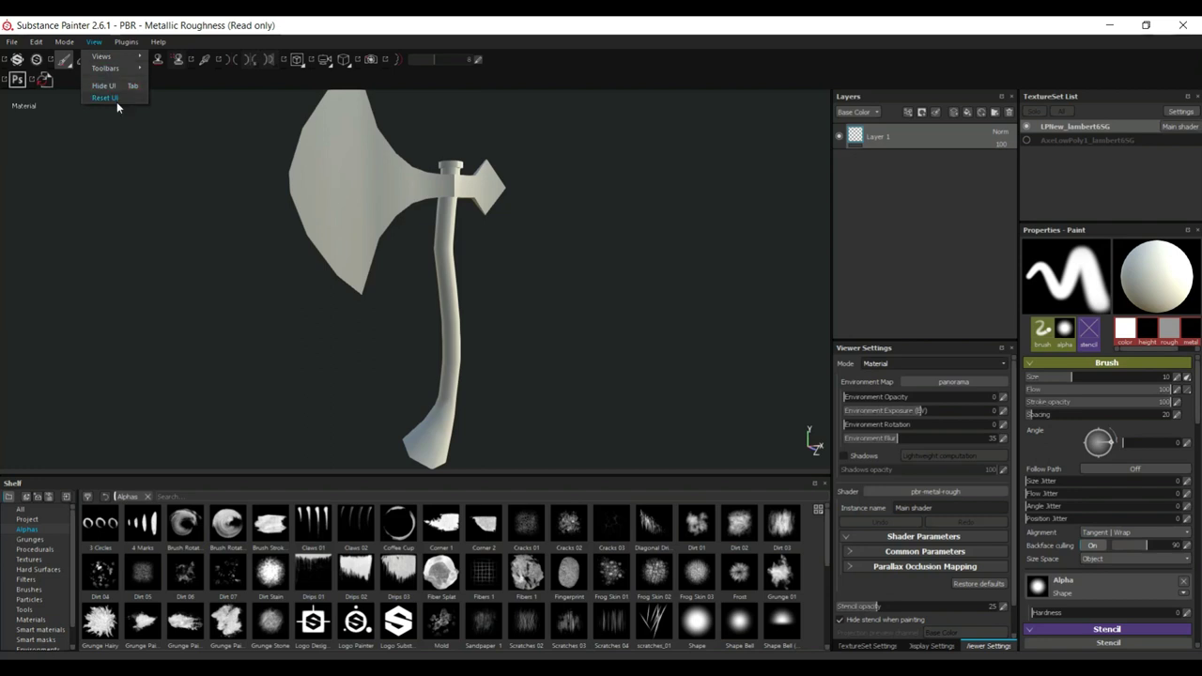
{"action": "left_click", "coordinate": [118, 98]}
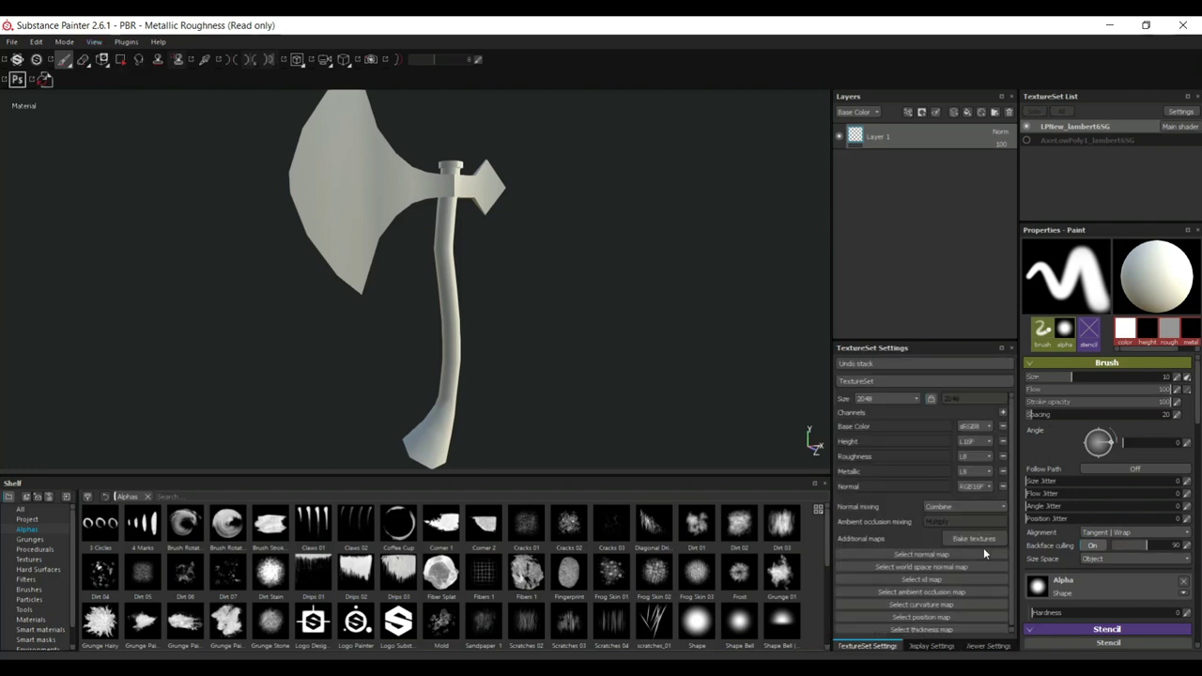
{"action": "left_click", "coordinate": [985, 540]}
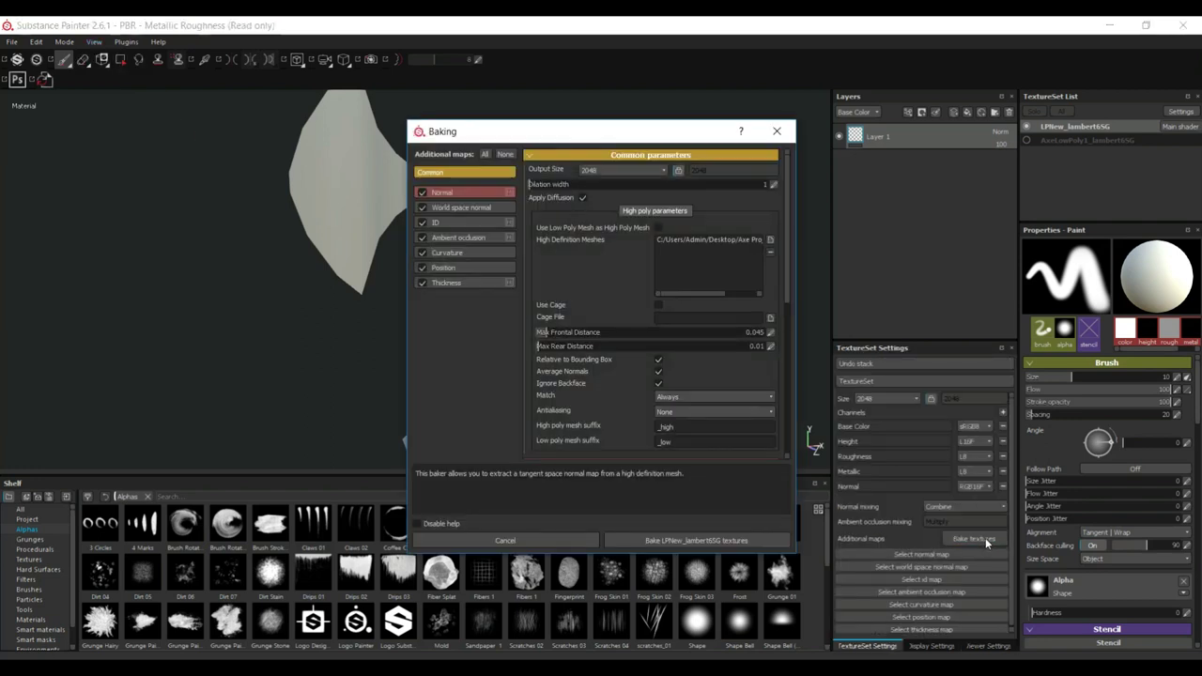
{"action": "left_click", "coordinate": [422, 209]}
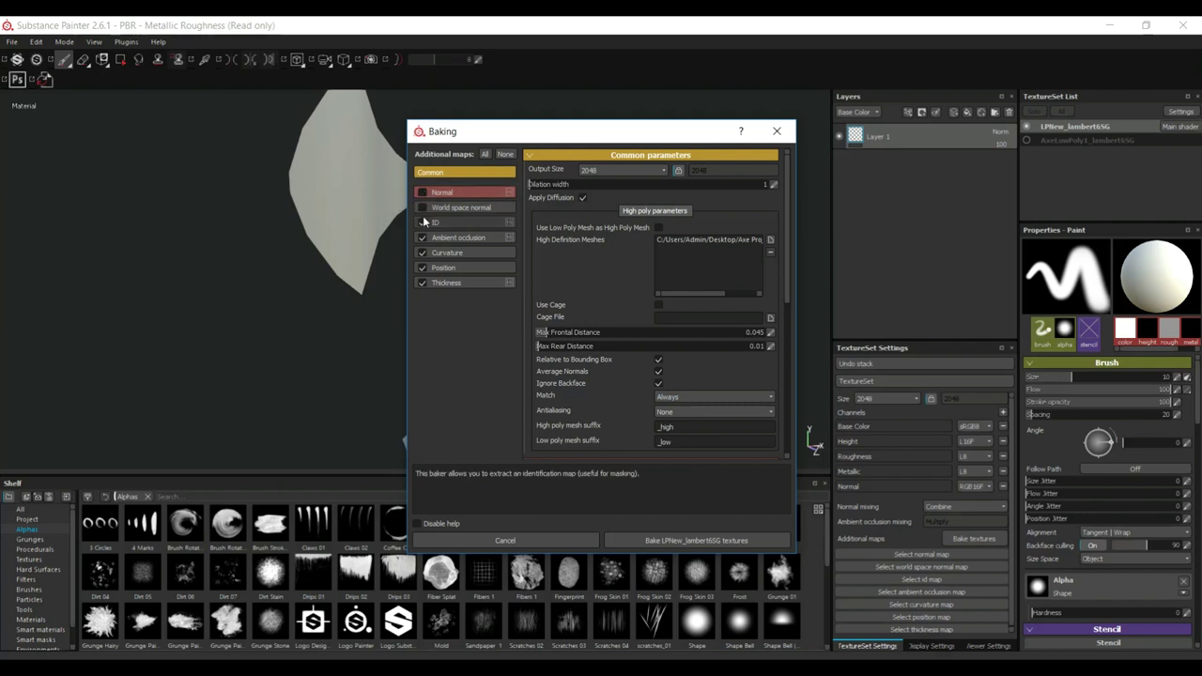
{"action": "left_click", "coordinate": [421, 208]}
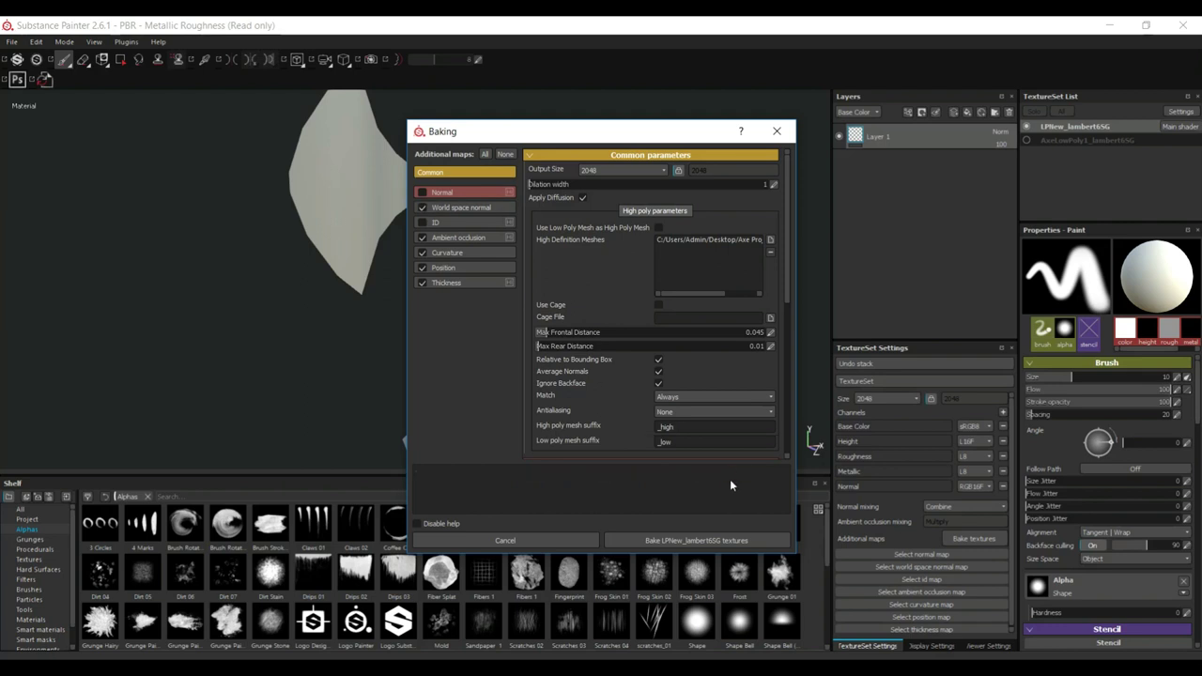
{"action": "left_click", "coordinate": [699, 540]}
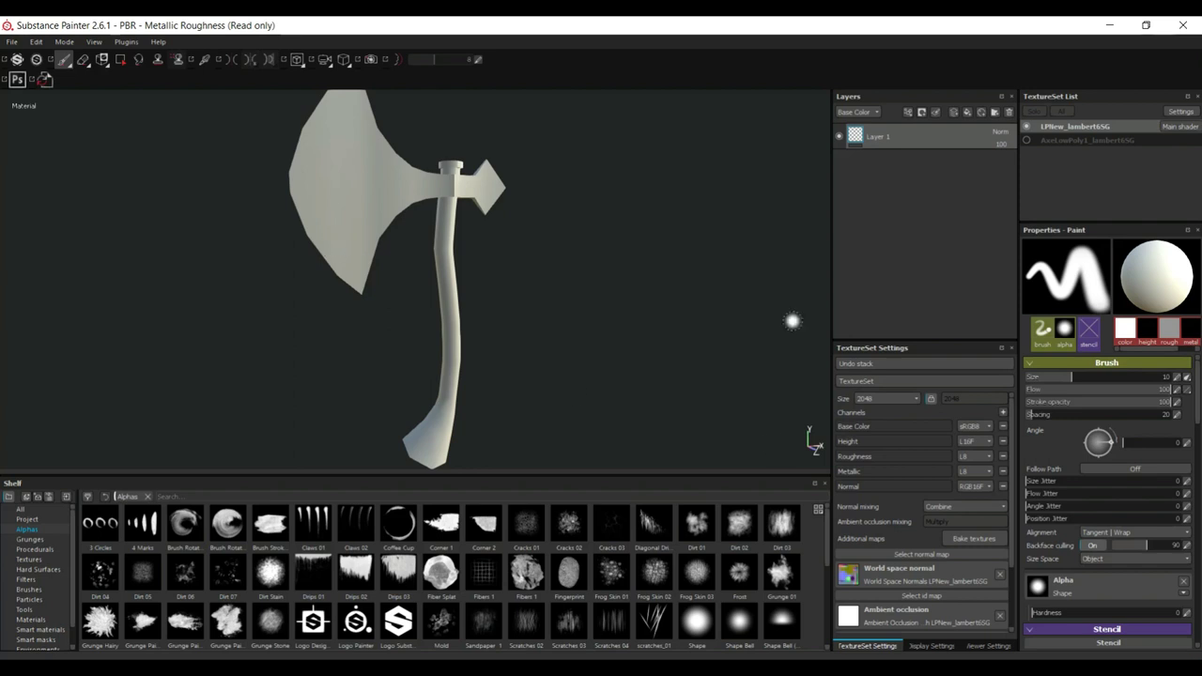
Step: Search the Materials shelf for 'steel' and drop Steel Rough onto the axe as a fill layer
{"action": "left_click_drag", "start_coordinate": [676, 274], "coordinate": [566, 207], "text": "alt"}
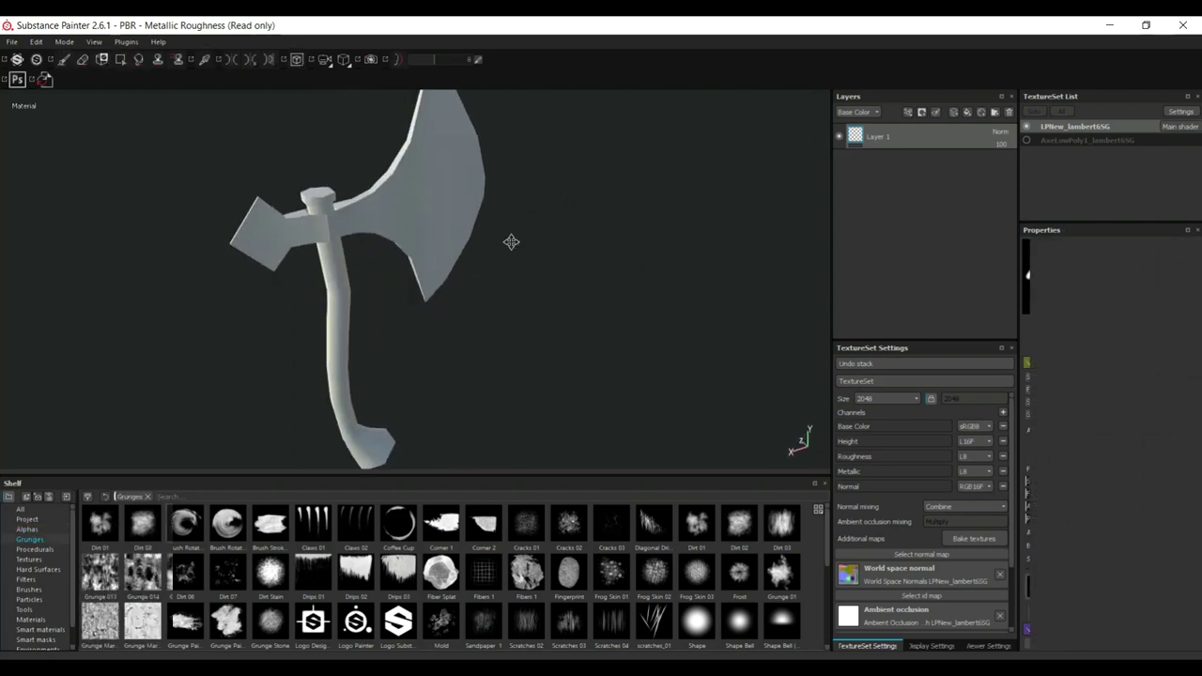
{"action": "left_click_drag", "start_coordinate": [510, 242], "coordinate": [515, 325], "text": "alt"}
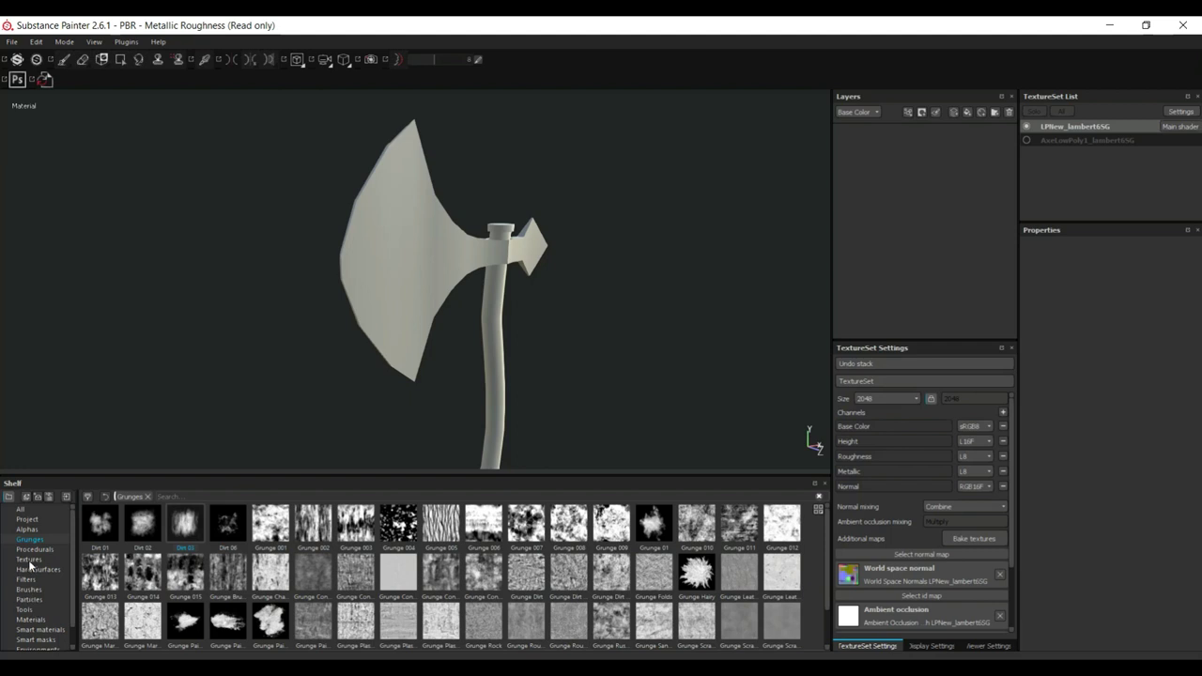
{"action": "left_click", "coordinate": [31, 620]}
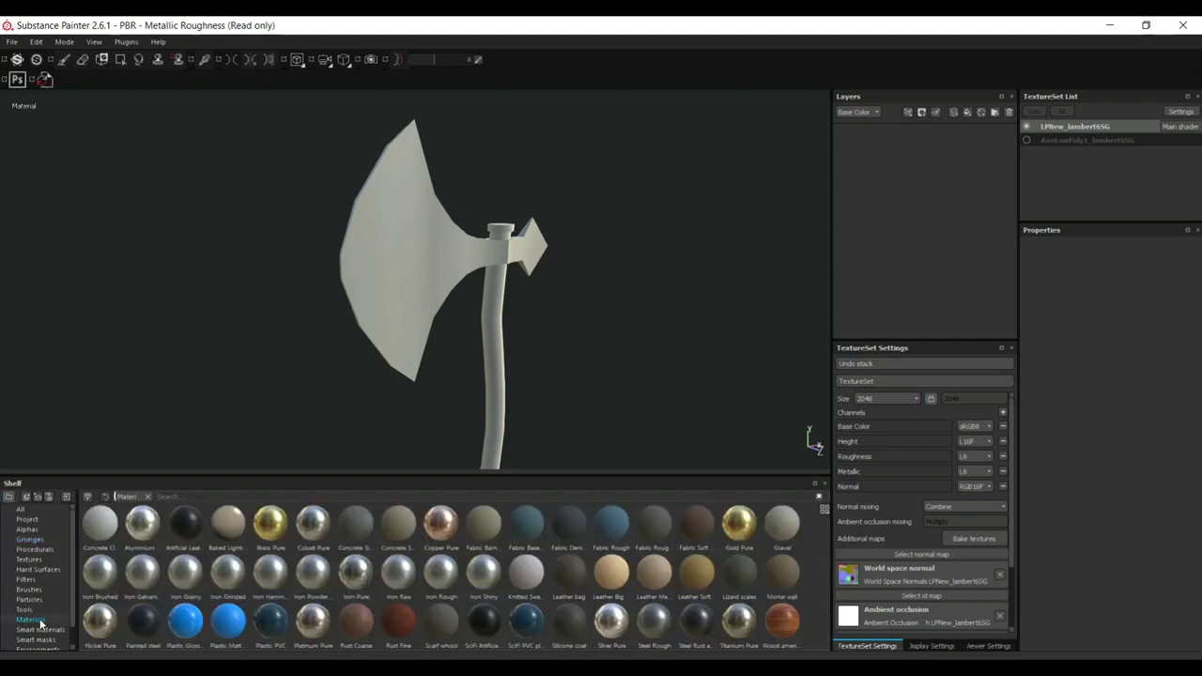
{"action": "left_click", "coordinate": [216, 500]}
{"action": "type", "text": "steel"}
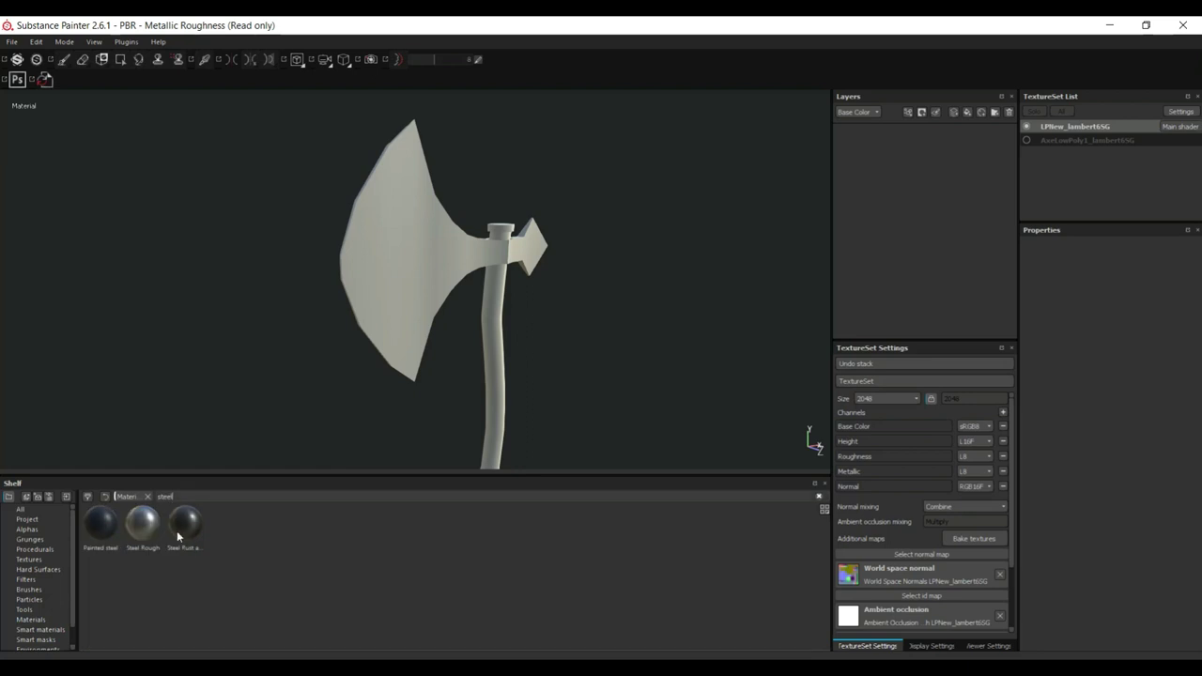
{"action": "left_click_drag", "start_coordinate": [143, 534], "coordinate": [909, 210]}
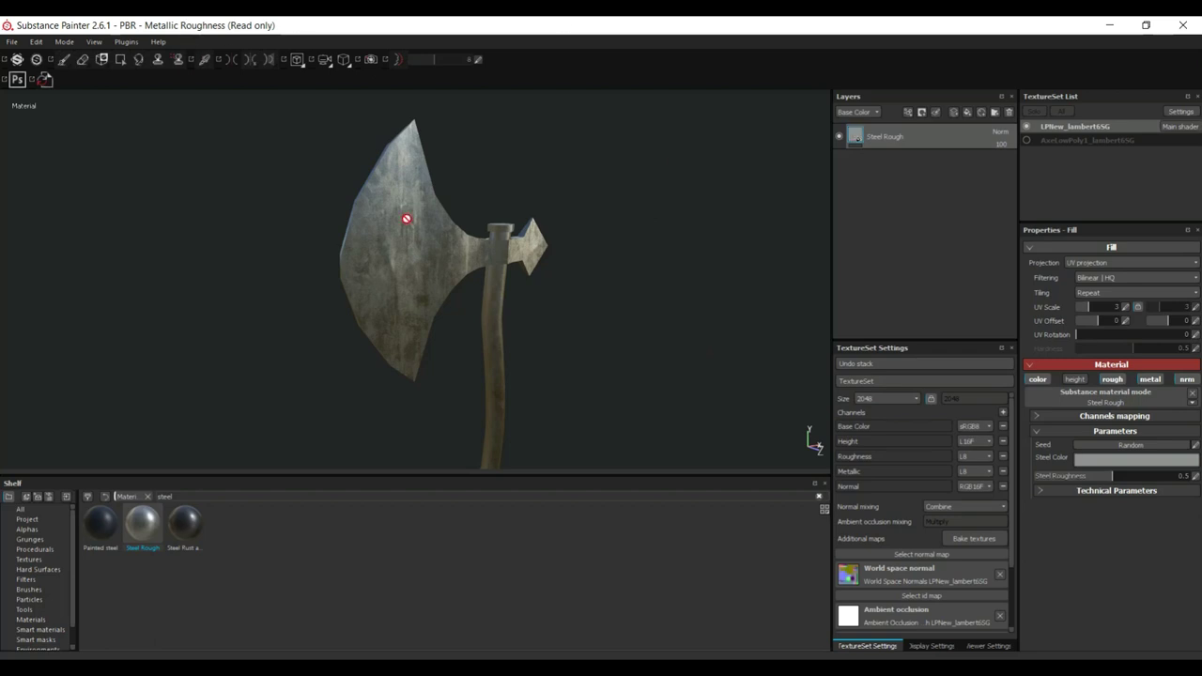
{"action": "left_click_drag", "start_coordinate": [405, 215], "coordinate": [450, 271], "text": "alt"}
{"action": "right_click_drag", "start_coordinate": [450, 272], "coordinate": [437, 289], "text": "alt"}
{"action": "middle_click_drag", "start_coordinate": [457, 367], "coordinate": [439, 352], "text": "alt"}
Step: Search the shelf for 'wood' and add Wood american cherry above the Steel Rough layer
{"action": "key", "text": "BackSpace"}
{"action": "key", "text": "BackSpace"}
{"action": "key", "text": "BackSpace"}
{"action": "key", "text": "BackSpace"}
{"action": "key", "text": "BackSpace"}
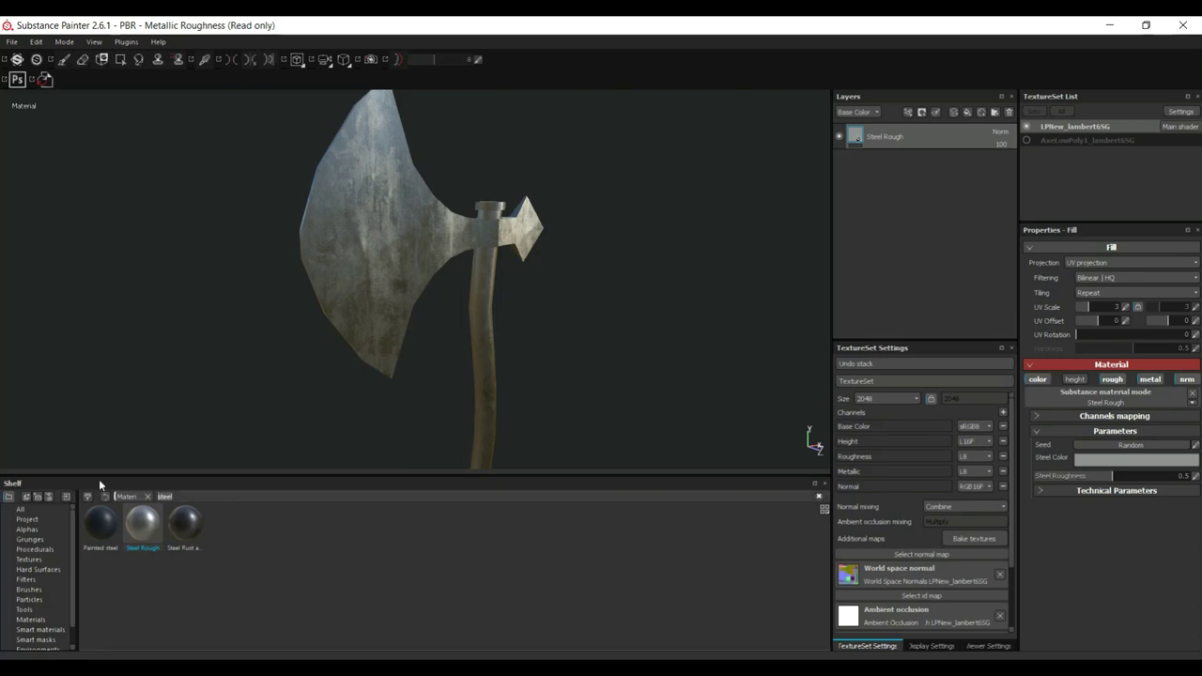
{"action": "type", "text": "wool"}
{"action": "key", "text": "BackSpace"}
{"action": "type", "text": "d"}
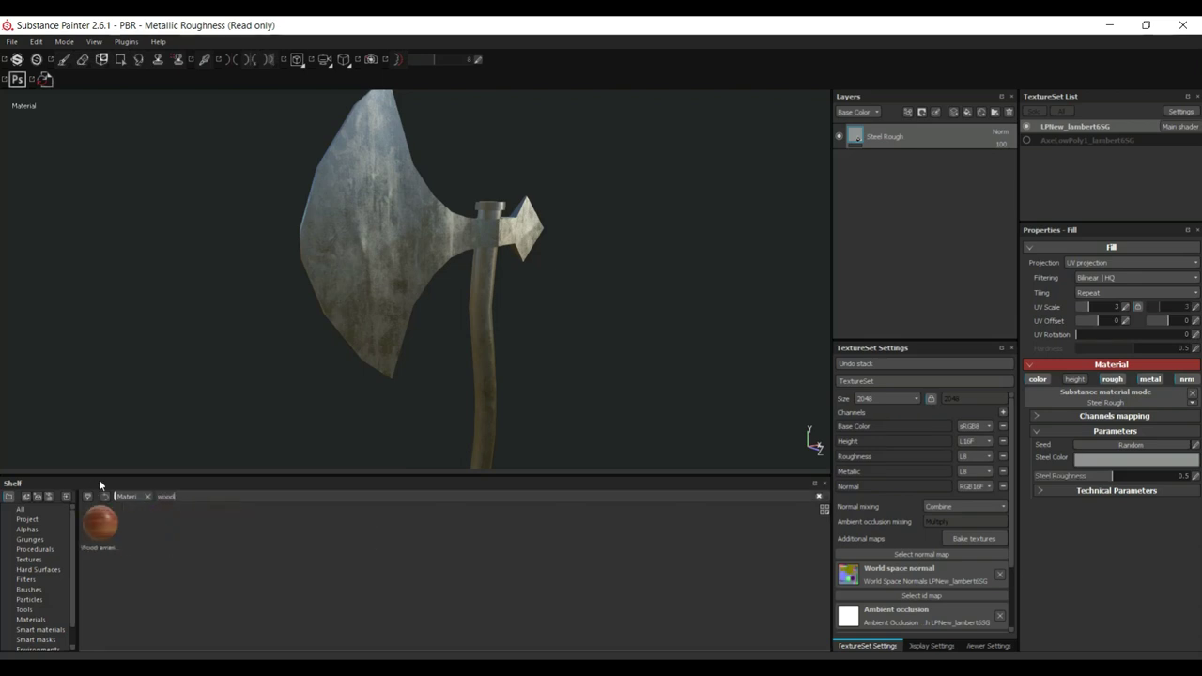
{"action": "left_click_drag", "start_coordinate": [99, 531], "coordinate": [900, 263]}
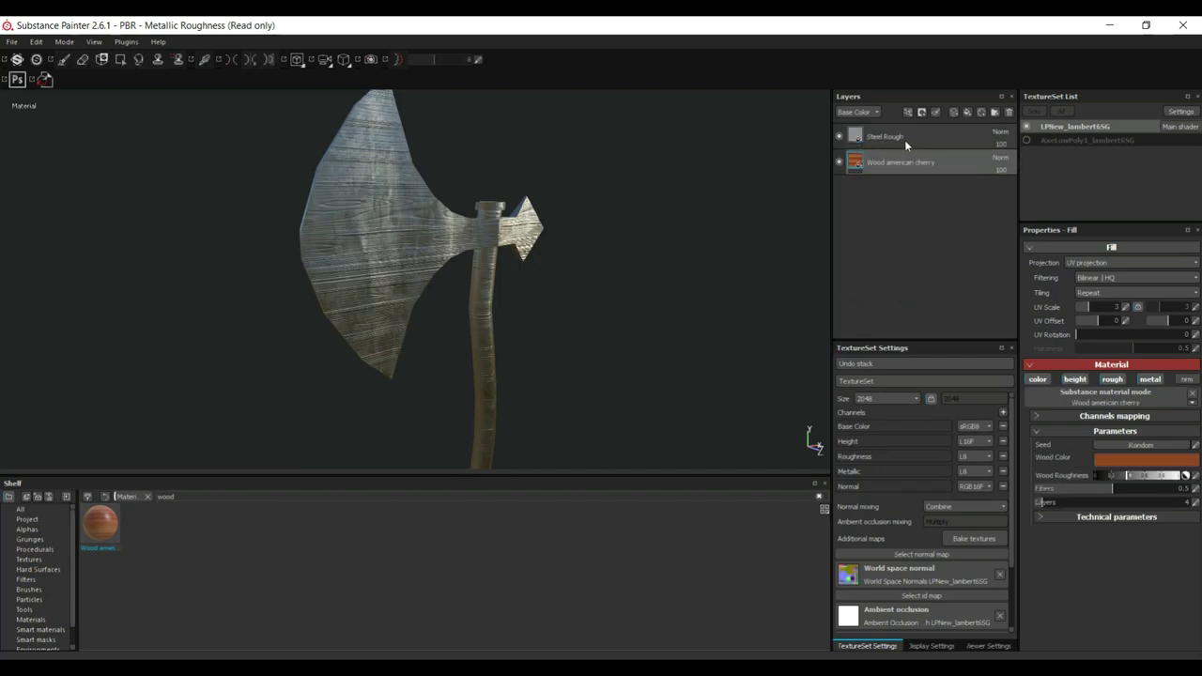
{"action": "left_click_drag", "start_coordinate": [904, 141], "coordinate": [901, 211]}
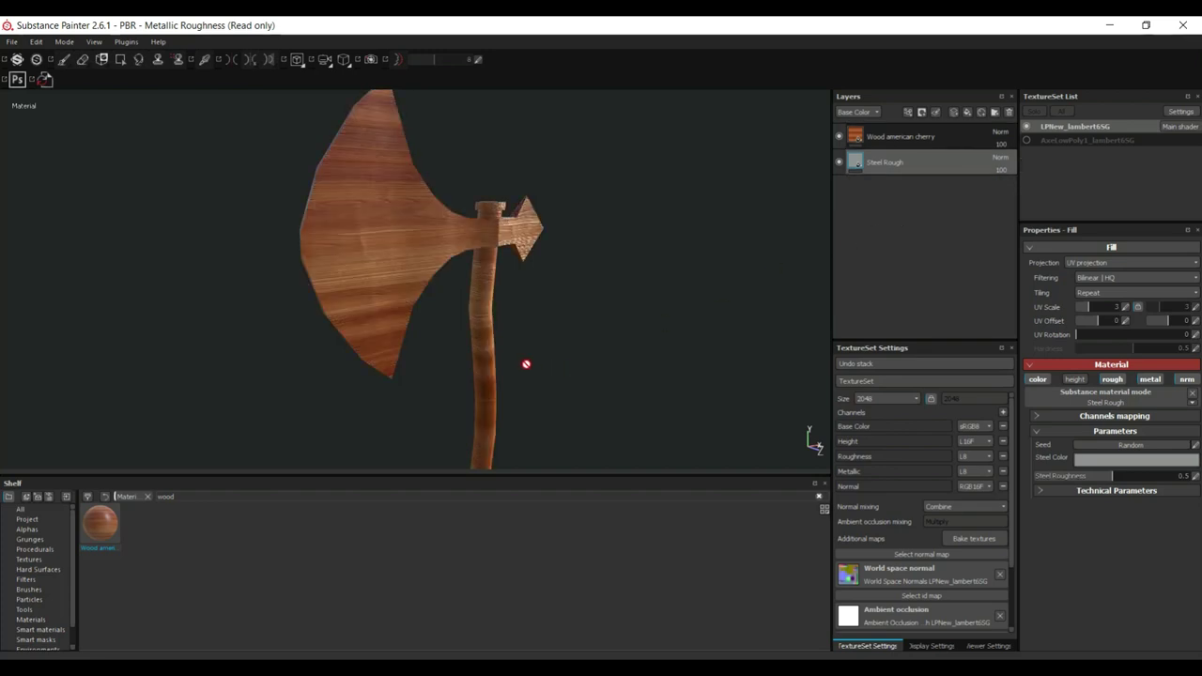
{"action": "left_click_drag", "start_coordinate": [538, 311], "coordinate": [565, 363], "text": "alt"}
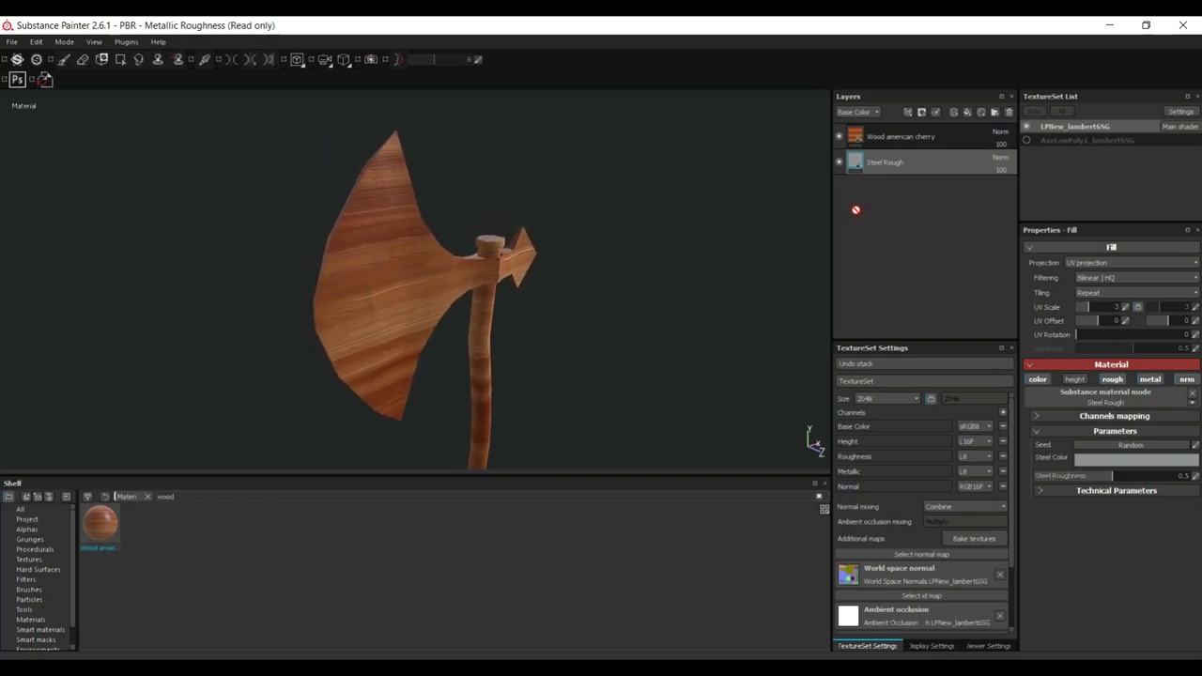
Step: Add a black mask to the wood layer and reveal wood on the handle with mesh-mode Polygon Fill
{"action": "left_click", "coordinate": [897, 140]}
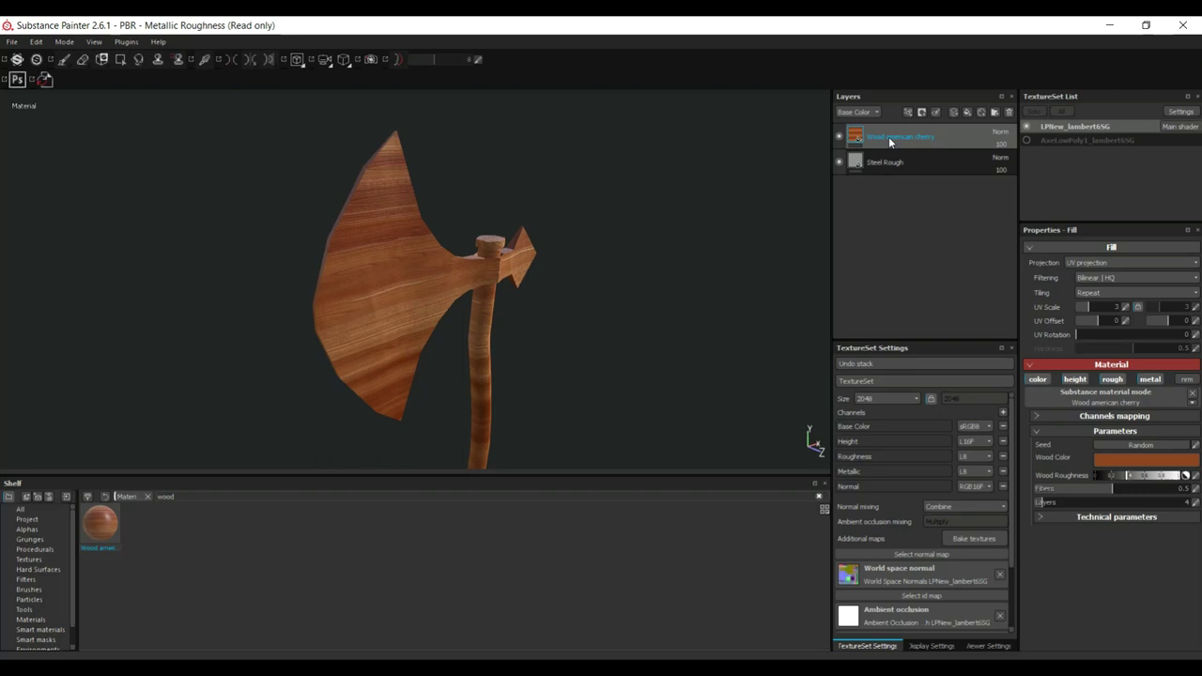
{"action": "right_click", "coordinate": [889, 136]}
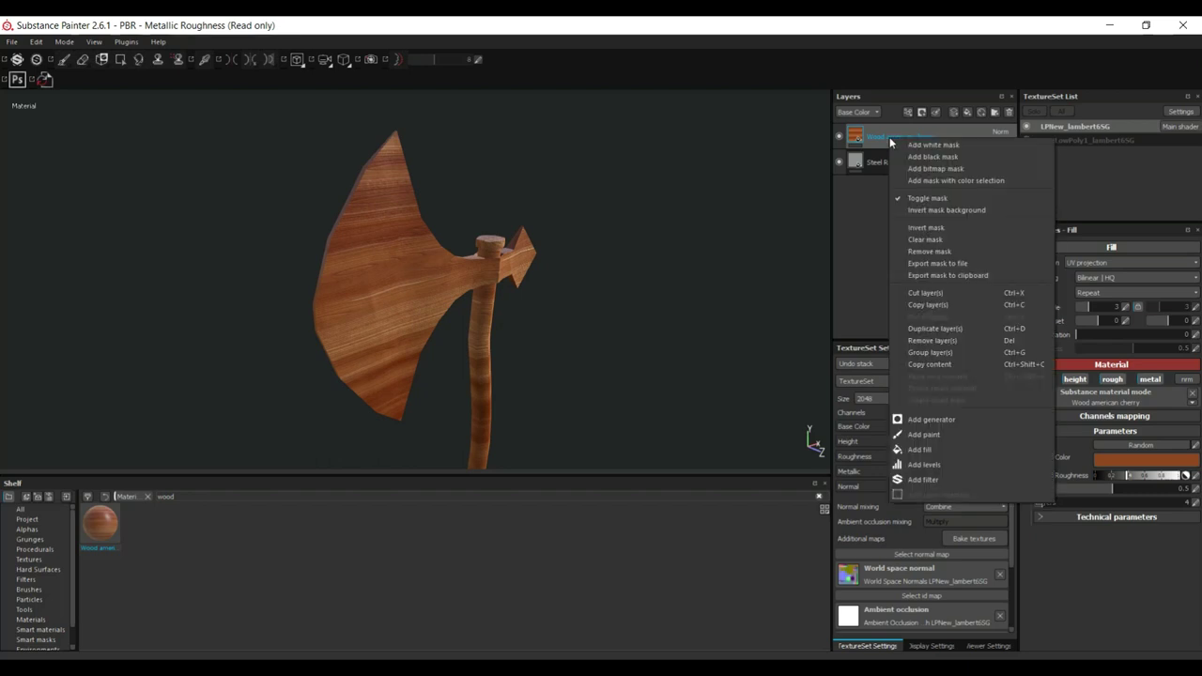
{"action": "left_click", "coordinate": [959, 156]}
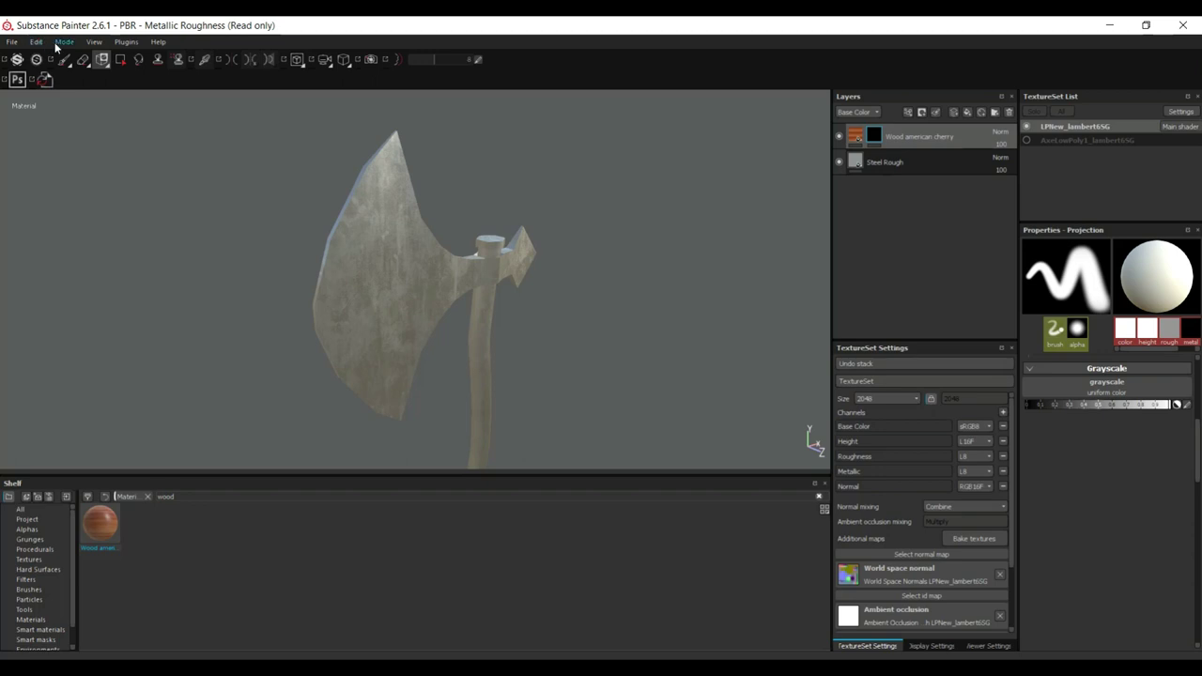
{"action": "left_click", "coordinate": [120, 60]}
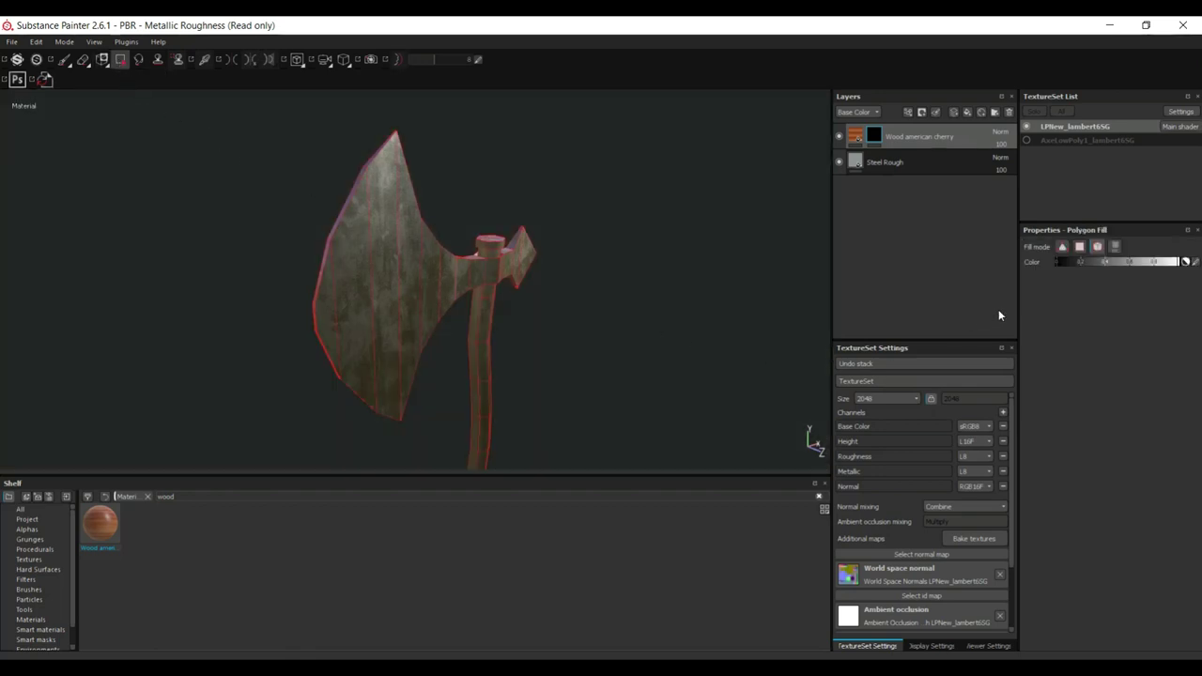
{"action": "left_click", "coordinate": [1098, 247]}
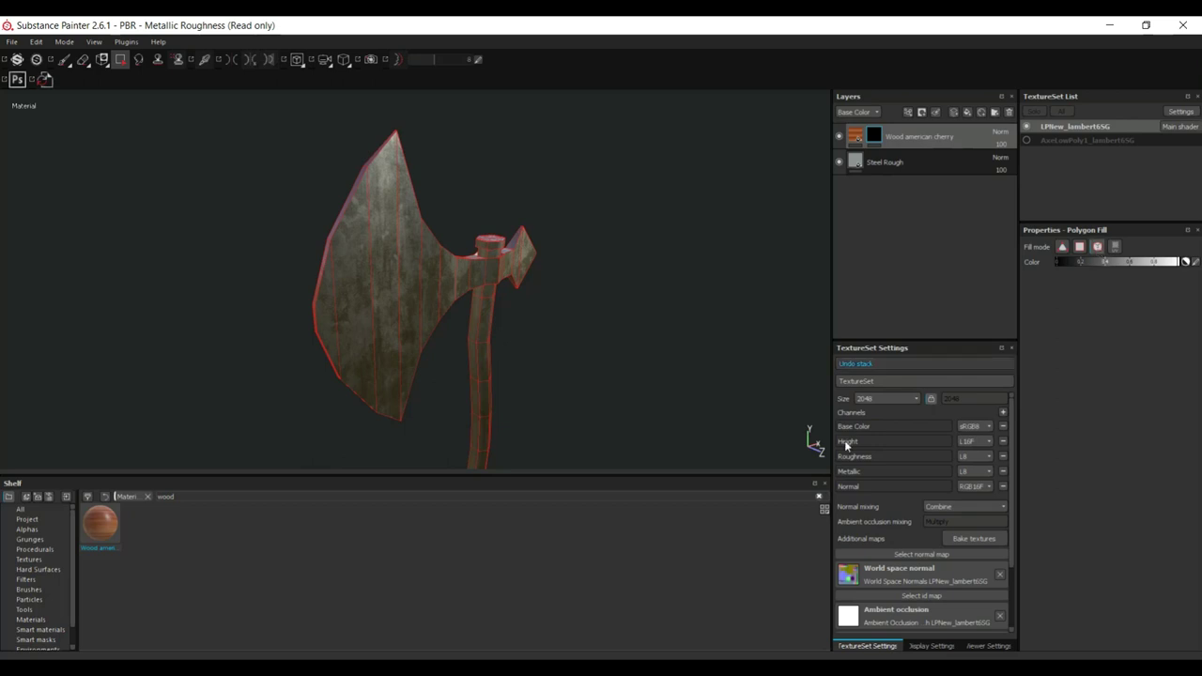
{"action": "left_click", "coordinate": [484, 402]}
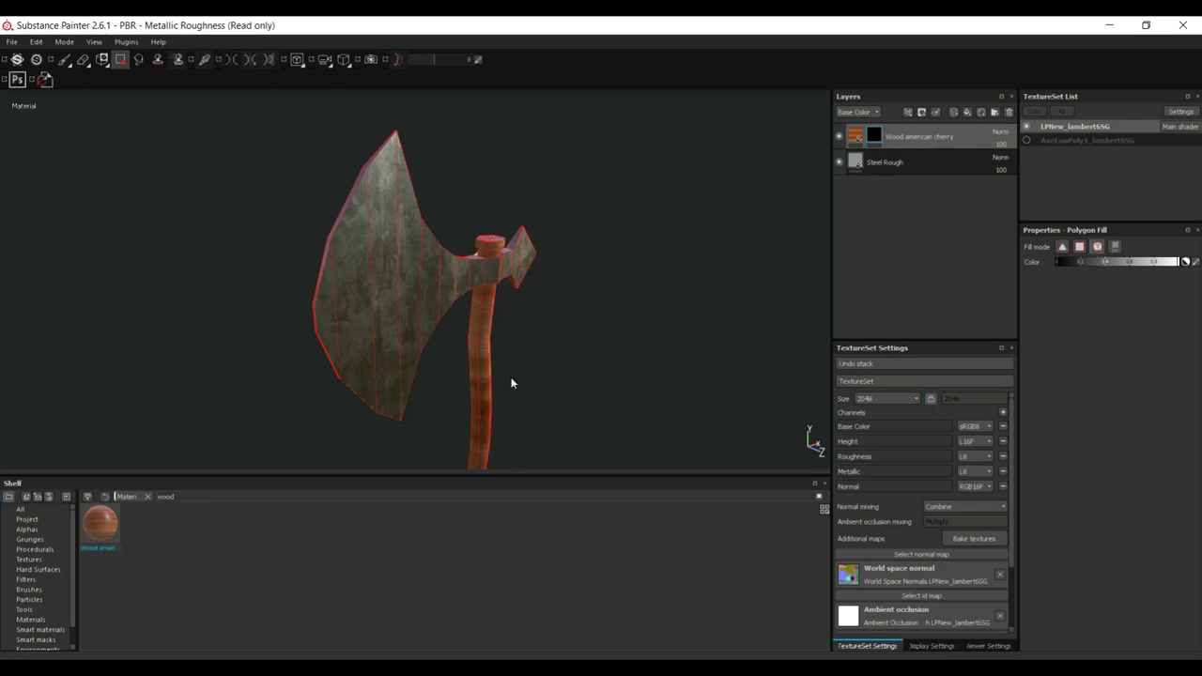
Step: Orbit the axe to confirm the blade stays steel, then select the wood fill
{"action": "middle_click_drag", "start_coordinate": [504, 401], "coordinate": [481, 260]}
{"action": "left_click_drag", "start_coordinate": [481, 261], "coordinate": [520, 310], "text": "alt"}
{"action": "middle_click_drag", "start_coordinate": [520, 309], "coordinate": [481, 369]}
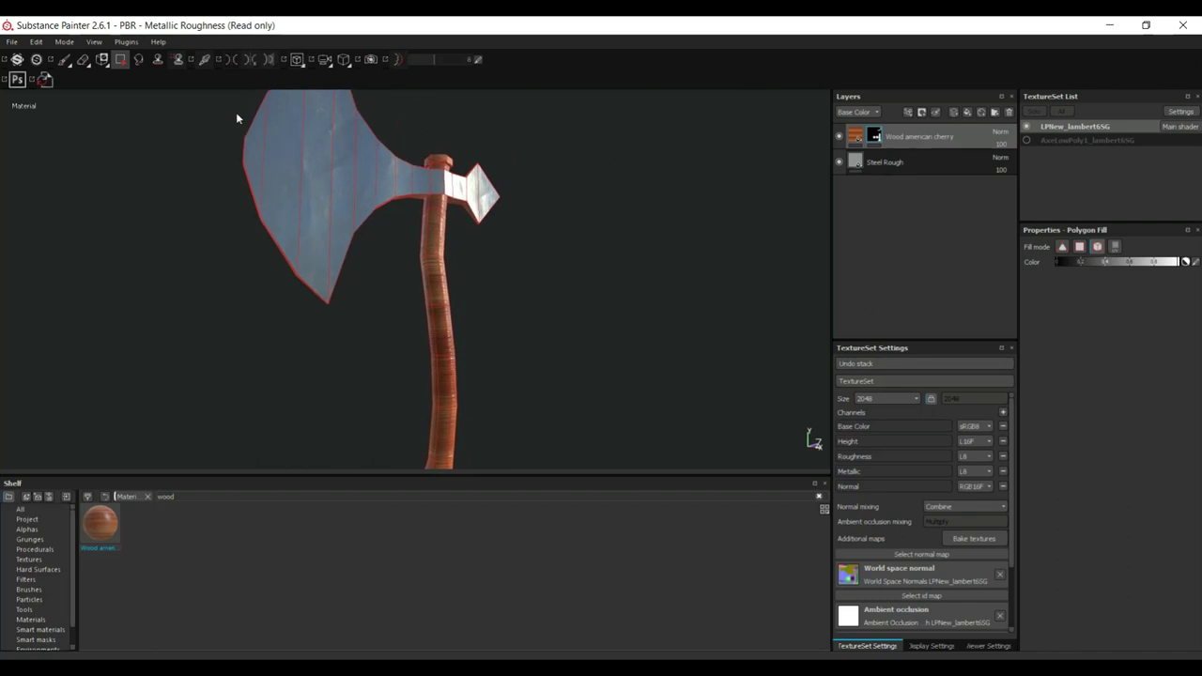
{"action": "left_click", "coordinate": [103, 62]}
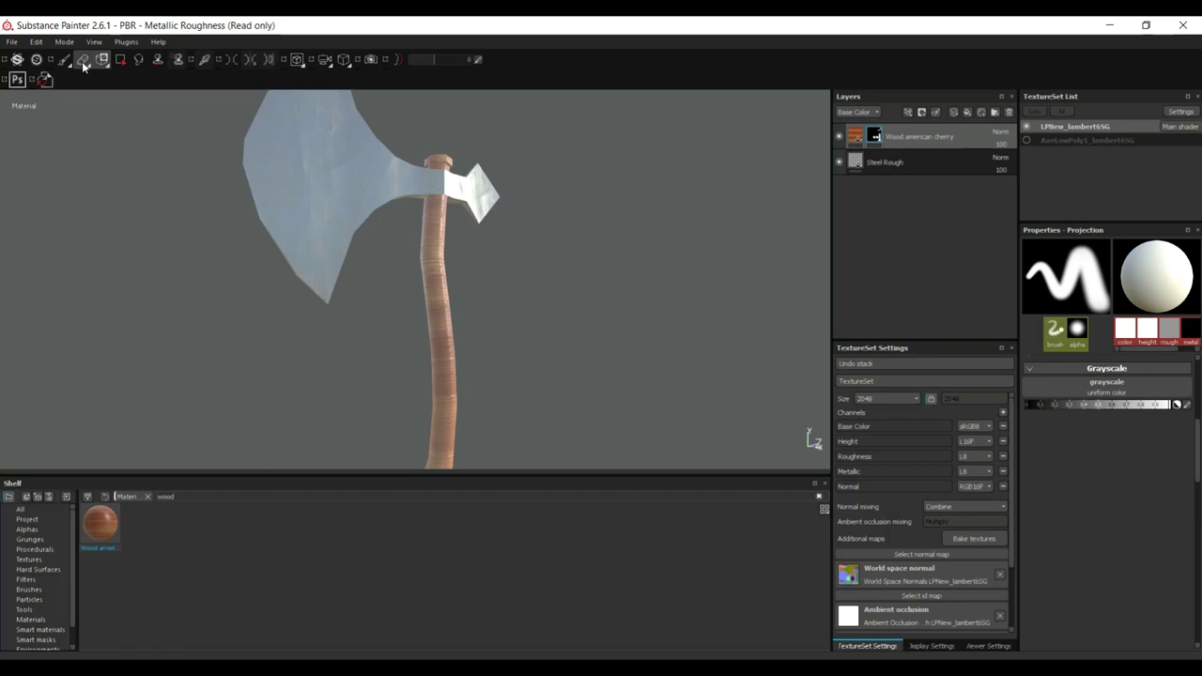
{"action": "left_click", "coordinate": [103, 62]}
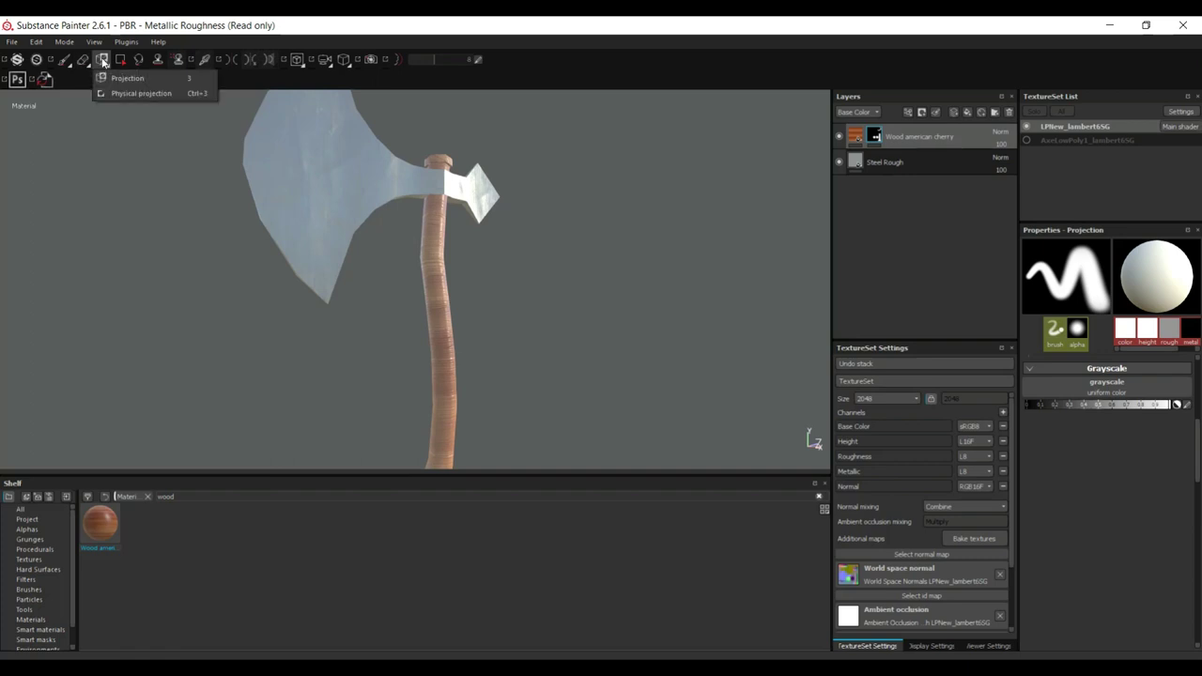
{"action": "left_click", "coordinate": [121, 62]}
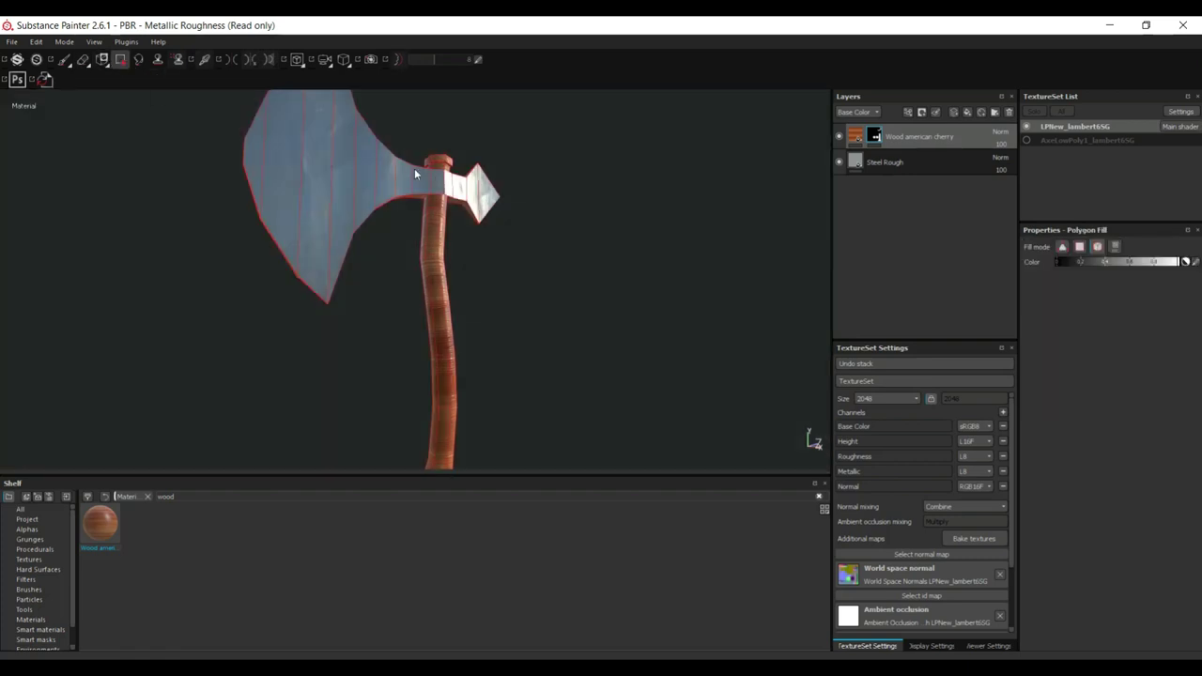
{"action": "scroll", "coordinate": [441, 192], "scroll_direction": "up", "scroll_amount": 2}
{"action": "left_click_drag", "start_coordinate": [523, 250], "coordinate": [529, 309], "text": "alt"}
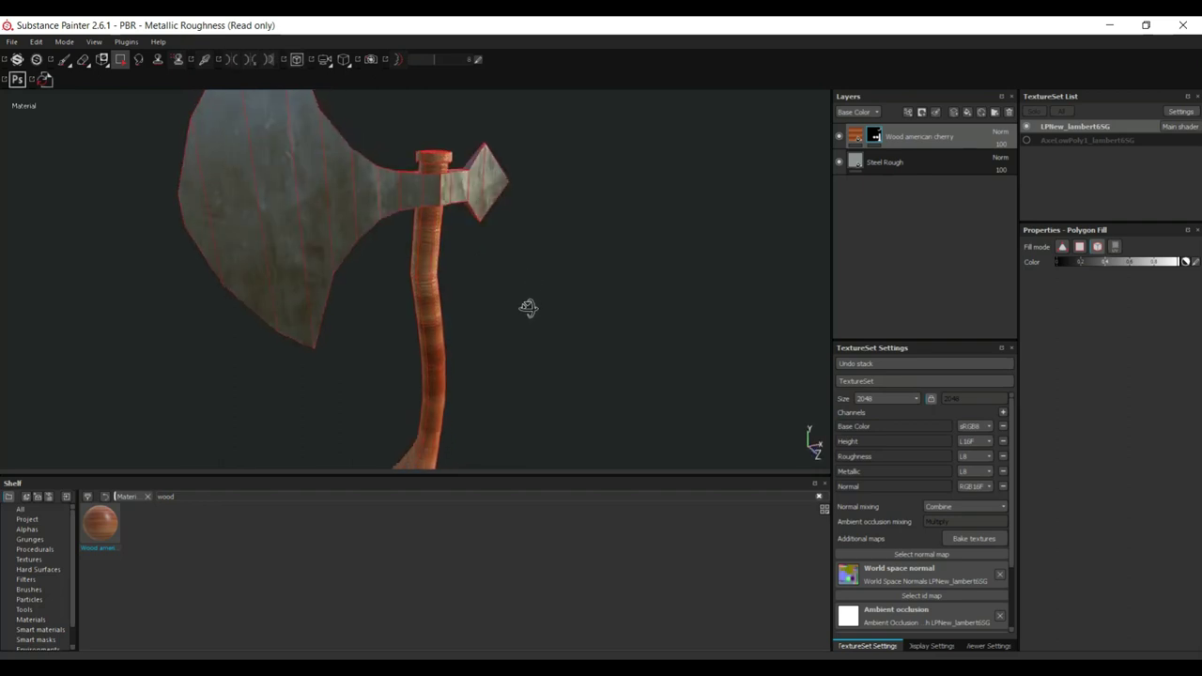
{"action": "left_click", "coordinate": [137, 61]}
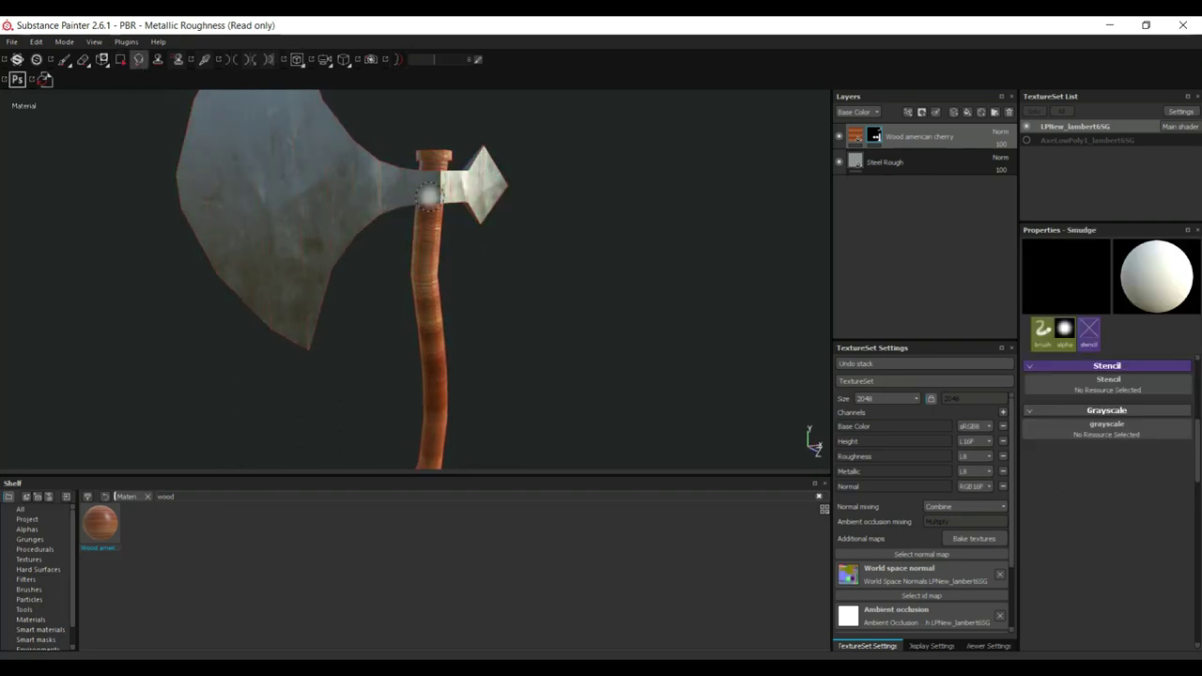
{"action": "mouse_move", "coordinate": [516, 263]}
{"action": "left_mouse_down", "text": "alt"}
{"action": "mouse_move", "coordinate": [516, 293]}
{"action": "mouse_move", "coordinate": [560, 288]}
{"action": "mouse_move", "coordinate": [573, 371]}
{"action": "left_mouse_up", "text": "alt"}
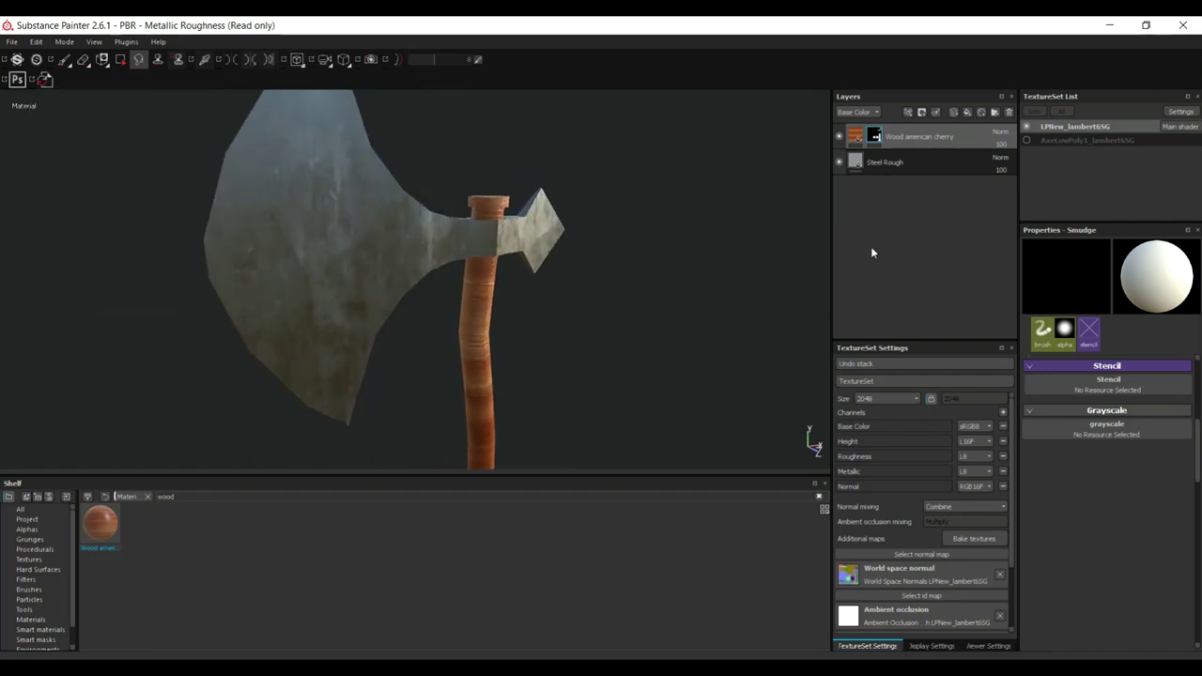
{"action": "left_click", "coordinate": [855, 137]}
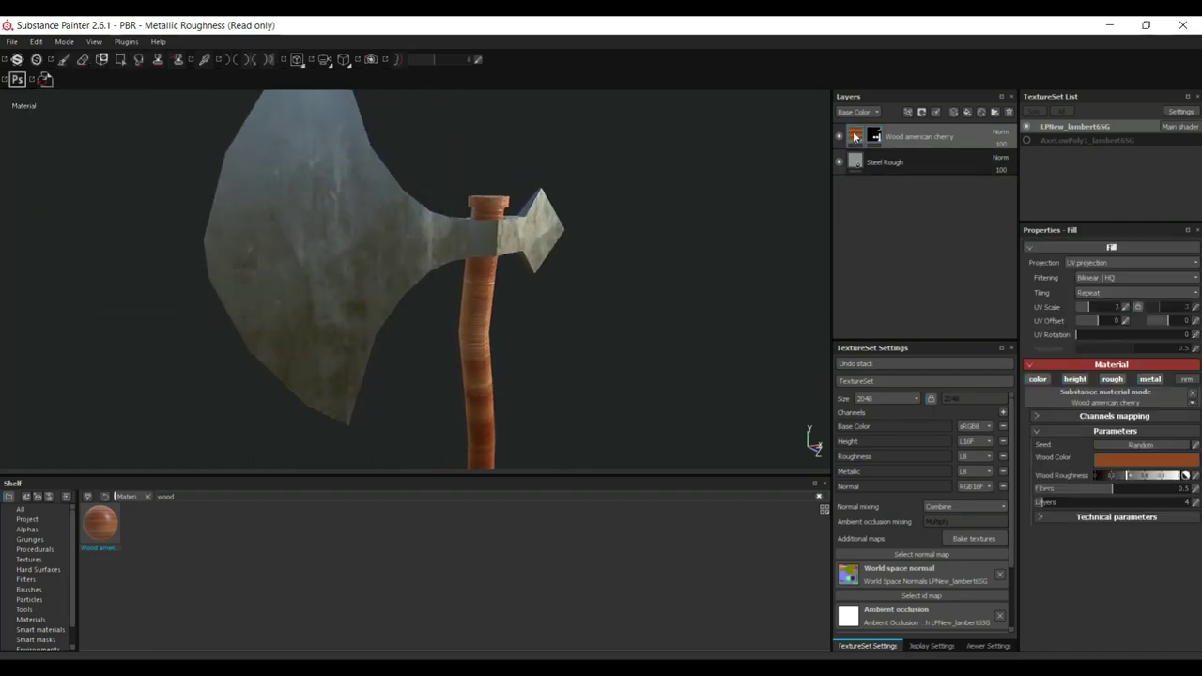
Step: Darken the Wood Color of the Wood american cherry fill to a deeper brown
{"action": "left_click", "coordinate": [1117, 464]}
{"action": "left_click_drag", "start_coordinate": [1095, 445], "coordinate": [1089, 504]}
{"action": "left_click_drag", "start_coordinate": [601, 343], "coordinate": [582, 245], "text": "alt"}
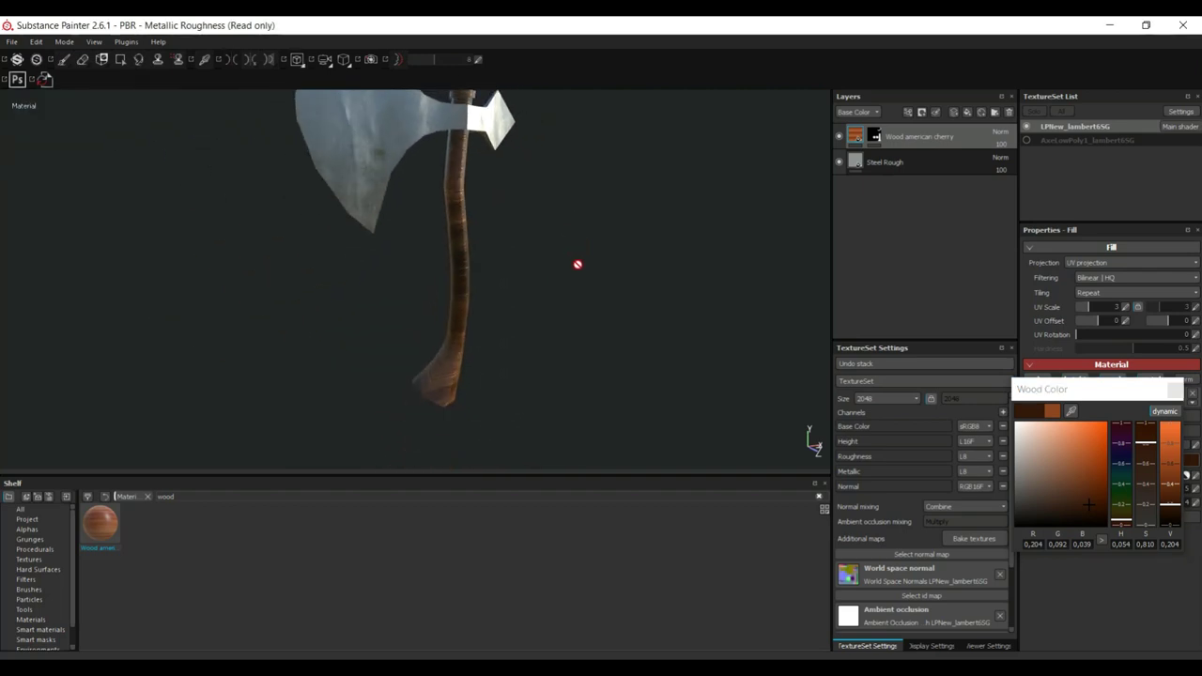
{"action": "left_click_drag", "start_coordinate": [578, 264], "coordinate": [560, 342], "text": "alt"}
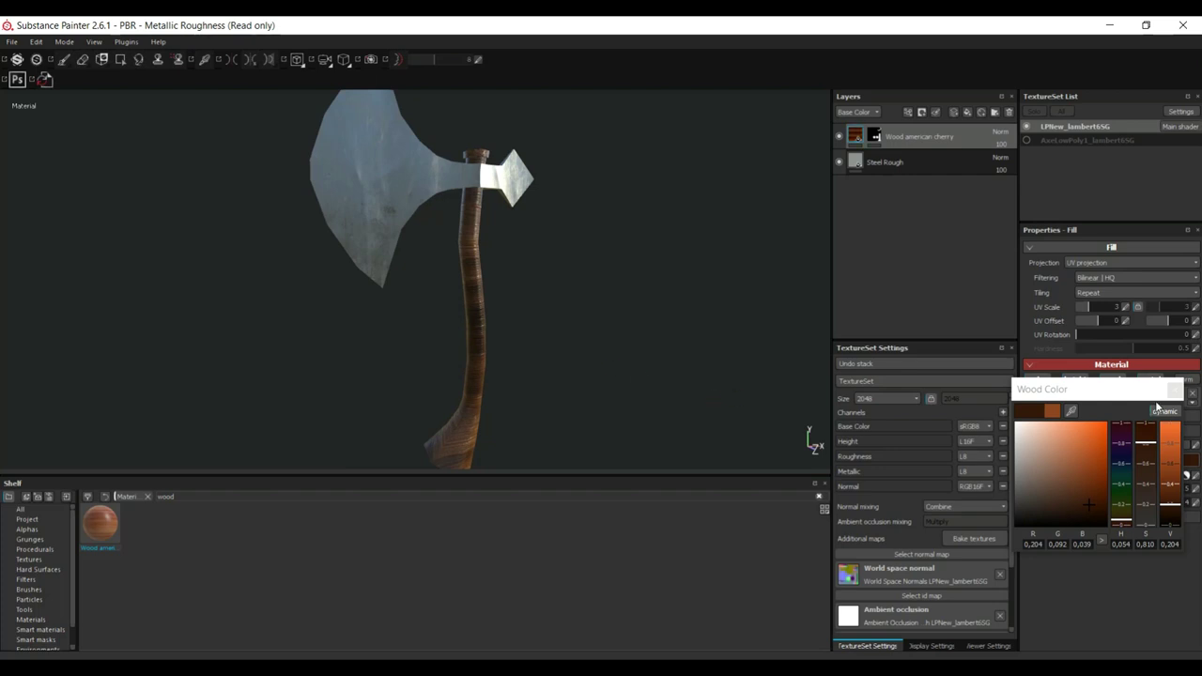
{"action": "left_click", "coordinate": [1174, 390]}
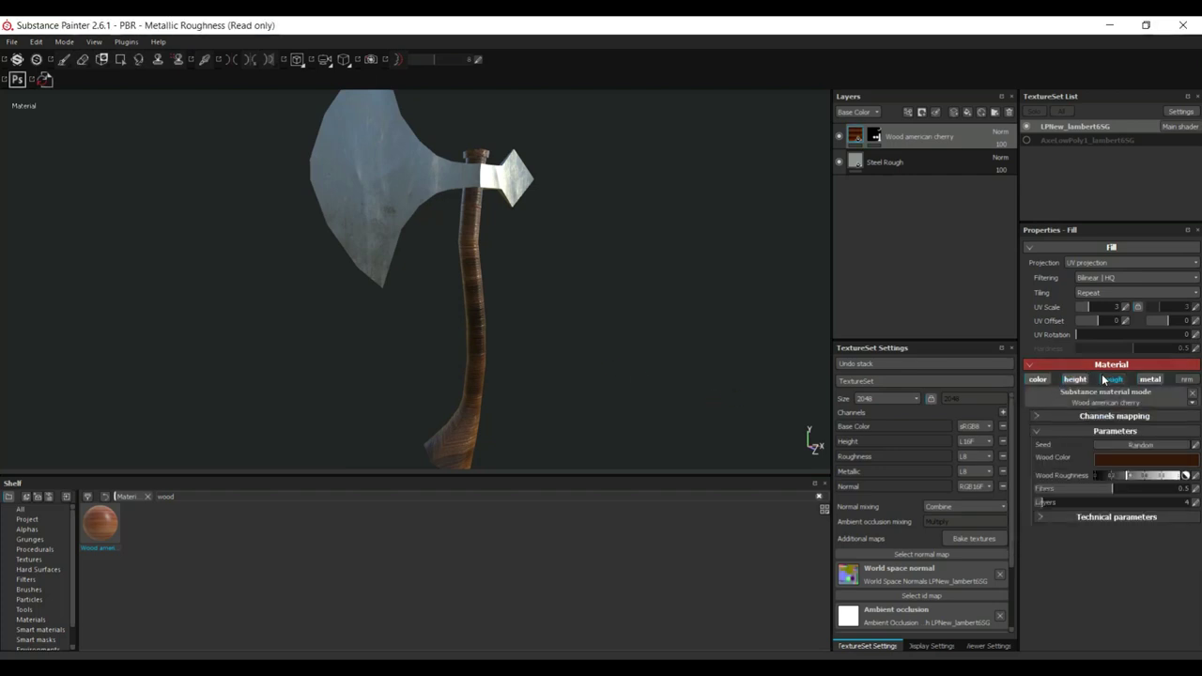
Step: Set the wood fill's UV Rotation to 61.66 so the grain runs along the handle
{"action": "left_click_drag", "start_coordinate": [1077, 334], "coordinate": [1095, 342]}
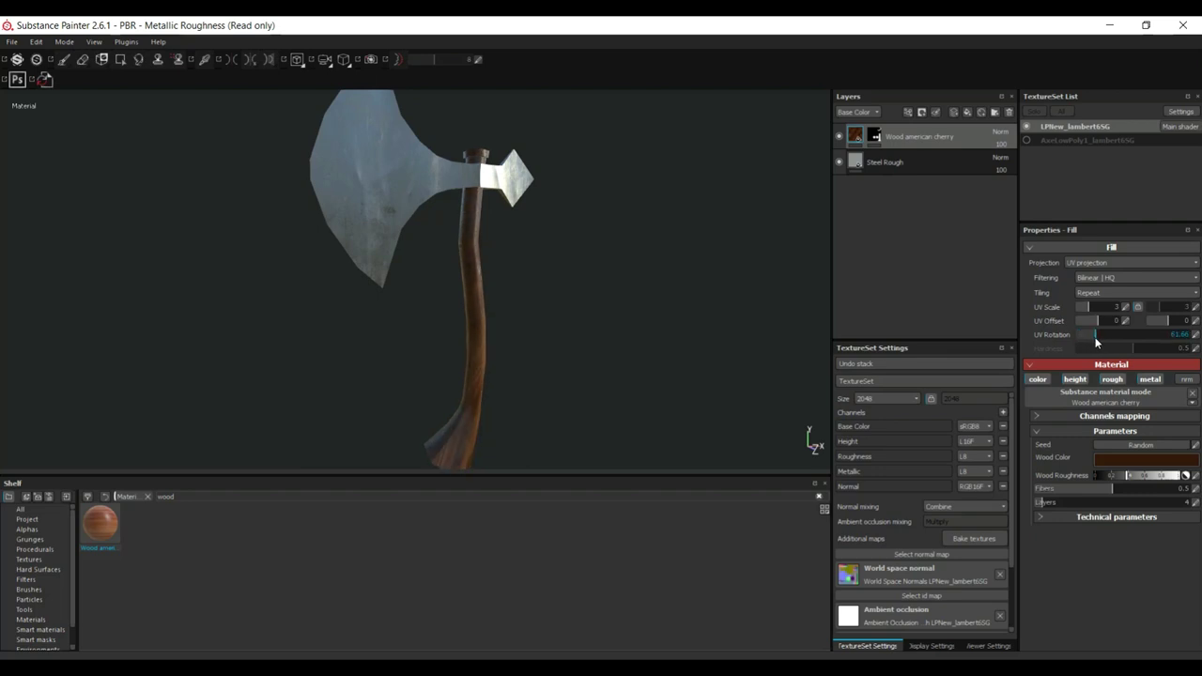
{"action": "scroll", "coordinate": [611, 317], "scroll_direction": "up", "scroll_amount": 2}
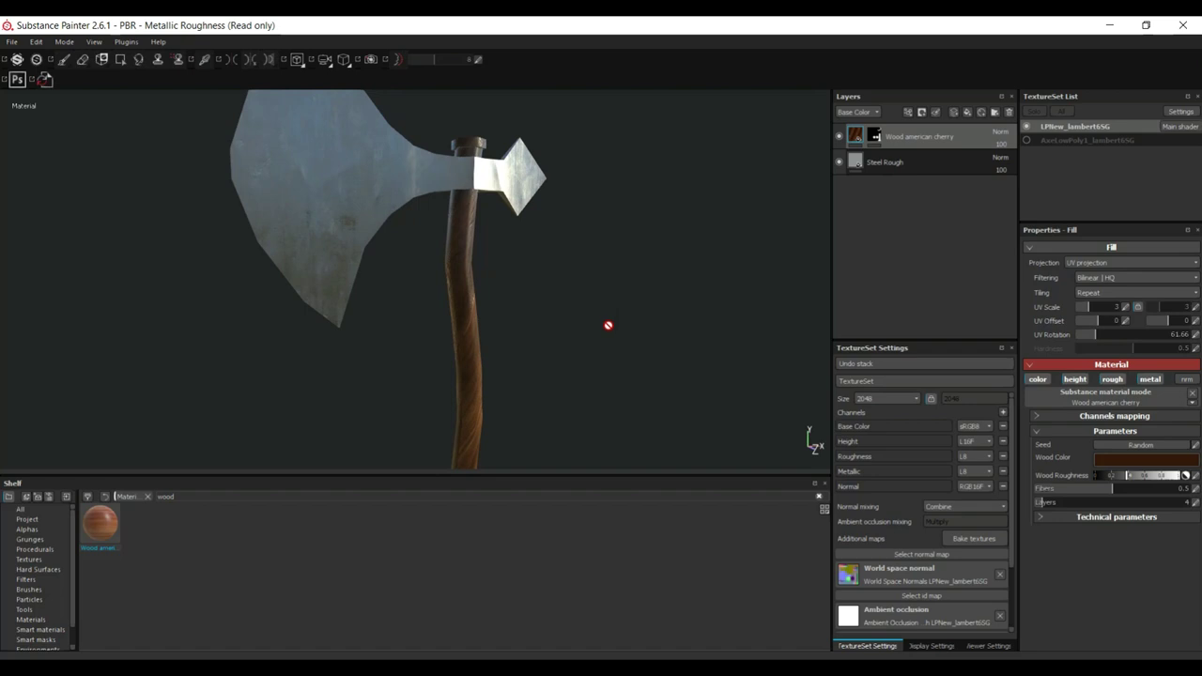
{"action": "left_click_drag", "start_coordinate": [608, 325], "coordinate": [551, 316], "text": "alt"}
{"action": "mouse_move", "coordinate": [550, 316]}
{"action": "middle_mouse_down", "text": "alt"}
{"action": "mouse_move", "coordinate": [548, 330]}
{"action": "mouse_move", "coordinate": [524, 206]}
{"action": "mouse_move", "coordinate": [540, 330]}
{"action": "middle_mouse_up", "text": "alt"}
{"action": "mouse_move", "coordinate": [539, 330]}
{"action": "left_mouse_down", "text": "alt"}
{"action": "mouse_move", "coordinate": [537, 384]}
{"action": "mouse_move", "coordinate": [608, 332]}
{"action": "mouse_move", "coordinate": [658, 336]}
{"action": "mouse_move", "coordinate": [605, 369]}
{"action": "left_mouse_up", "text": "alt"}
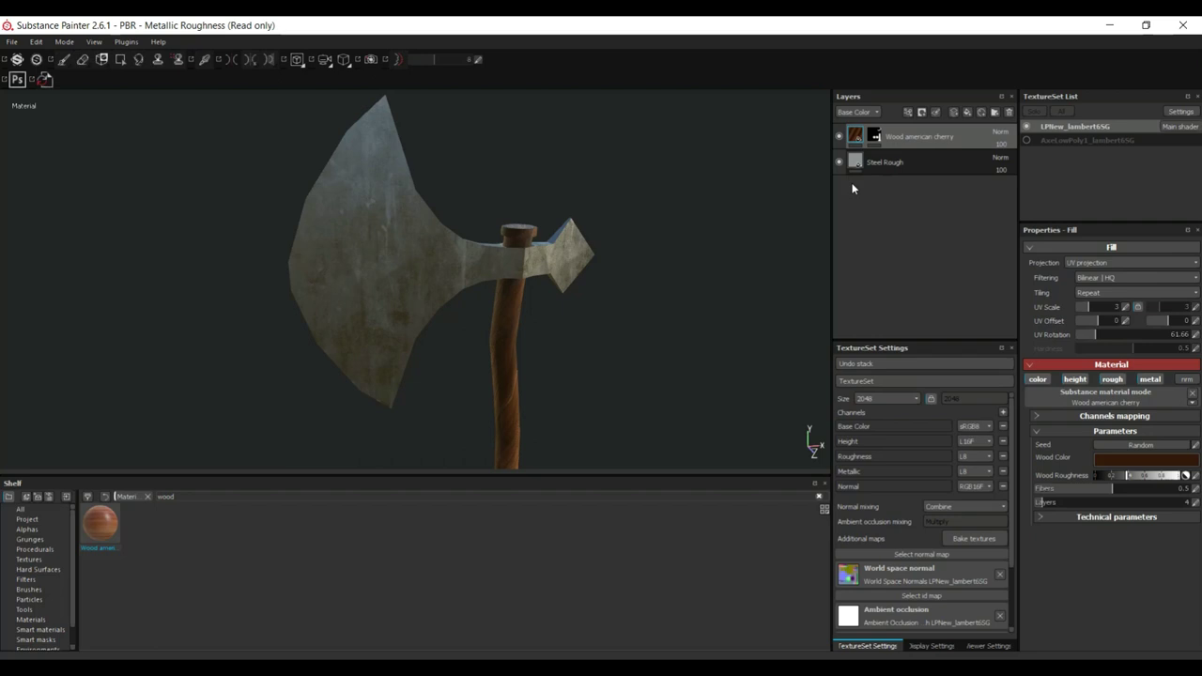
{"action": "left_click", "coordinate": [872, 165]}
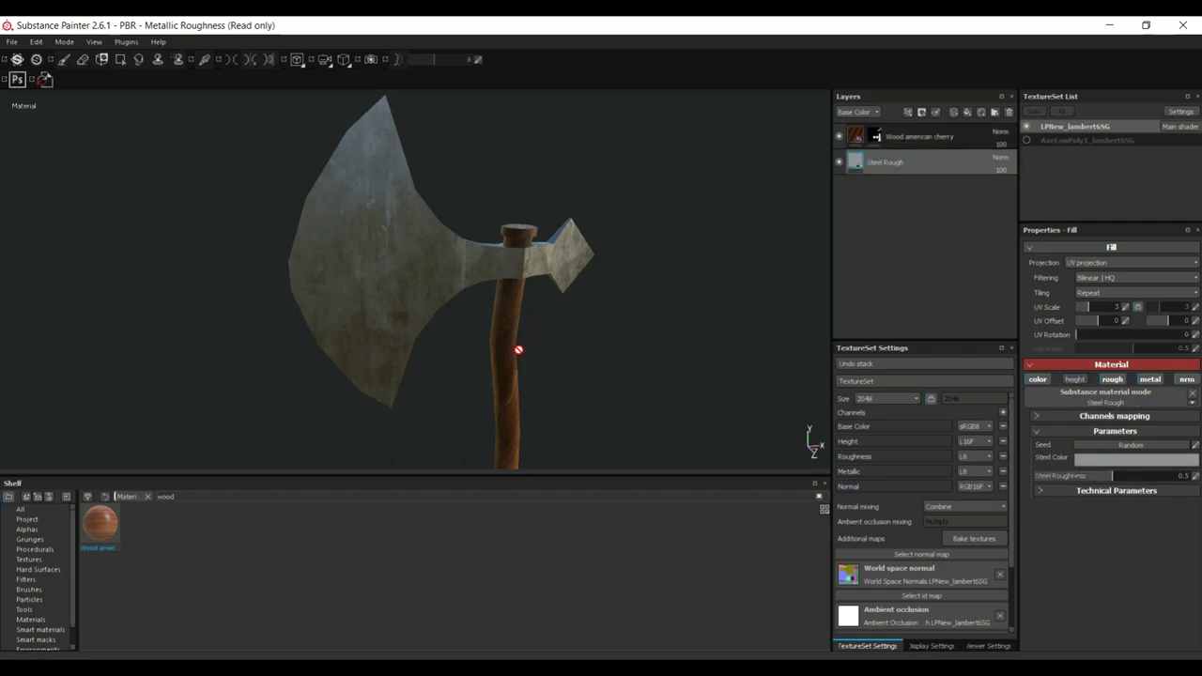
Step: Add a new paint layer above Steel Rough with an enlarged Dirt 03 grunge brush
{"action": "left_click_drag", "start_coordinate": [518, 350], "coordinate": [549, 349], "text": "alt"}
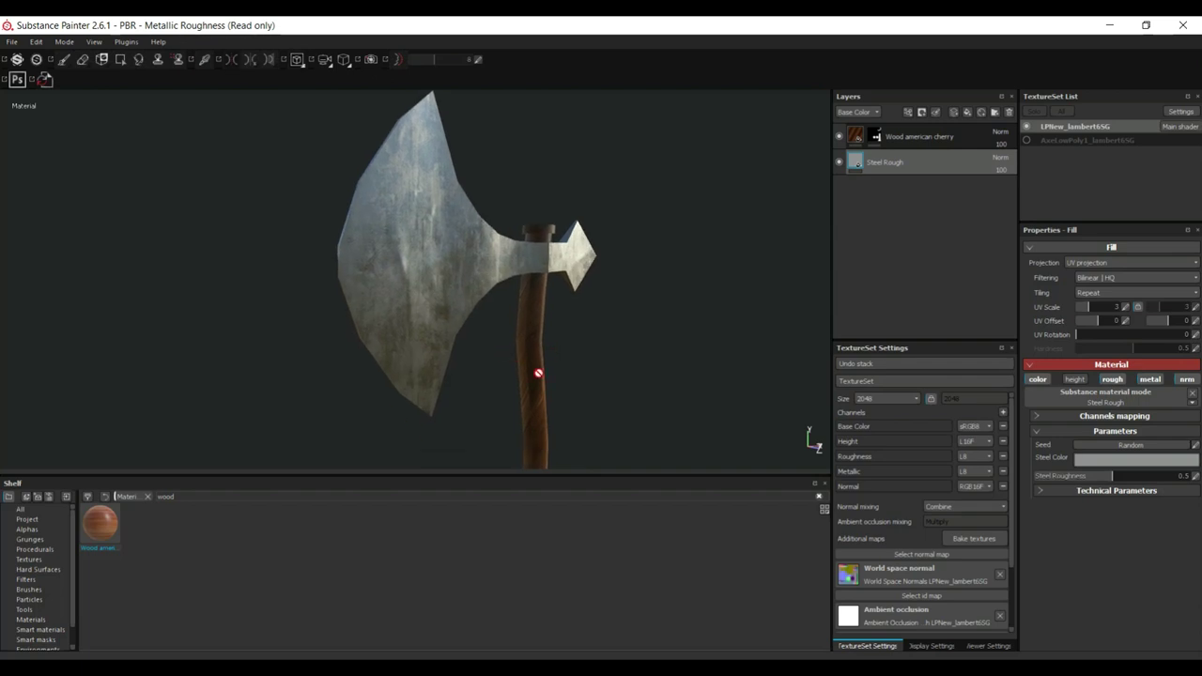
{"action": "left_click", "coordinate": [951, 114]}
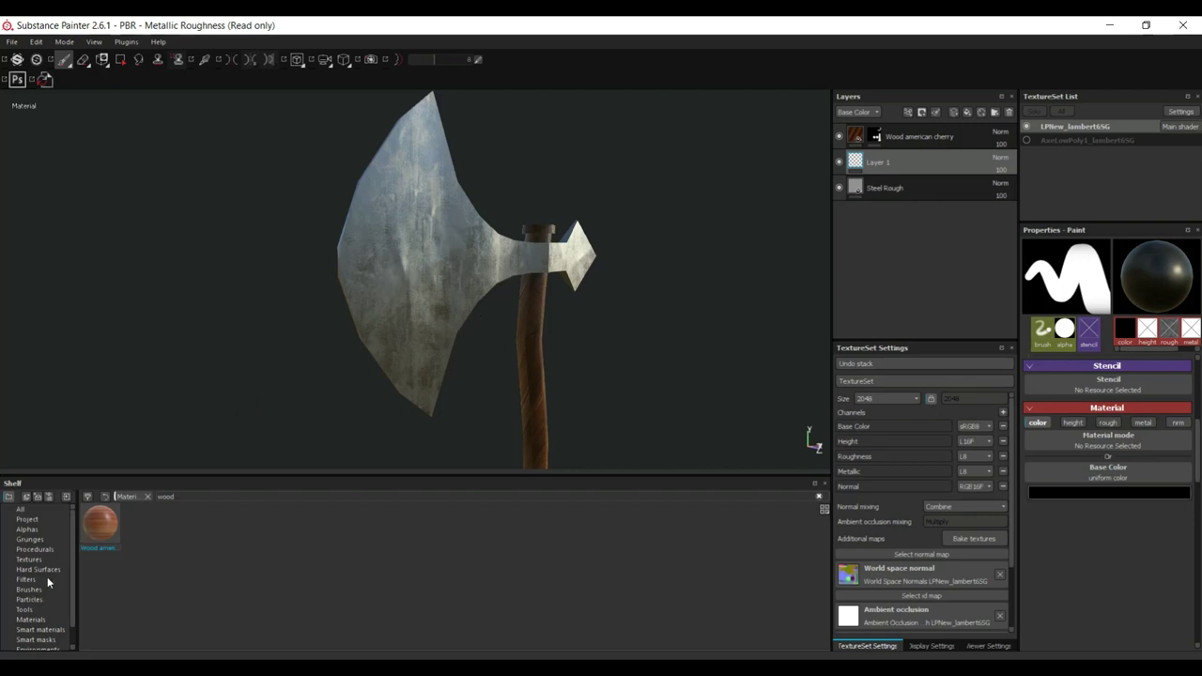
{"action": "left_click", "coordinate": [30, 540]}
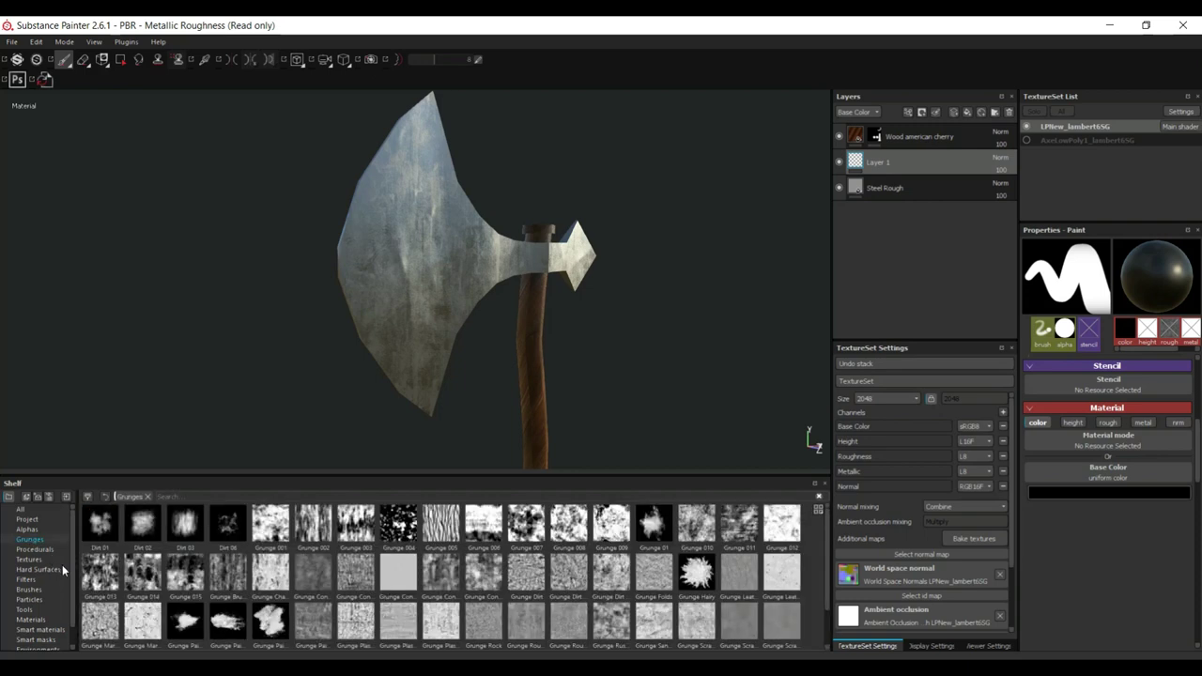
{"action": "left_click", "coordinate": [188, 535]}
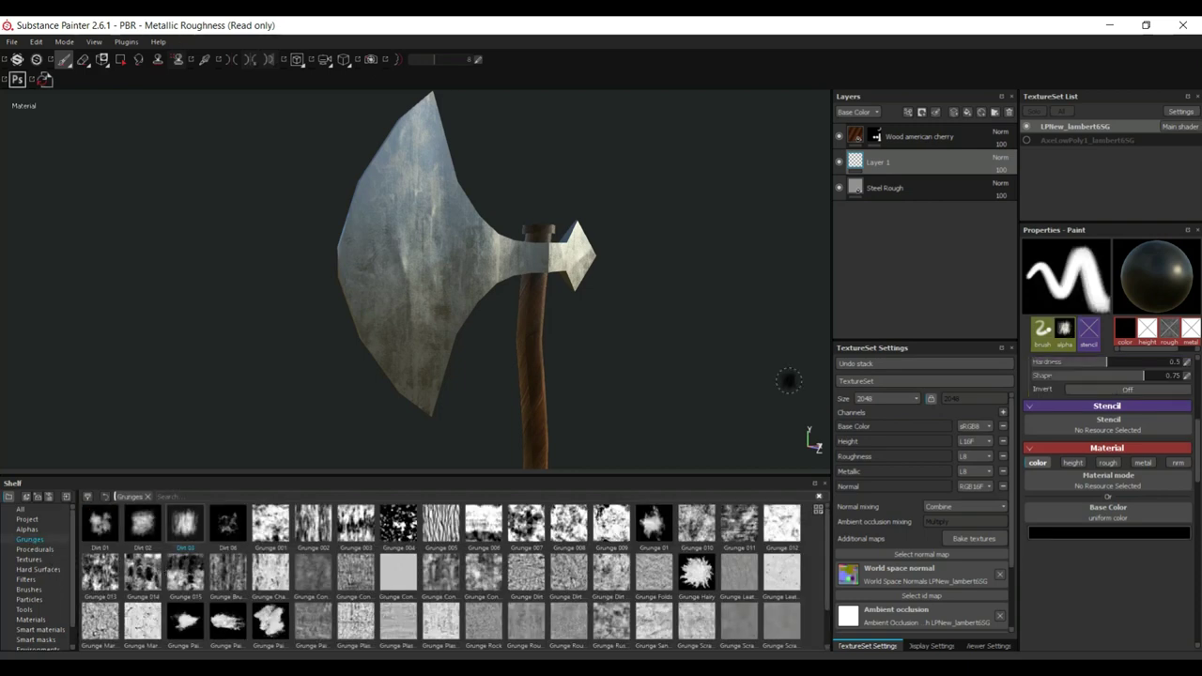
{"action": "scroll", "coordinate": [1071, 443], "scroll_direction": "up", "scroll_amount": 5}
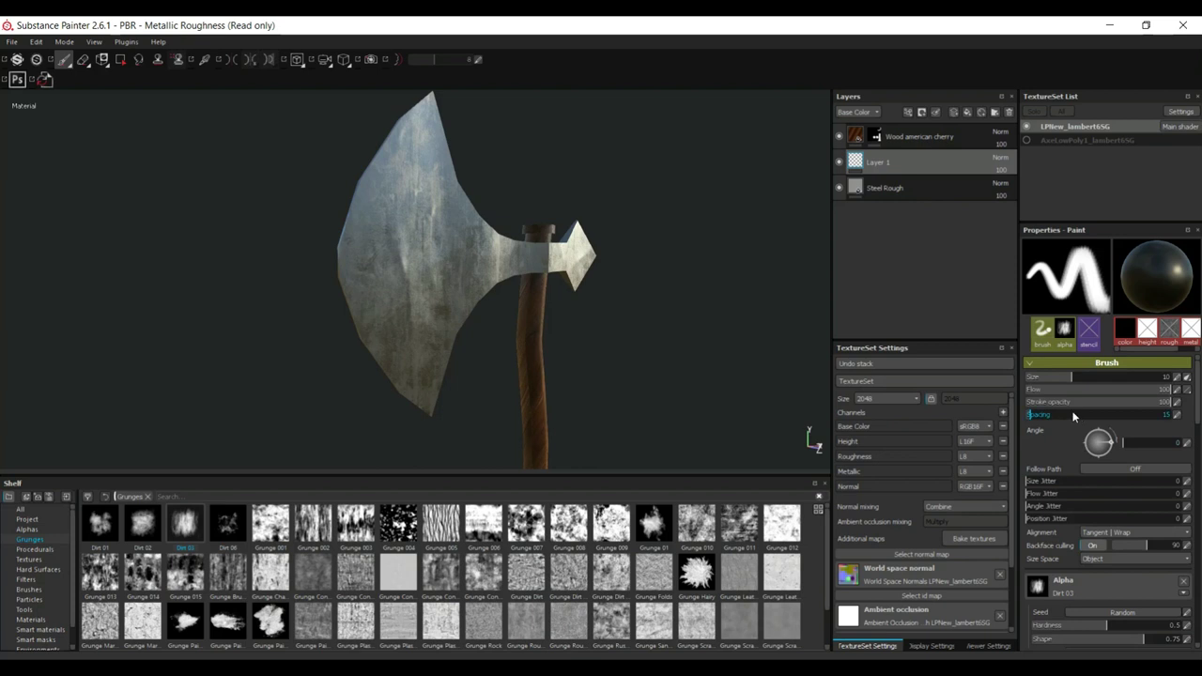
{"action": "mouse_move", "coordinate": [1071, 377]}
{"action": "left_mouse_down"}
{"action": "mouse_move", "coordinate": [1135, 377]}
{"action": "mouse_move", "coordinate": [1147, 391]}
{"action": "mouse_move", "coordinate": [1054, 394]}
{"action": "left_mouse_up"}
Step: Paint dark Dirt 03 grunge on the lower blade and inspect the axe from several angles
{"action": "mouse_move", "coordinate": [550, 347]}
{"action": "left_mouse_down"}
{"action": "mouse_move", "coordinate": [367, 247]}
{"action": "mouse_move", "coordinate": [376, 362]}
{"action": "left_mouse_up"}
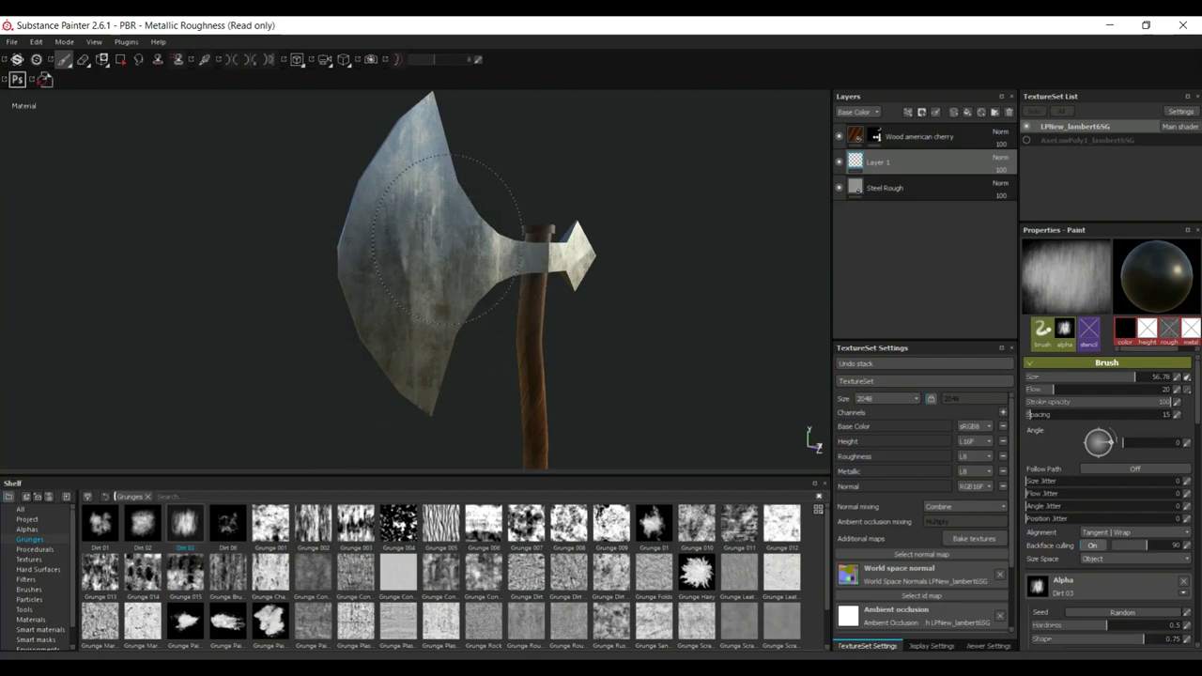
{"action": "left_click_drag", "start_coordinate": [585, 324], "coordinate": [409, 293], "text": "alt"}
{"action": "scroll", "coordinate": [409, 294], "scroll_direction": "up", "scroll_amount": 3}
{"action": "scroll", "coordinate": [644, 309], "scroll_direction": "down", "scroll_amount": 3}
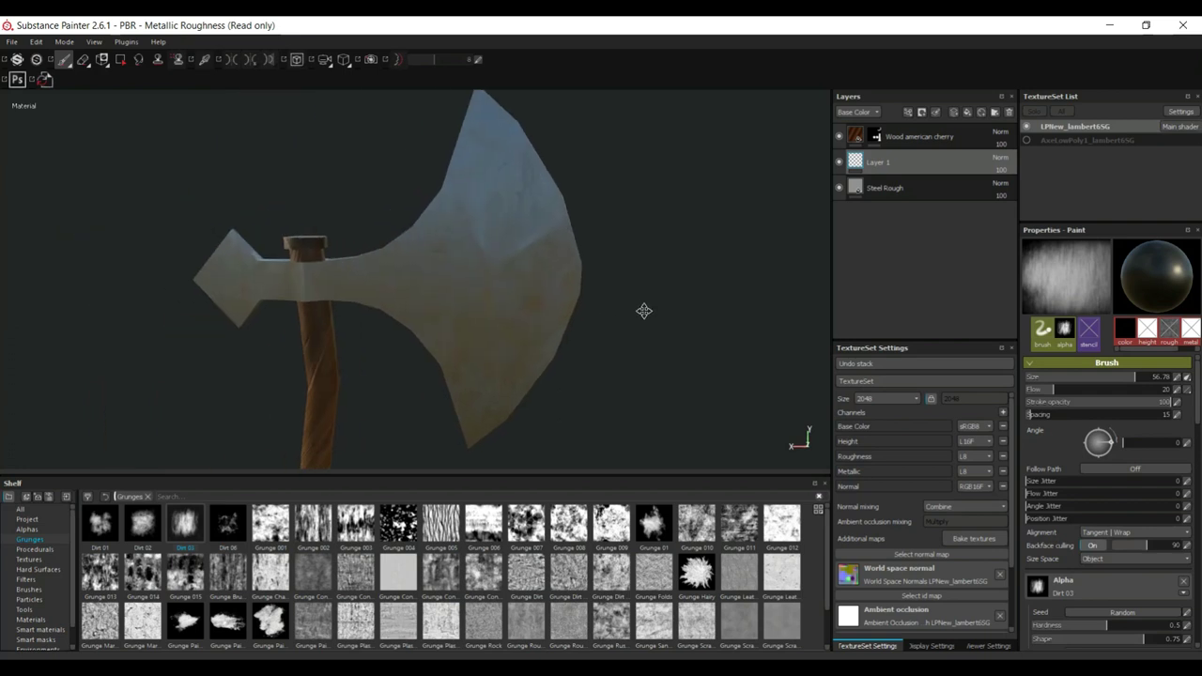
{"action": "left_click_drag", "start_coordinate": [644, 309], "coordinate": [639, 254], "text": "alt"}
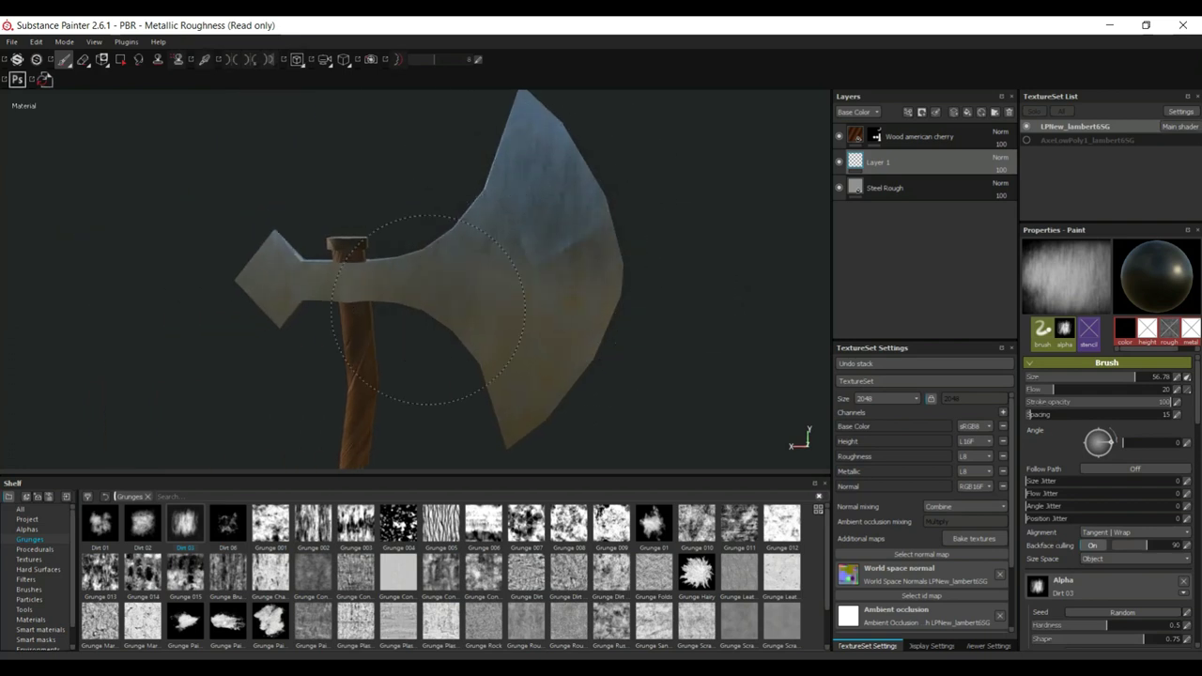
{"action": "scroll", "coordinate": [246, 387], "scroll_direction": "up", "scroll_amount": 5}
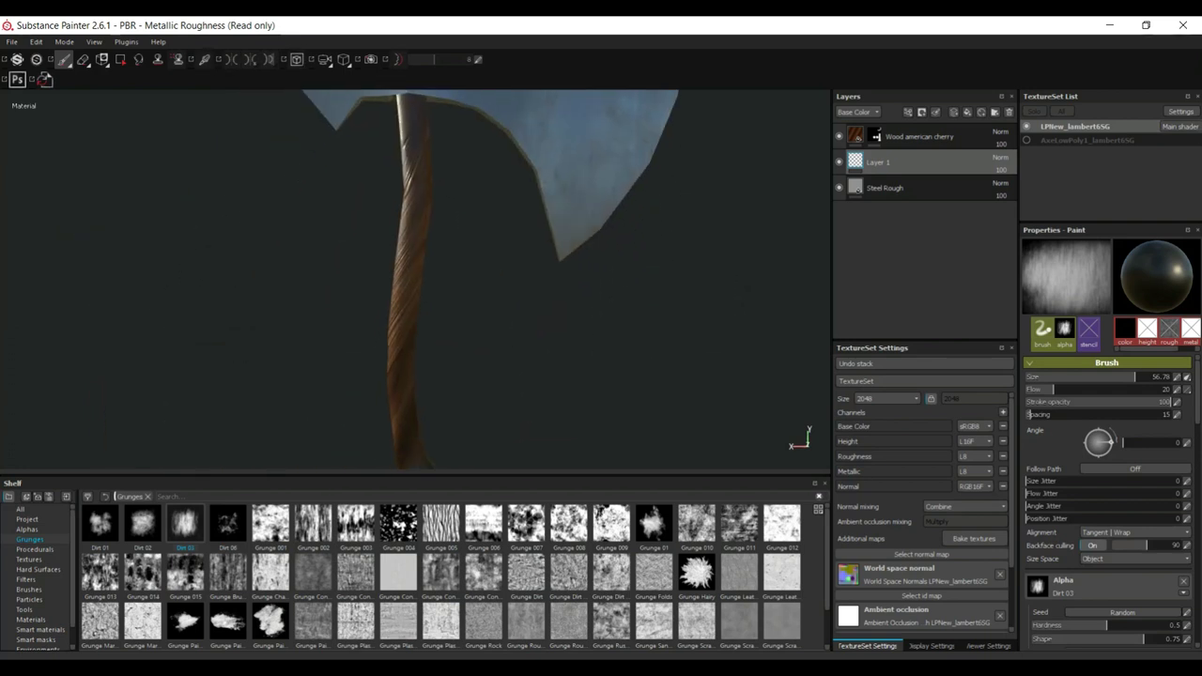
{"action": "mouse_move", "coordinate": [408, 422]}
{"action": "left_mouse_down", "text": "alt"}
{"action": "mouse_move", "coordinate": [365, 268]}
{"action": "mouse_move", "coordinate": [368, 313]}
{"action": "left_mouse_up", "text": "alt"}
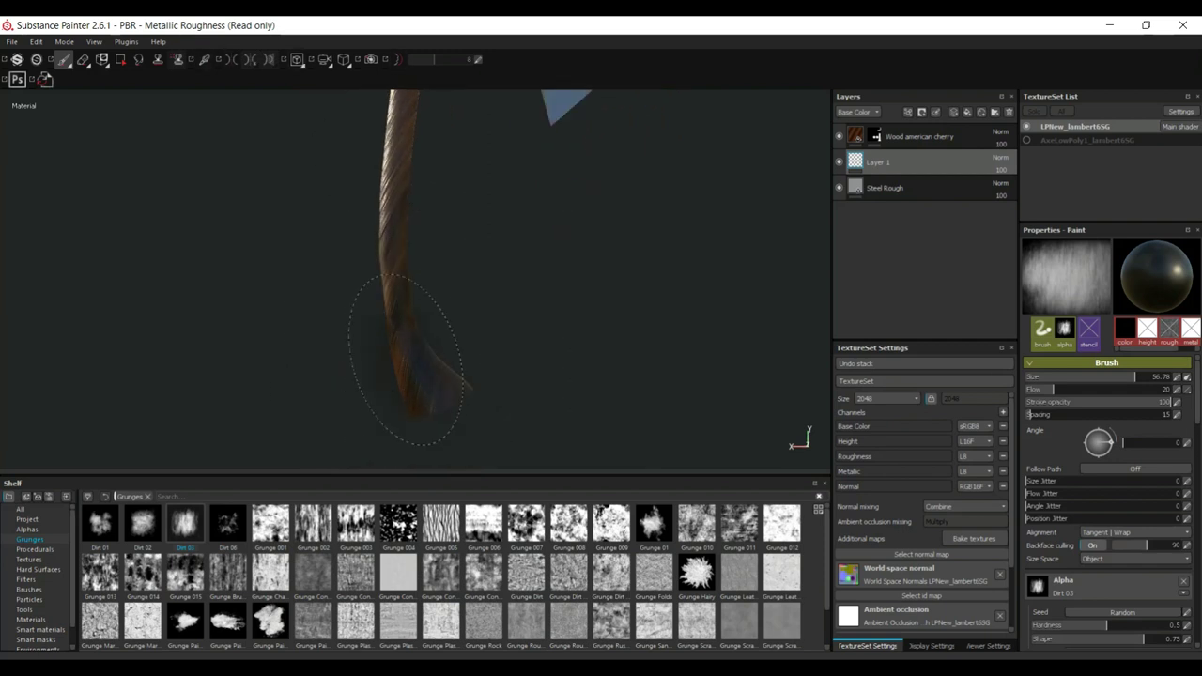
{"action": "left_click_drag", "start_coordinate": [285, 383], "coordinate": [442, 322], "text": "alt"}
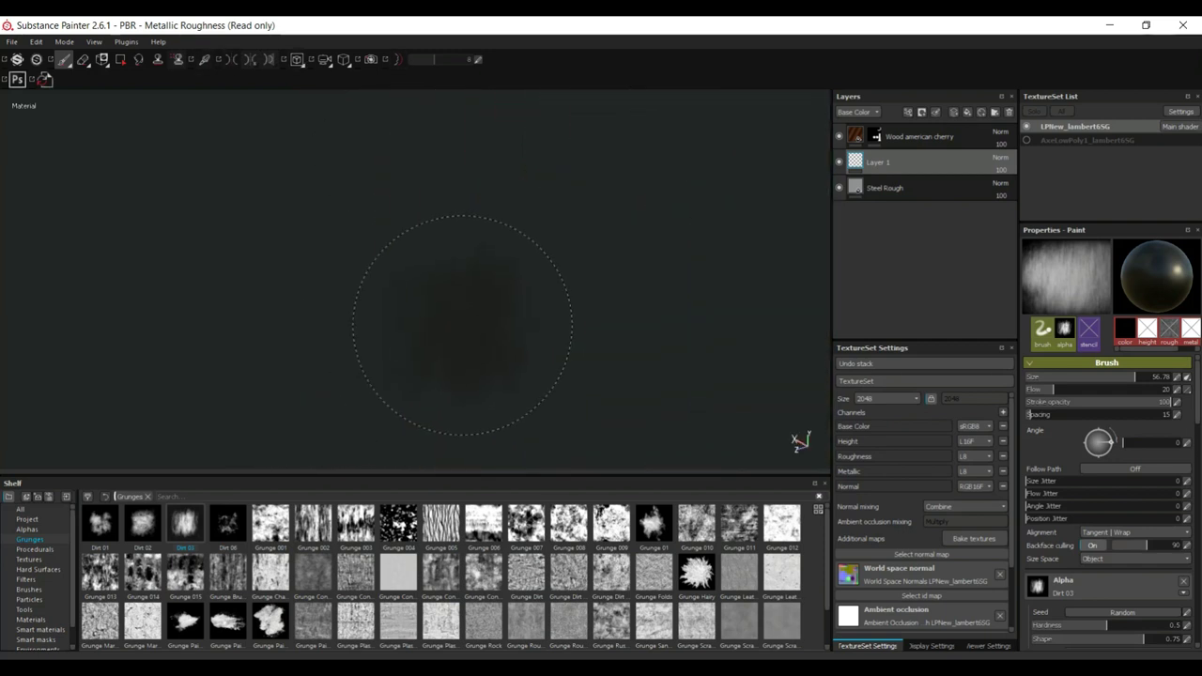
{"action": "middle_click_drag", "start_coordinate": [442, 322], "coordinate": [348, 330], "text": "alt"}
{"action": "mouse_move", "coordinate": [348, 330]}
{"action": "left_mouse_down", "text": "alt"}
{"action": "mouse_move", "coordinate": [343, 351]}
{"action": "mouse_move", "coordinate": [355, 340]}
{"action": "left_mouse_up", "text": "alt"}
{"action": "scroll", "coordinate": [344, 352], "scroll_direction": "up", "scroll_amount": 4}
{"action": "scroll", "coordinate": [346, 345], "scroll_direction": "down", "scroll_amount": 6}
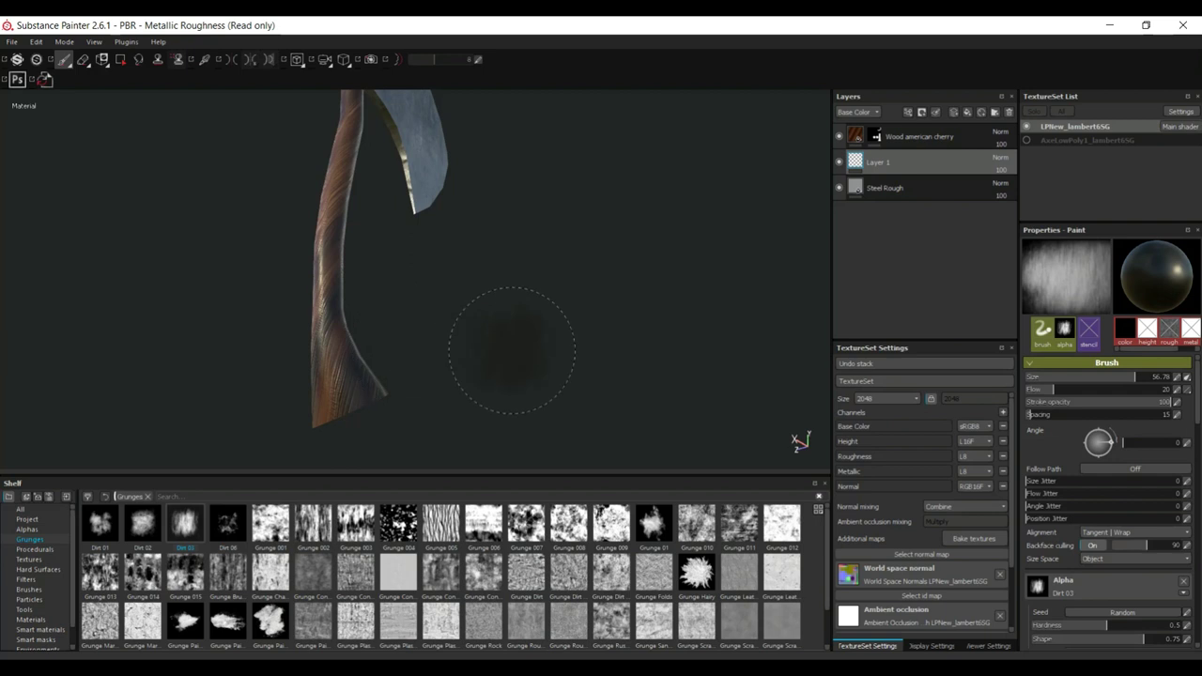
{"action": "left_click_drag", "start_coordinate": [510, 342], "coordinate": [601, 339], "text": "alt"}
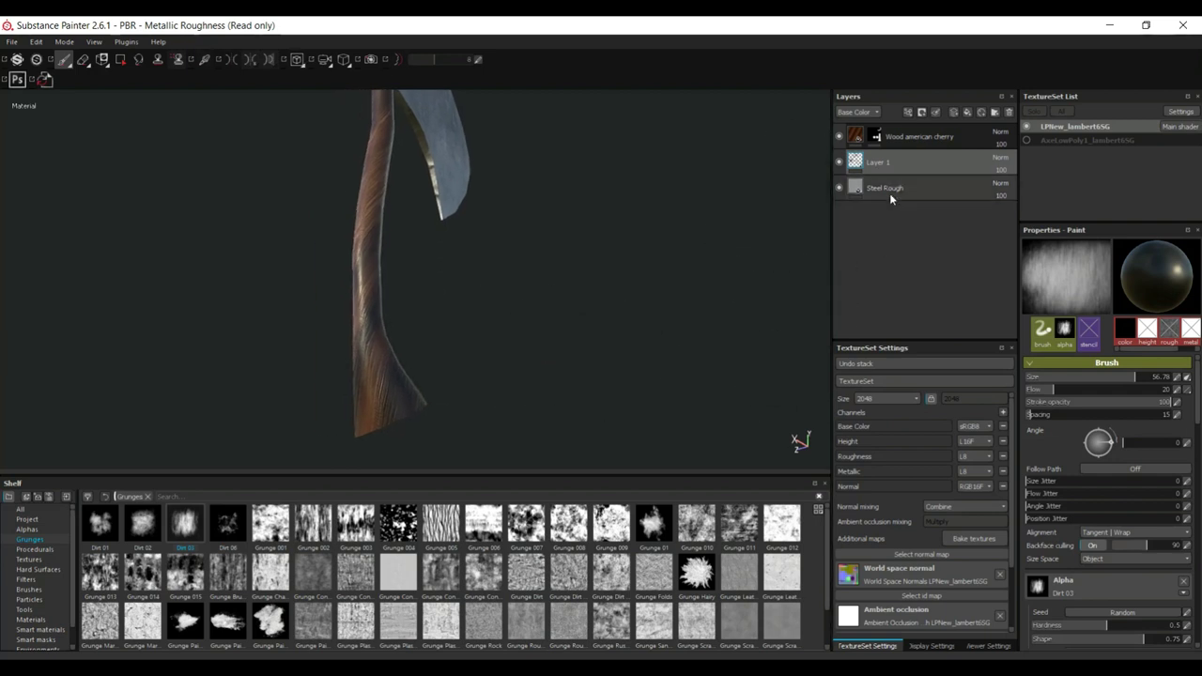
Step: Stack the layers as Layer 1 on top, Wood american cherry next, Steel Rough at the bottom
{"action": "double_click", "coordinate": [907, 163]}
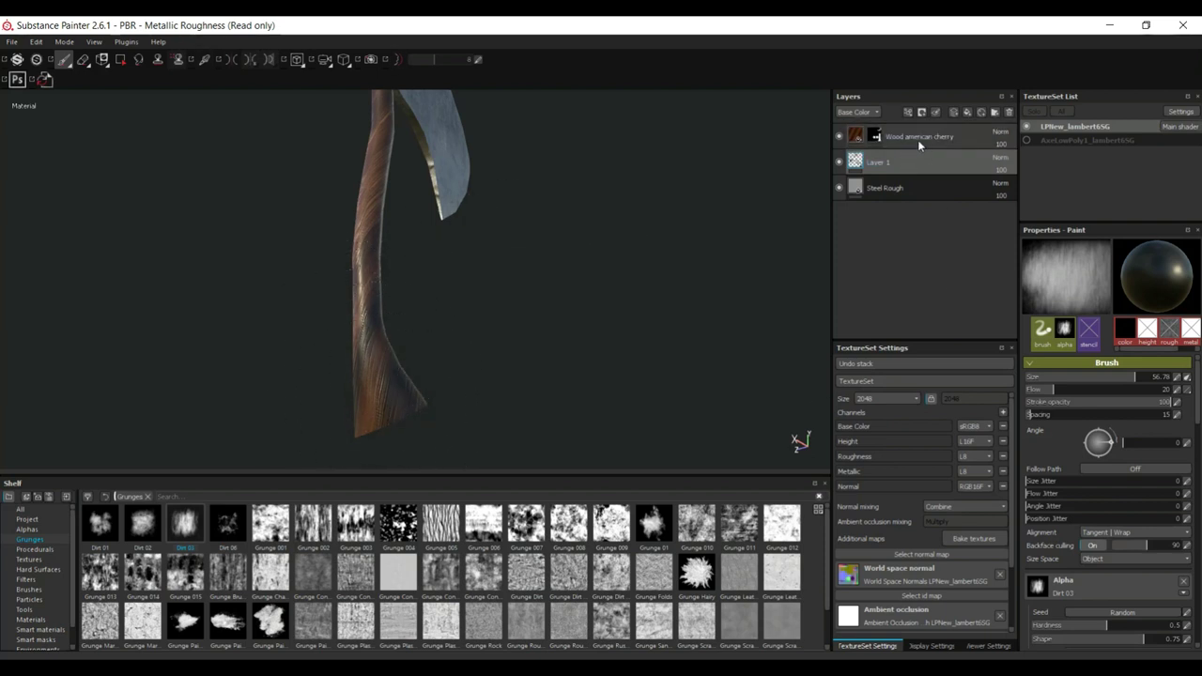
{"action": "left_click_drag", "start_coordinate": [918, 140], "coordinate": [923, 189]}
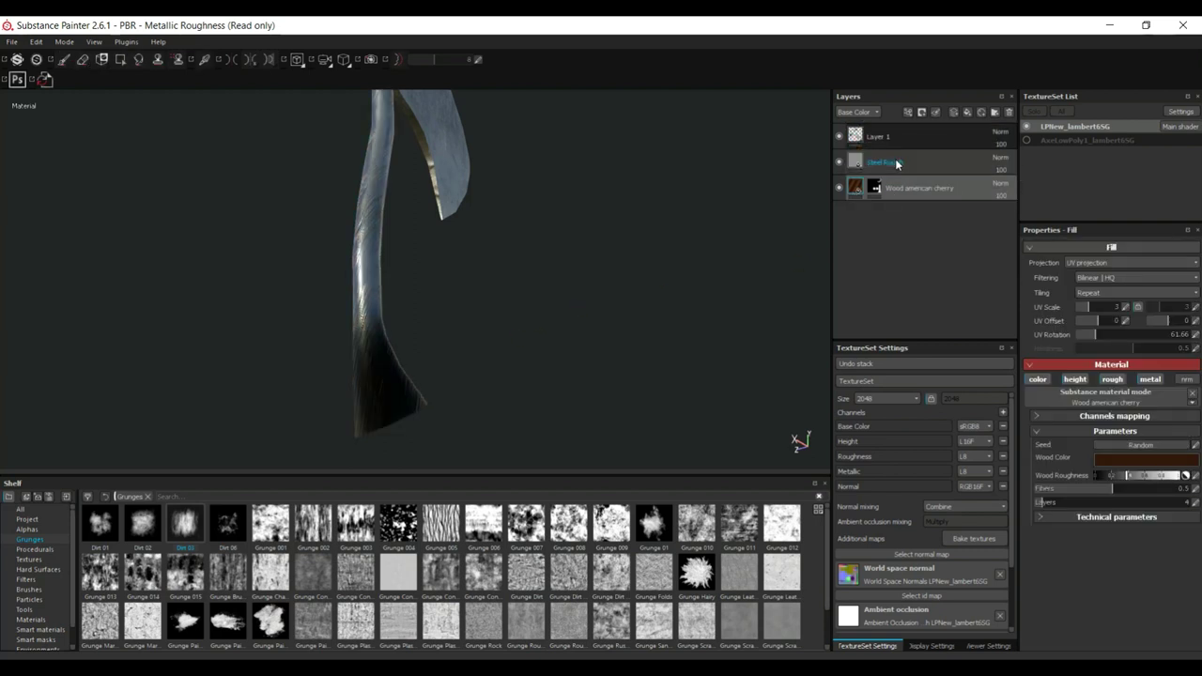
{"action": "left_click_drag", "start_coordinate": [895, 158], "coordinate": [898, 216]}
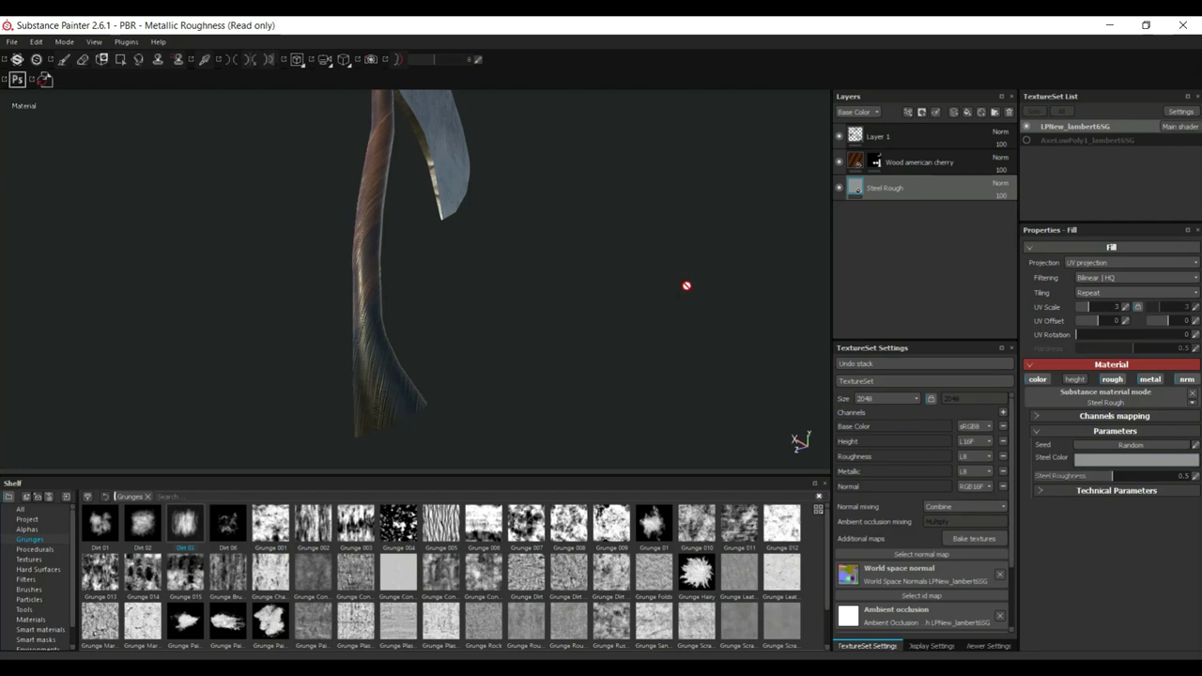
Step: Orbit and zoom to inspect the grey steel blade and cherry wood handle from several angles
{"action": "left_click_drag", "start_coordinate": [456, 310], "coordinate": [548, 328], "text": "alt"}
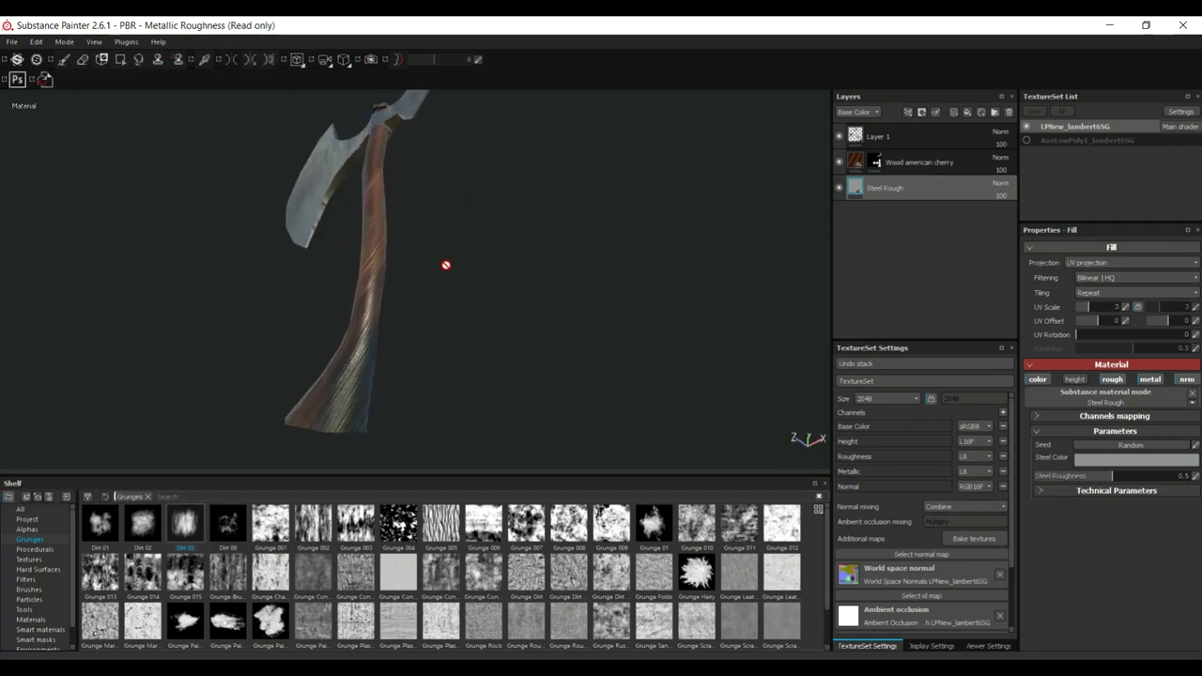
{"action": "left_click_drag", "start_coordinate": [446, 265], "coordinate": [473, 341], "text": "alt"}
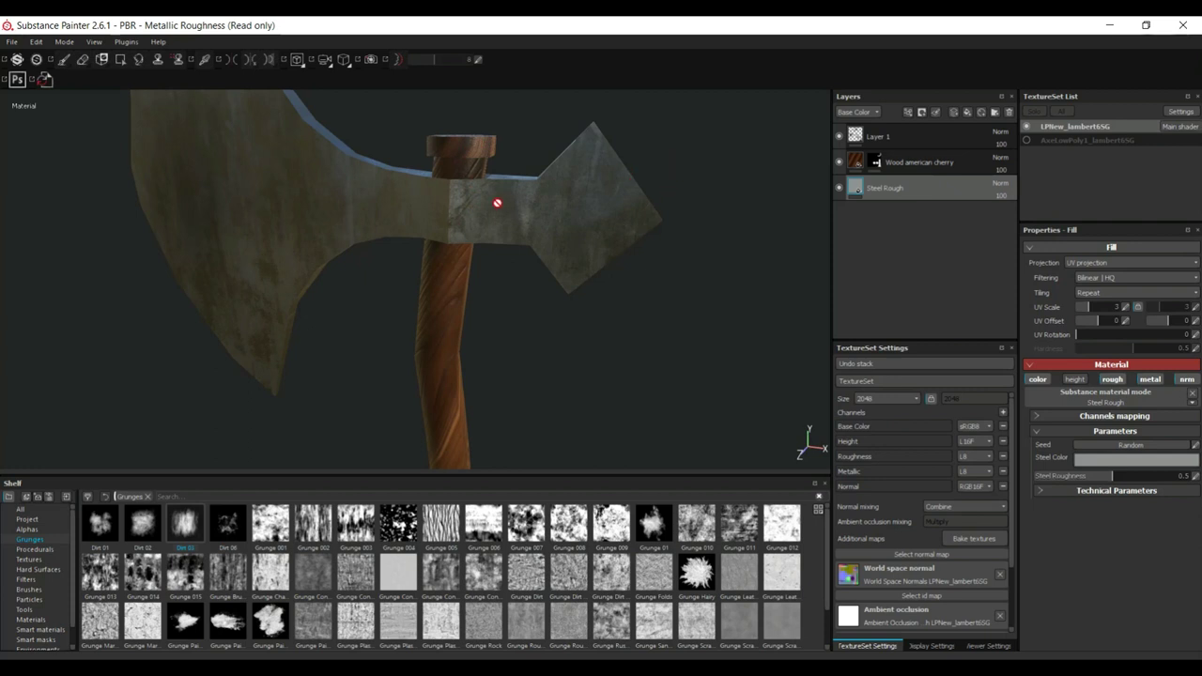
{"action": "scroll", "coordinate": [367, 316], "scroll_direction": "up", "scroll_amount": 3}
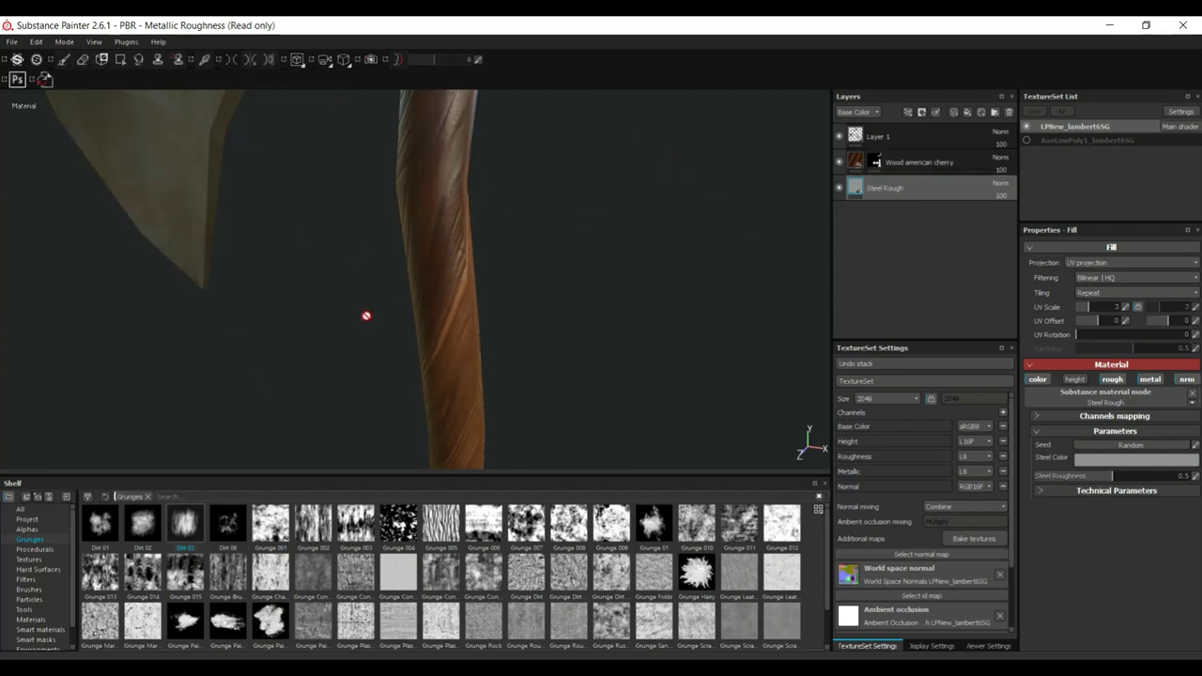
{"action": "scroll", "coordinate": [365, 328], "scroll_direction": "down", "scroll_amount": 4}
{"action": "left_click_drag", "start_coordinate": [365, 328], "coordinate": [395, 311], "text": "alt"}
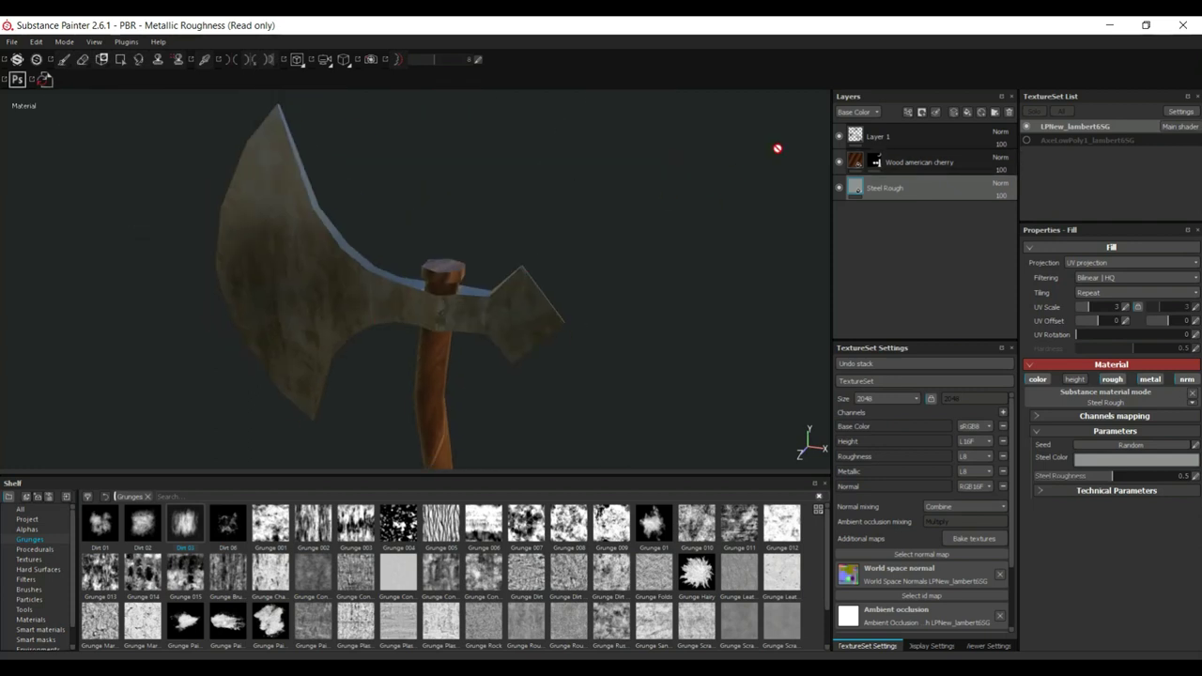
Step: Add a new Layer 2 above Steel Rough and set its paint base colour to saturated red
{"action": "left_click", "coordinate": [954, 112]}
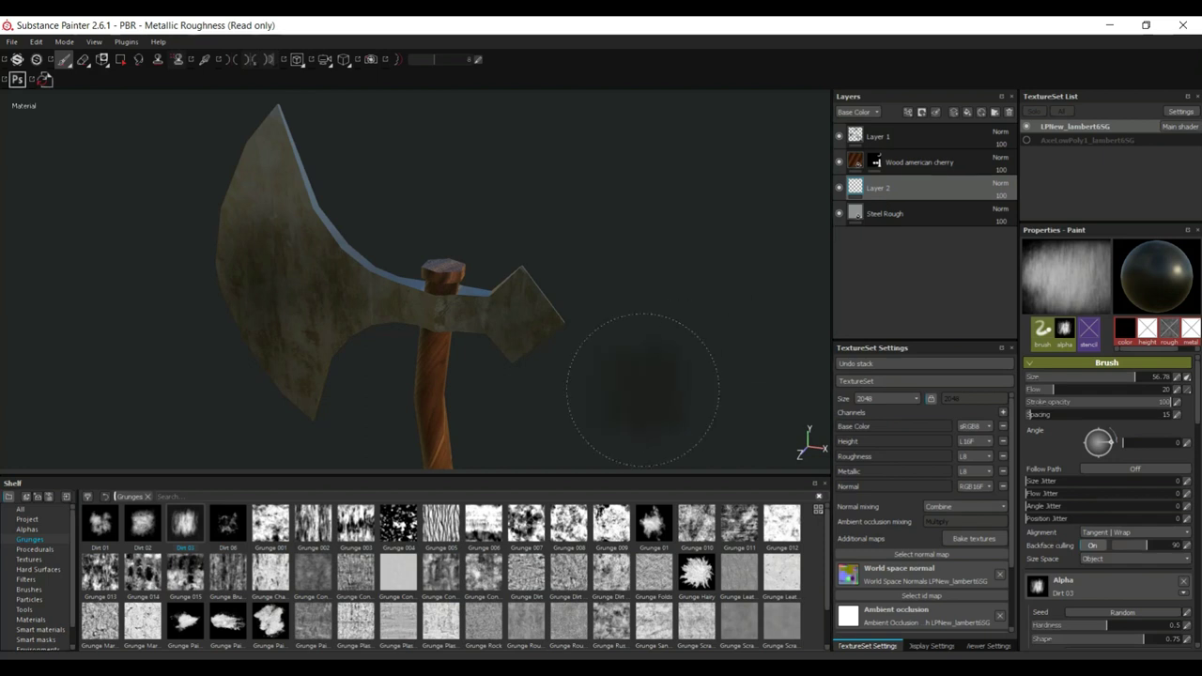
{"action": "scroll", "coordinate": [1112, 532], "scroll_direction": "down", "scroll_amount": 5}
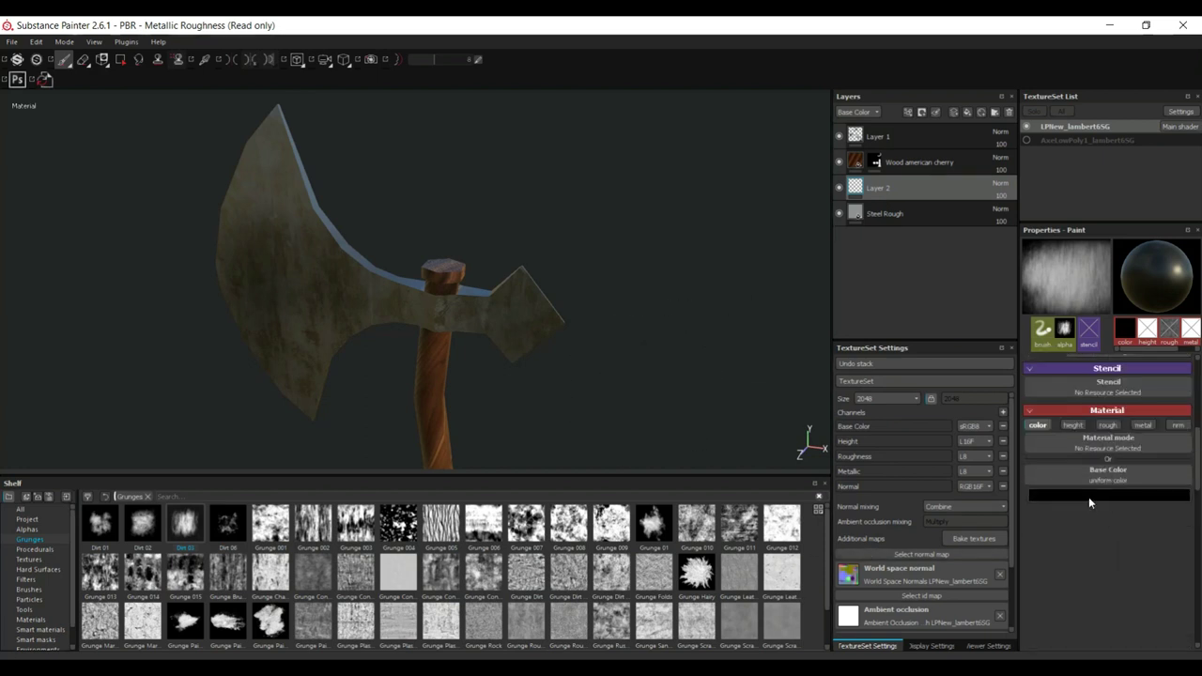
{"action": "left_click", "coordinate": [1089, 496]}
{"action": "left_click_drag", "start_coordinate": [1036, 500], "coordinate": [1085, 506]}
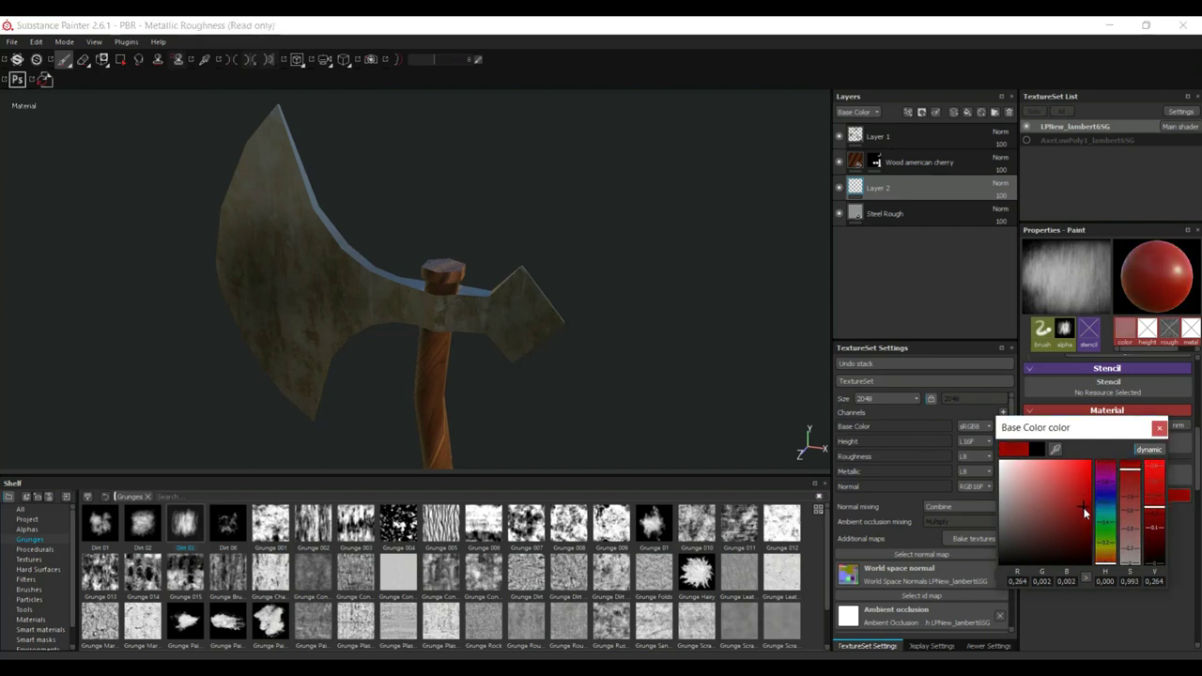
{"action": "left_click", "coordinate": [1159, 429]}
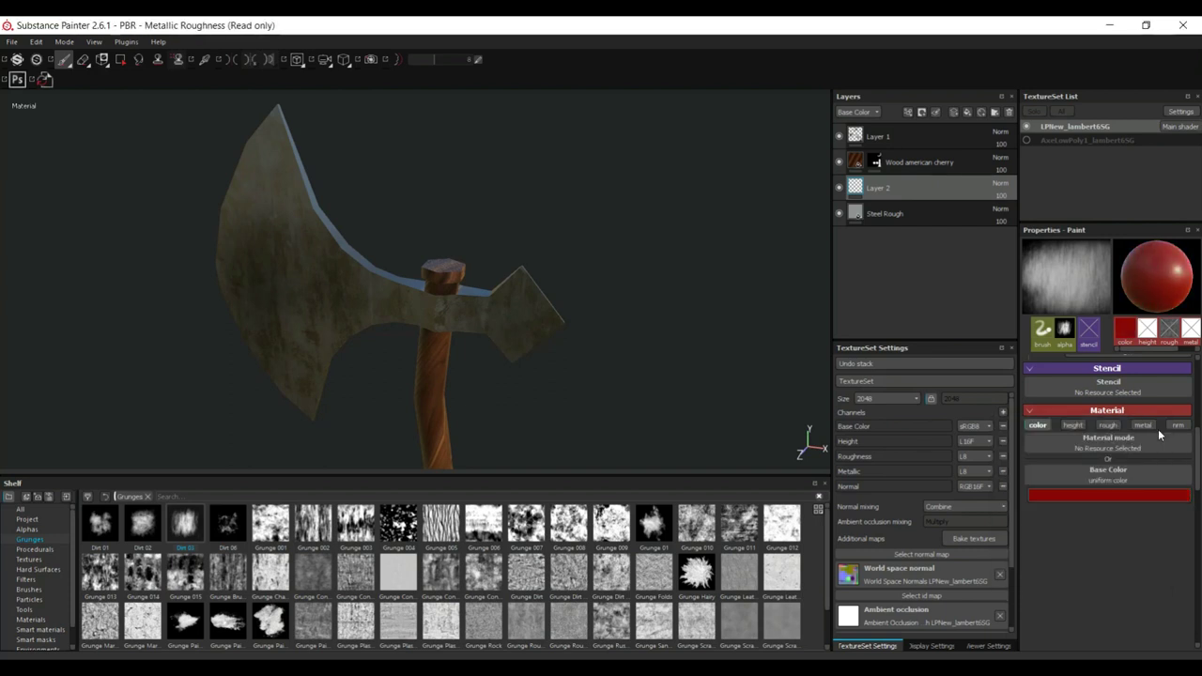
Step: Paint red blood across the blade's upper-left edge and its right side
{"action": "mouse_move", "coordinate": [262, 259]}
{"action": "left_mouse_down", "text": "alt"}
{"action": "mouse_move", "coordinate": [241, 309]}
{"action": "mouse_move", "coordinate": [301, 354]}
{"action": "mouse_move", "coordinate": [411, 309]}
{"action": "mouse_move", "coordinate": [336, 284]}
{"action": "left_mouse_up", "text": "alt"}
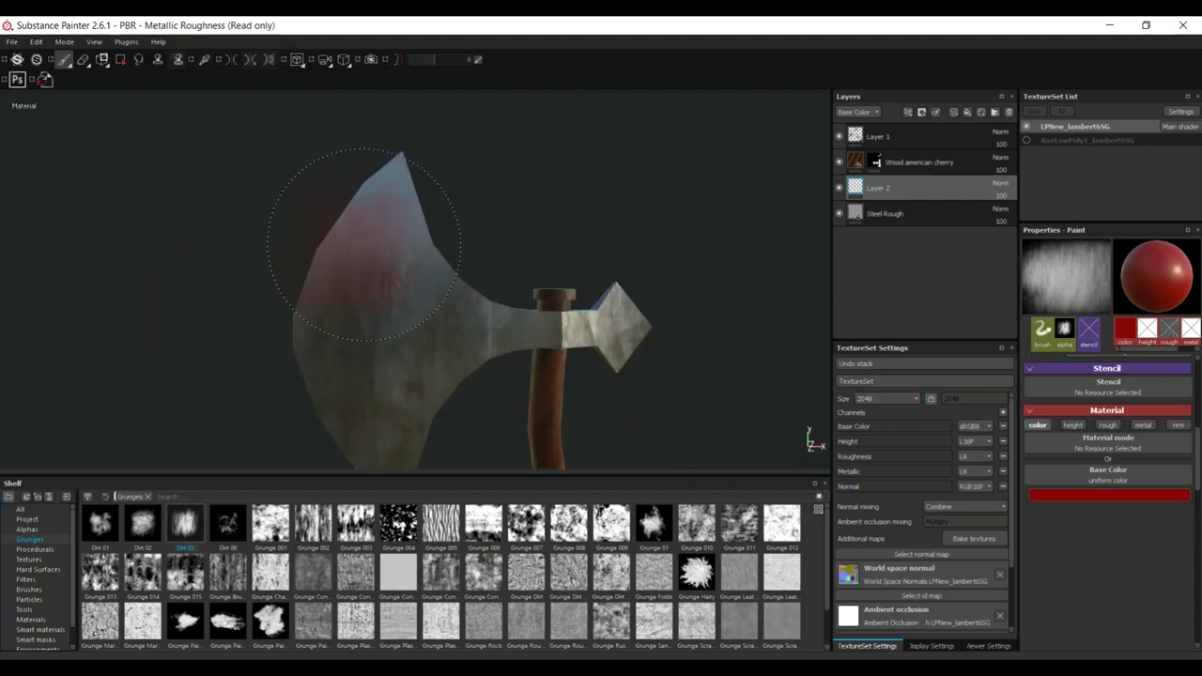
{"action": "mouse_move", "coordinate": [363, 243]}
{"action": "left_mouse_down"}
{"action": "mouse_move", "coordinate": [311, 283]}
{"action": "mouse_move", "coordinate": [327, 252]}
{"action": "mouse_move", "coordinate": [350, 229]}
{"action": "mouse_move", "coordinate": [259, 397]}
{"action": "mouse_move", "coordinate": [274, 367]}
{"action": "mouse_move", "coordinate": [251, 258]}
{"action": "left_mouse_up"}
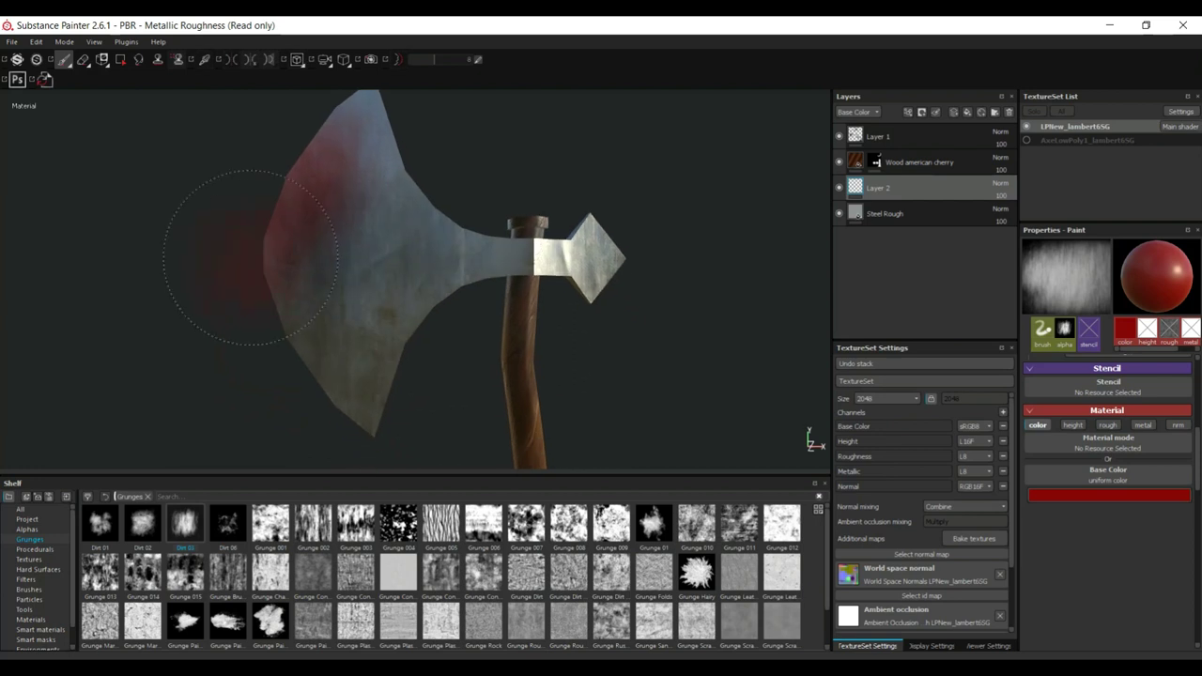
{"action": "left_click_drag", "start_coordinate": [308, 367], "coordinate": [483, 375], "text": "alt"}
{"action": "mouse_move", "coordinate": [545, 281]}
{"action": "left_mouse_down"}
{"action": "mouse_move", "coordinate": [577, 210]}
{"action": "mouse_move", "coordinate": [604, 229]}
{"action": "mouse_move", "coordinate": [629, 317]}
{"action": "mouse_move", "coordinate": [577, 188]}
{"action": "mouse_move", "coordinate": [604, 215]}
{"action": "left_mouse_up"}
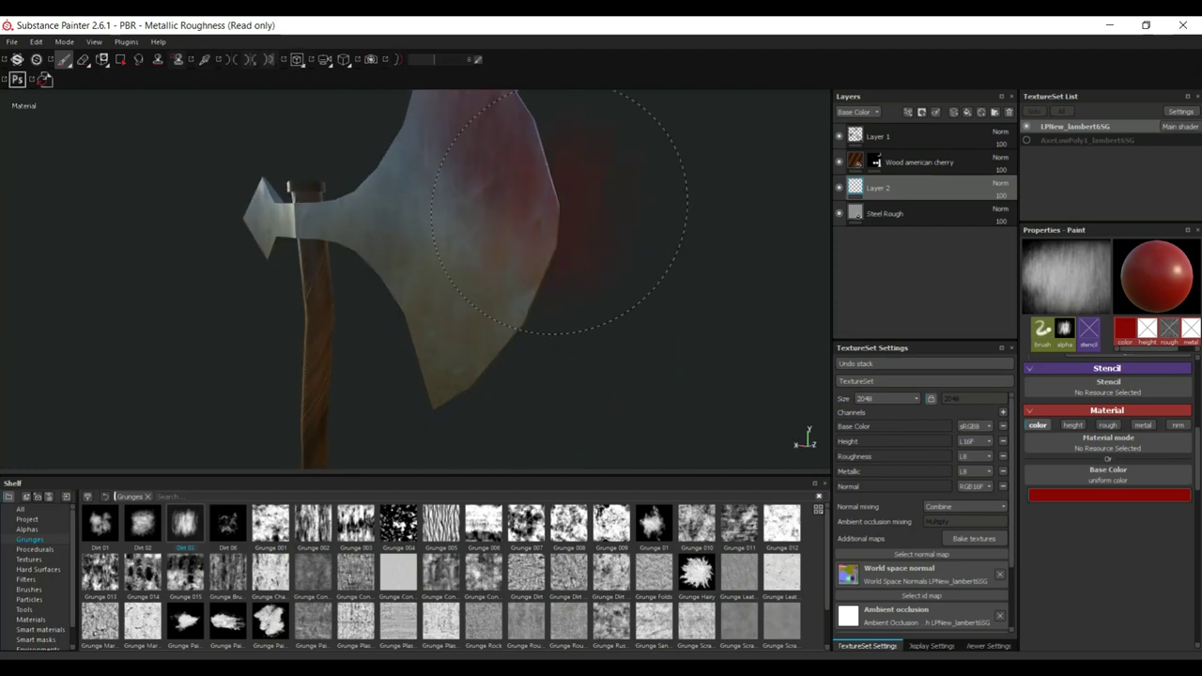
{"action": "left_click_drag", "start_coordinate": [459, 303], "coordinate": [657, 389], "text": "alt"}
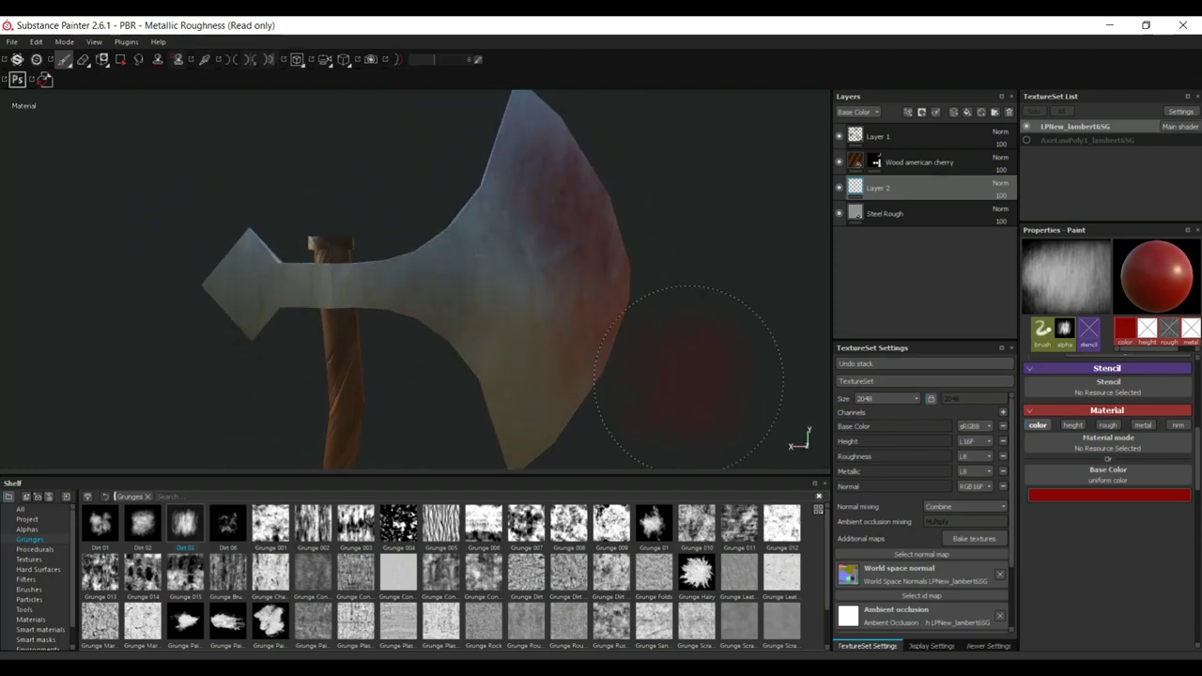
Step: Darken the blade from neck to tip with black, then dab red around the back spike
{"action": "left_click", "coordinate": [1078, 497]}
{"action": "left_click_drag", "start_coordinate": [1038, 482], "coordinate": [1001, 564]}
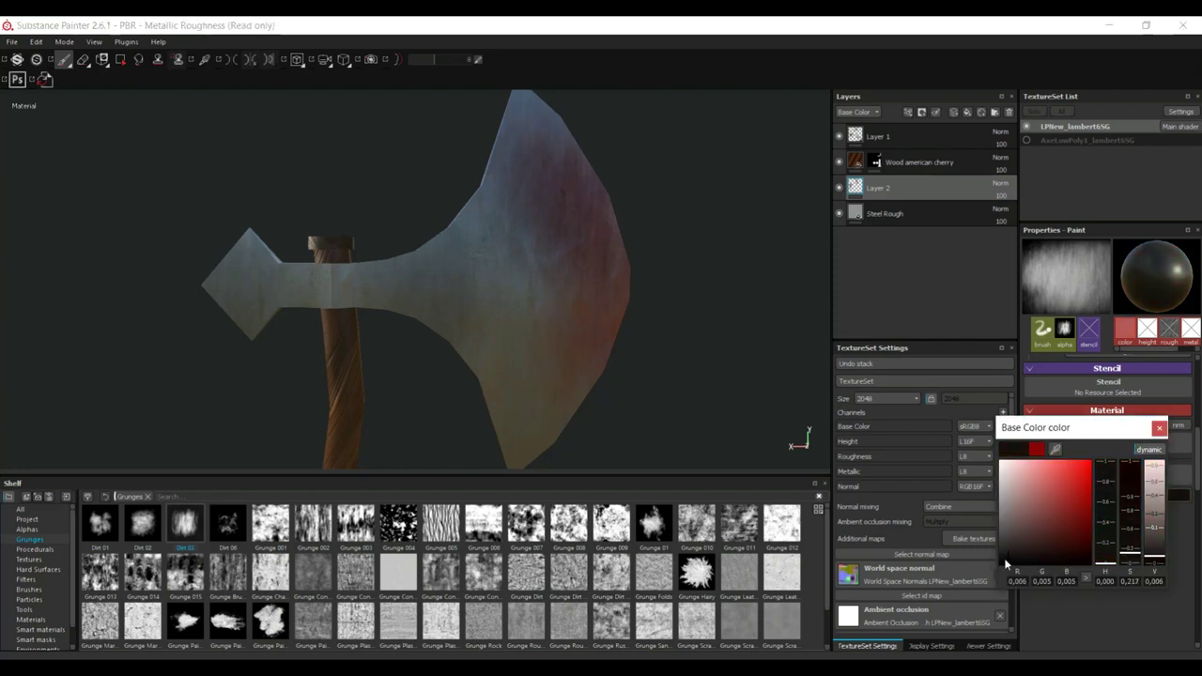
{"action": "mouse_move", "coordinate": [462, 280]}
{"action": "left_mouse_down"}
{"action": "mouse_move", "coordinate": [538, 402]}
{"action": "mouse_move", "coordinate": [515, 404]}
{"action": "mouse_move", "coordinate": [440, 355]}
{"action": "mouse_move", "coordinate": [331, 310]}
{"action": "mouse_move", "coordinate": [158, 303]}
{"action": "mouse_move", "coordinate": [248, 313]}
{"action": "mouse_move", "coordinate": [264, 286]}
{"action": "mouse_move", "coordinate": [226, 320]}
{"action": "left_mouse_up"}
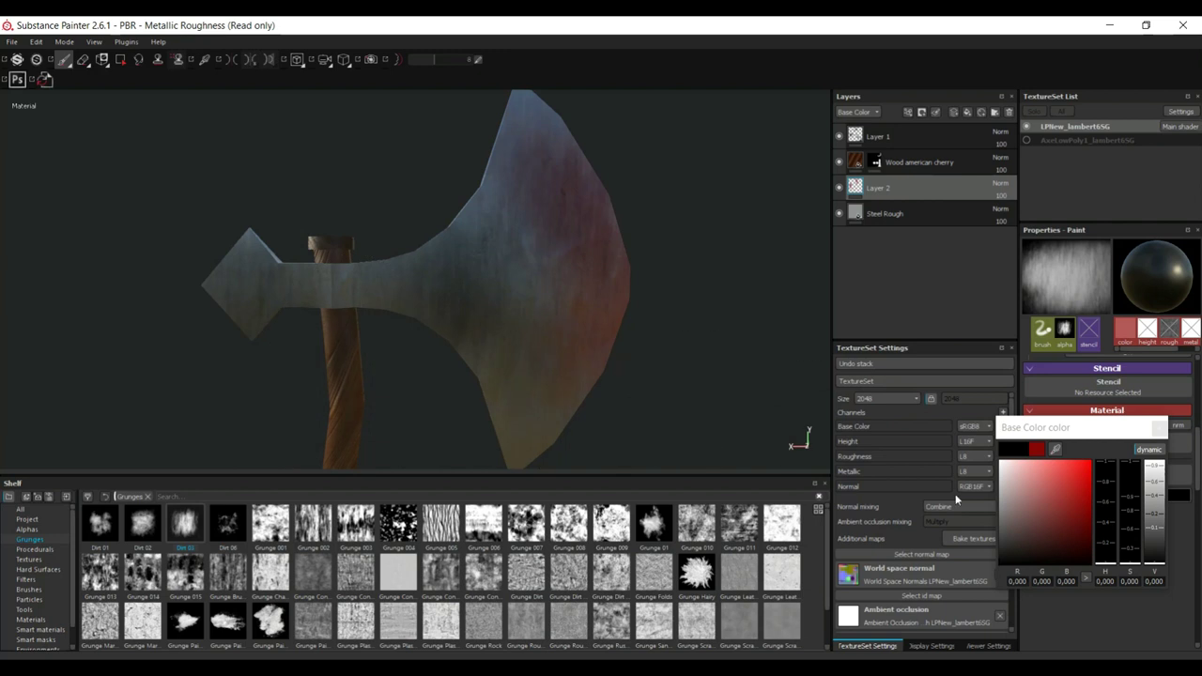
{"action": "left_click_drag", "start_coordinate": [1038, 498], "coordinate": [1088, 467]}
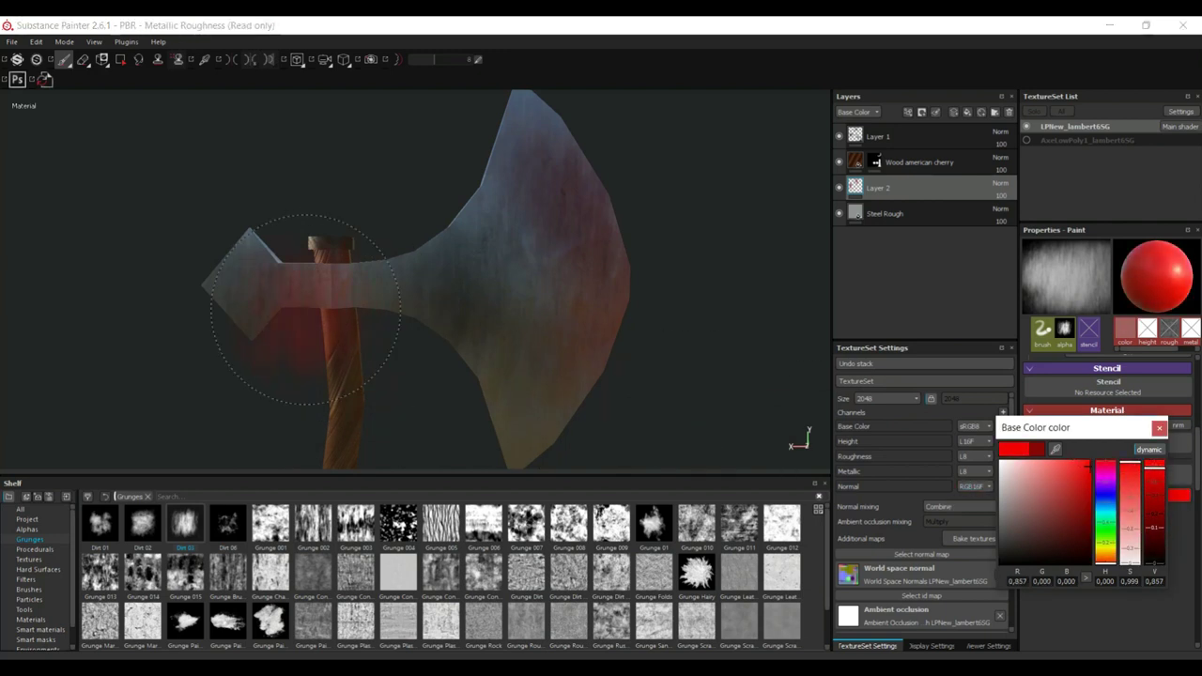
{"action": "left_click", "coordinate": [268, 277]}
Step: Review the blood-stained blade from close-up and face-on angles, then open the render mode options
{"action": "mouse_move", "coordinate": [99, 380]}
{"action": "left_mouse_down", "text": "alt"}
{"action": "mouse_move", "coordinate": [445, 382]}
{"action": "mouse_move", "coordinate": [558, 367]}
{"action": "mouse_move", "coordinate": [461, 365]}
{"action": "left_mouse_up", "text": "alt"}
{"action": "scroll", "coordinate": [458, 345], "scroll_direction": "down", "scroll_amount": 5}
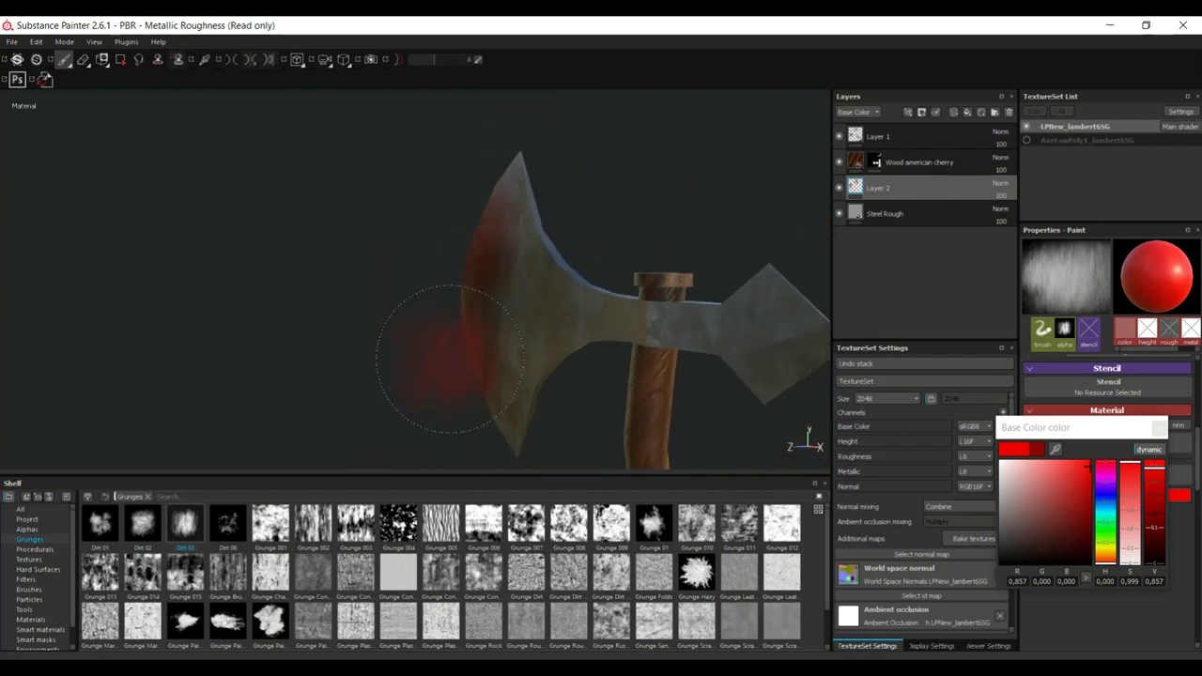
{"action": "middle_click_drag", "start_coordinate": [397, 351], "coordinate": [270, 355], "text": "alt"}
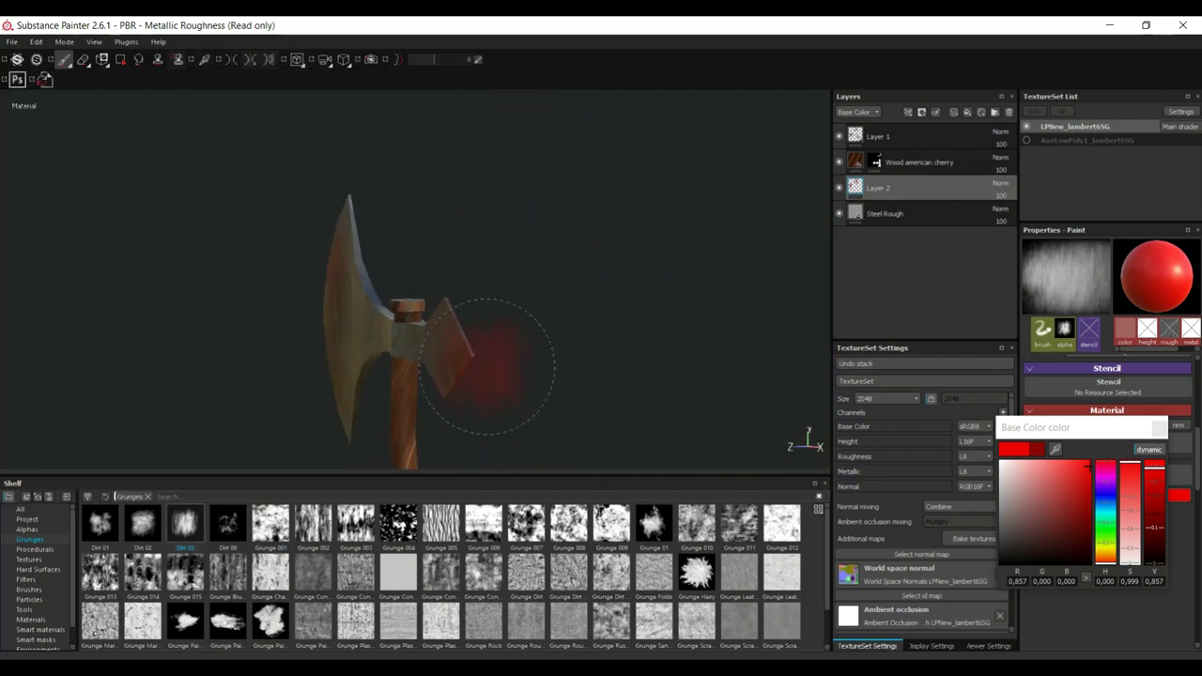
{"action": "mouse_move", "coordinate": [490, 375]}
{"action": "left_mouse_down", "text": "alt"}
{"action": "mouse_move", "coordinate": [566, 389]}
{"action": "mouse_move", "coordinate": [627, 379]}
{"action": "left_mouse_up", "text": "alt"}
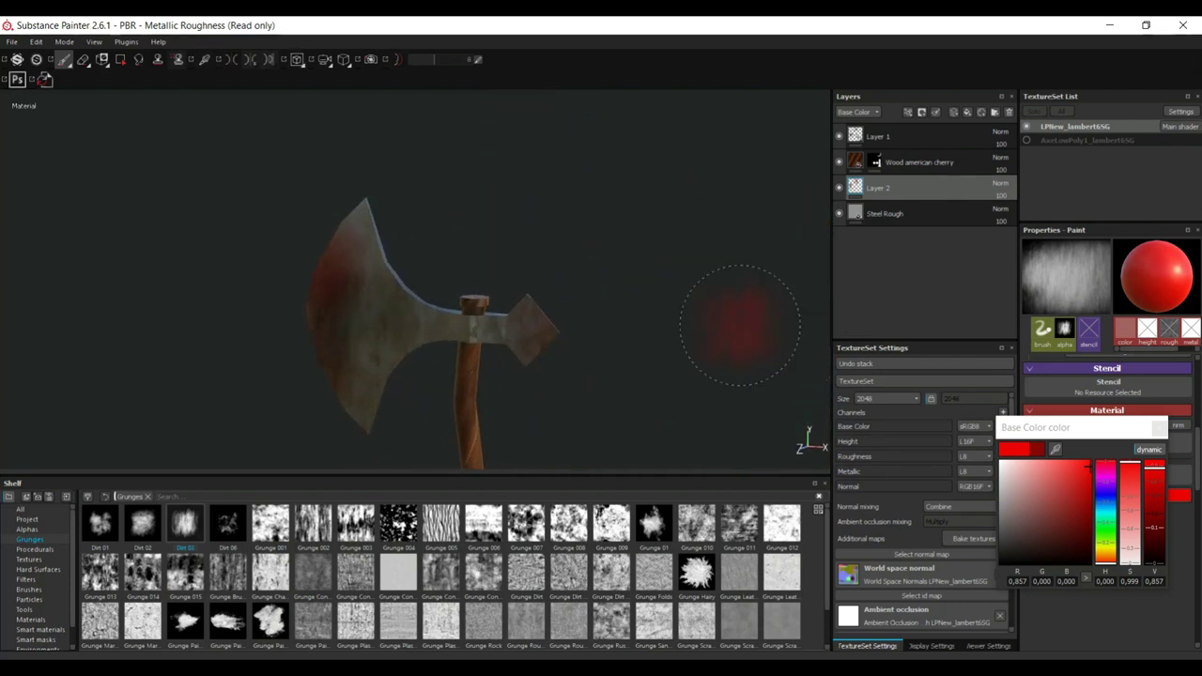
{"action": "left_click_drag", "start_coordinate": [673, 277], "coordinate": [429, 214], "text": "alt"}
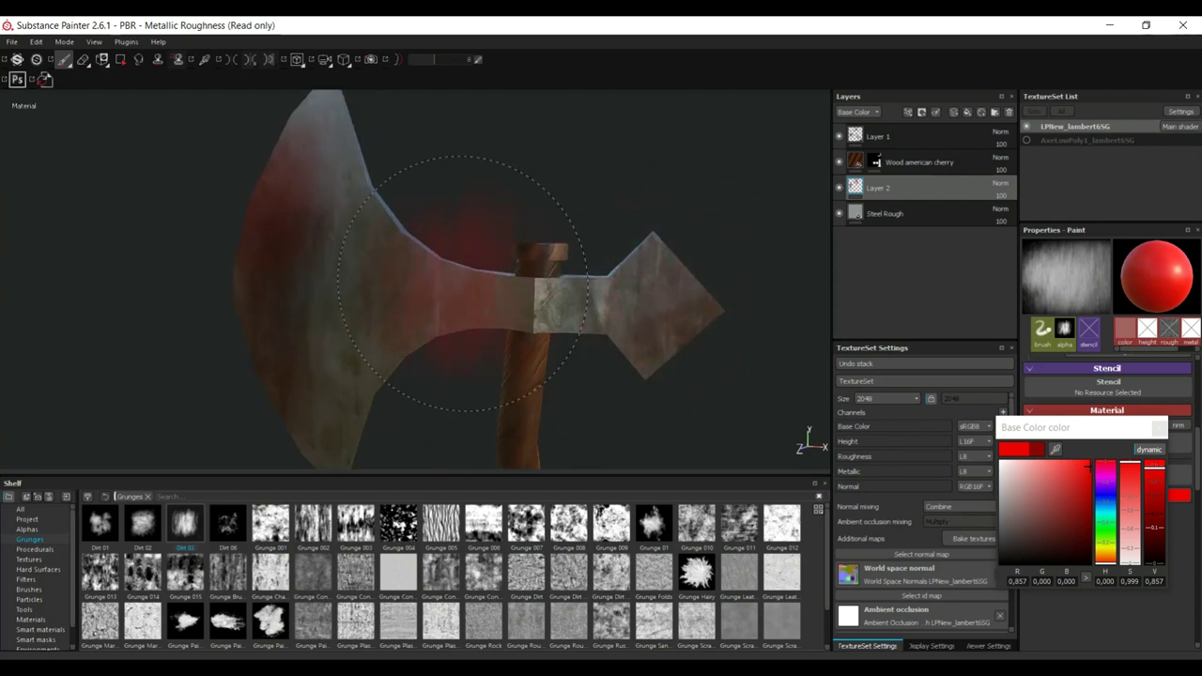
{"action": "scroll", "coordinate": [84, 307], "scroll_direction": "up", "scroll_amount": 3}
{"action": "scroll", "coordinate": [85, 306], "scroll_direction": "down", "scroll_amount": 5}
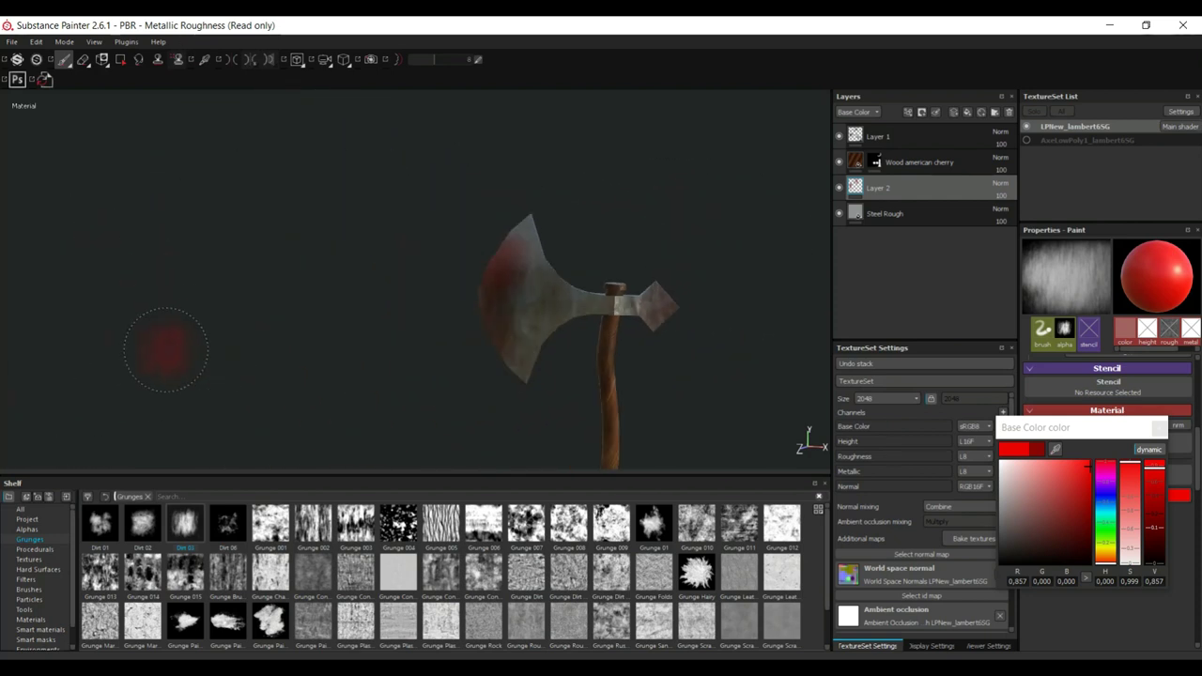
{"action": "middle_click_drag", "start_coordinate": [211, 258], "coordinate": [140, 250], "text": "alt"}
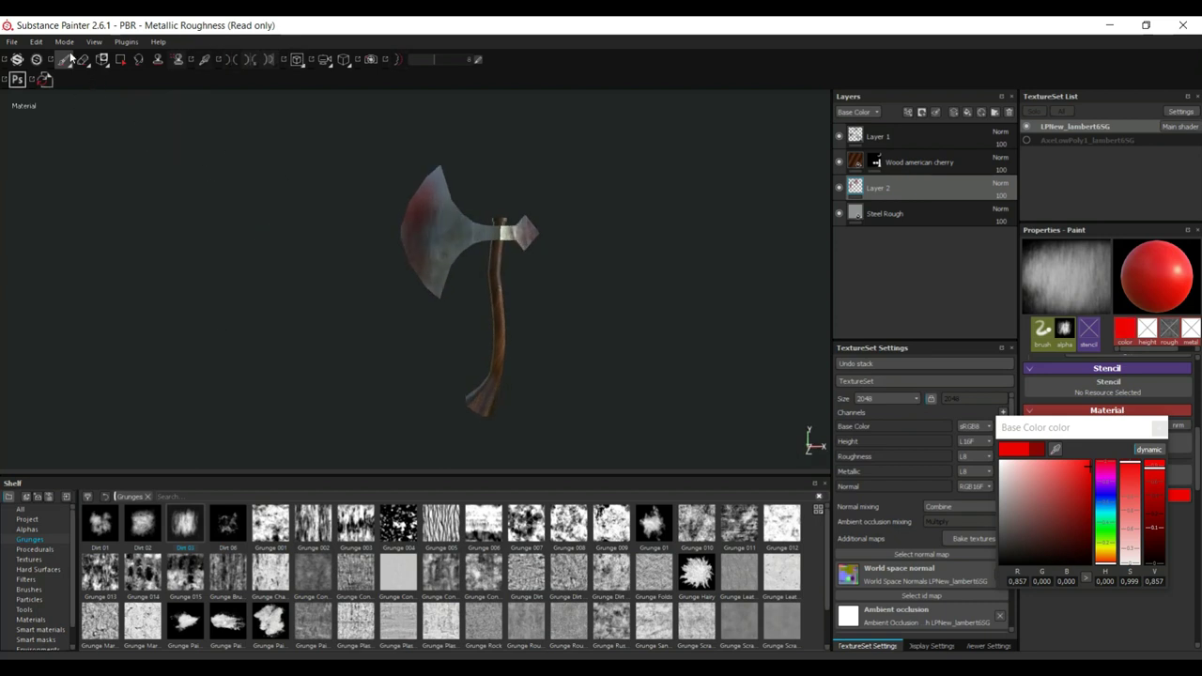
{"action": "left_click", "coordinate": [64, 42]}
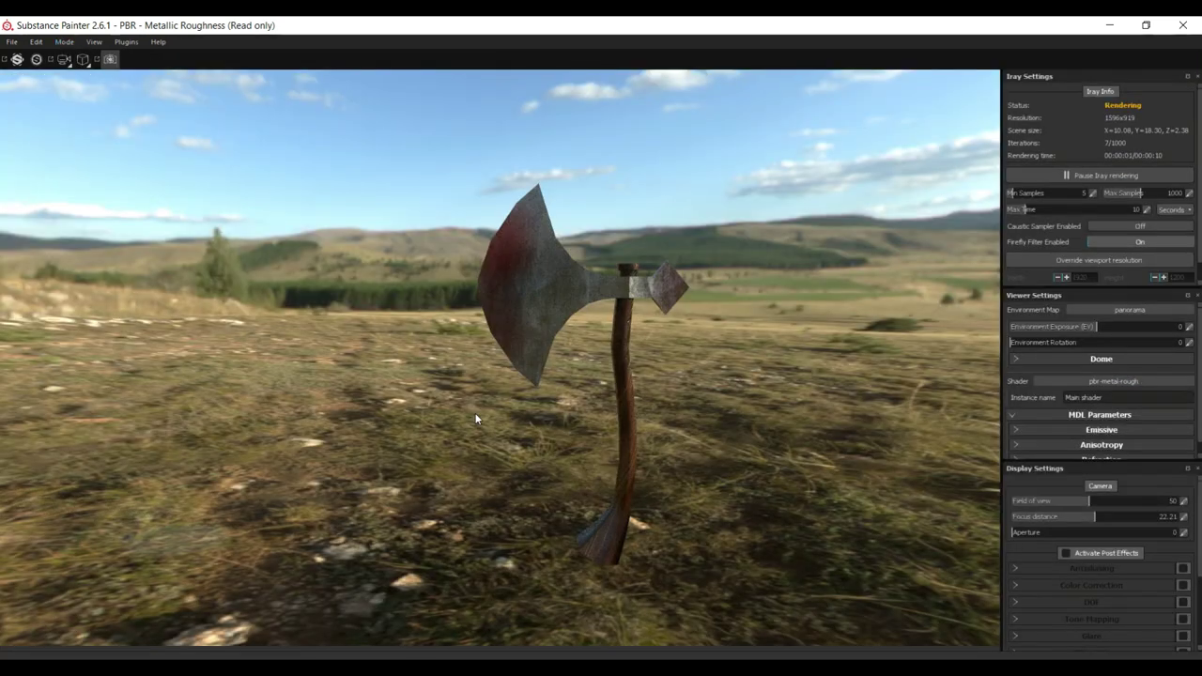
Step: Orbit and zoom the Iray-rendered axe in the grassland panorama to view the blade from new angles
{"action": "scroll", "coordinate": [567, 461], "scroll_direction": "down", "scroll_amount": 2}
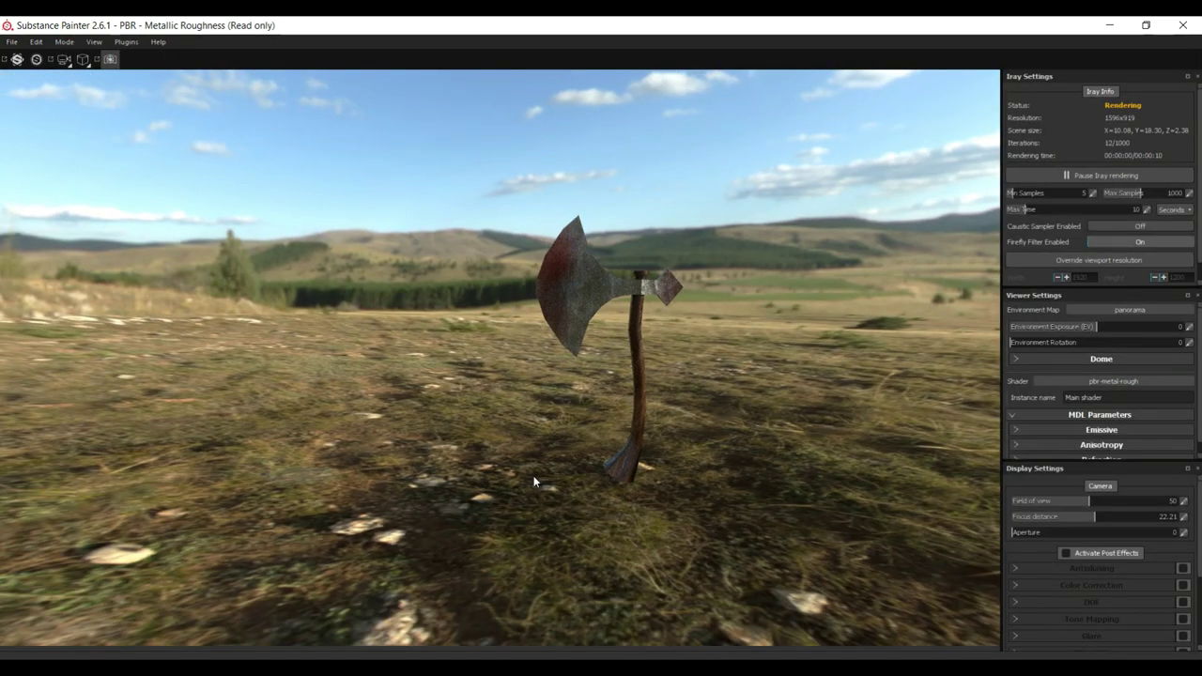
{"action": "scroll", "coordinate": [532, 480], "scroll_direction": "up", "scroll_amount": 4}
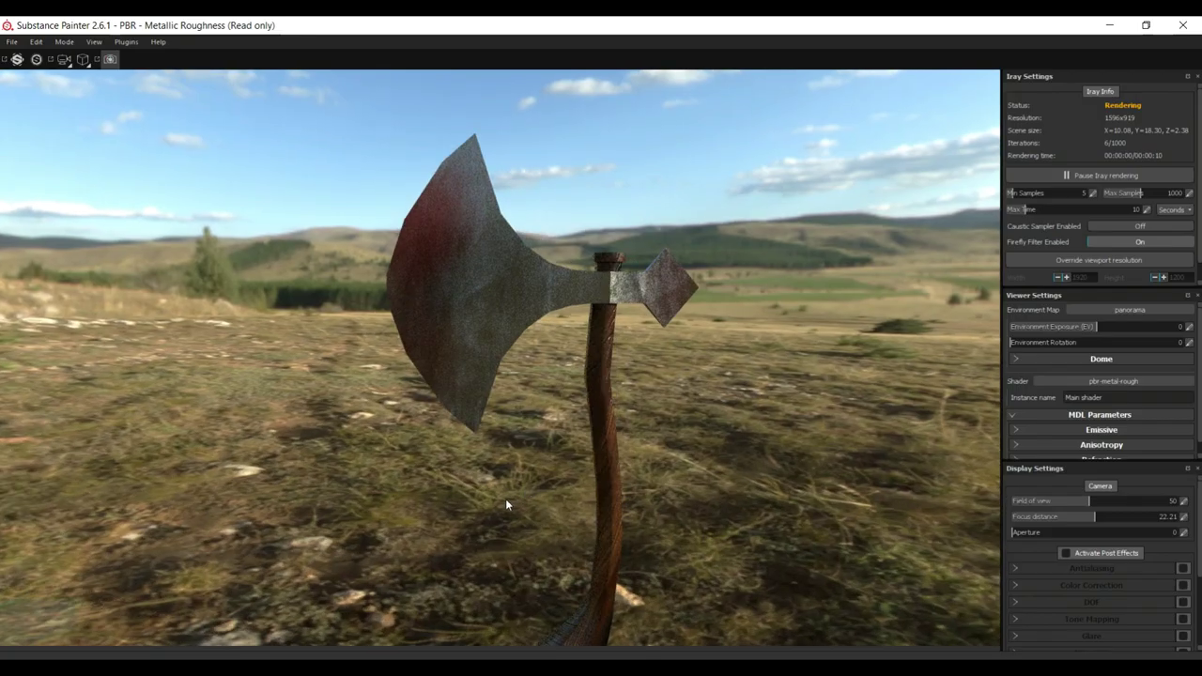
{"action": "left_click_drag", "start_coordinate": [465, 505], "coordinate": [354, 430], "text": "alt"}
{"action": "scroll", "coordinate": [354, 425], "scroll_direction": "down", "scroll_amount": 4}
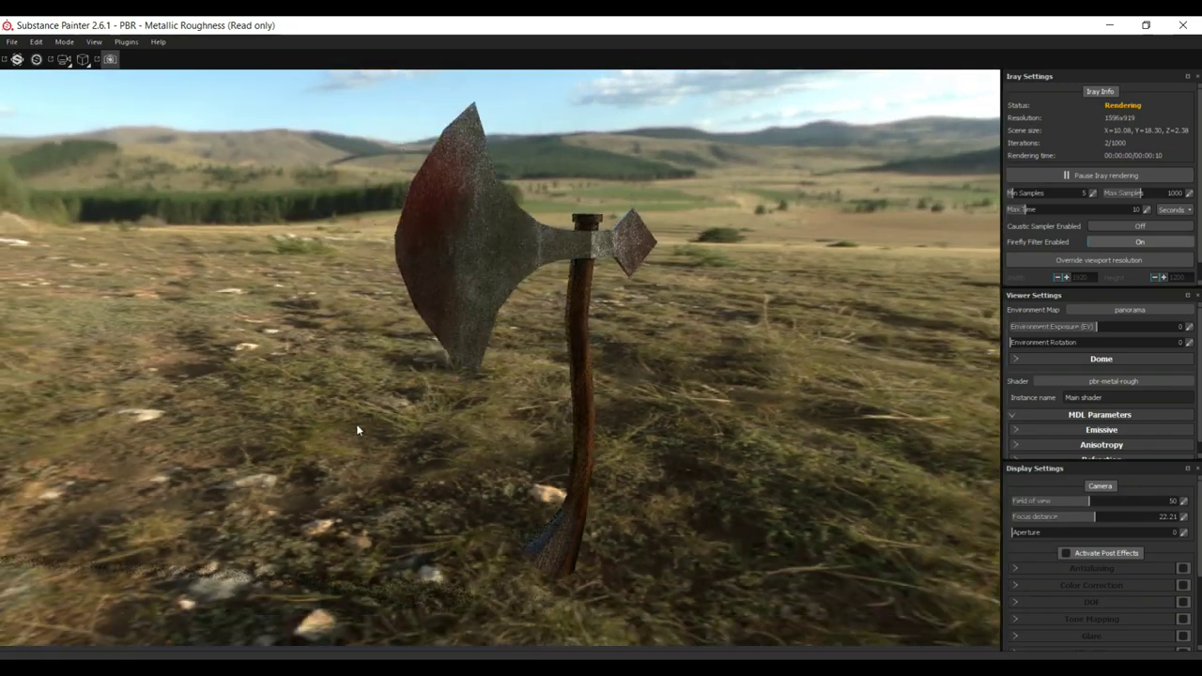
{"action": "left_click_drag", "start_coordinate": [336, 430], "coordinate": [527, 433], "text": "alt"}
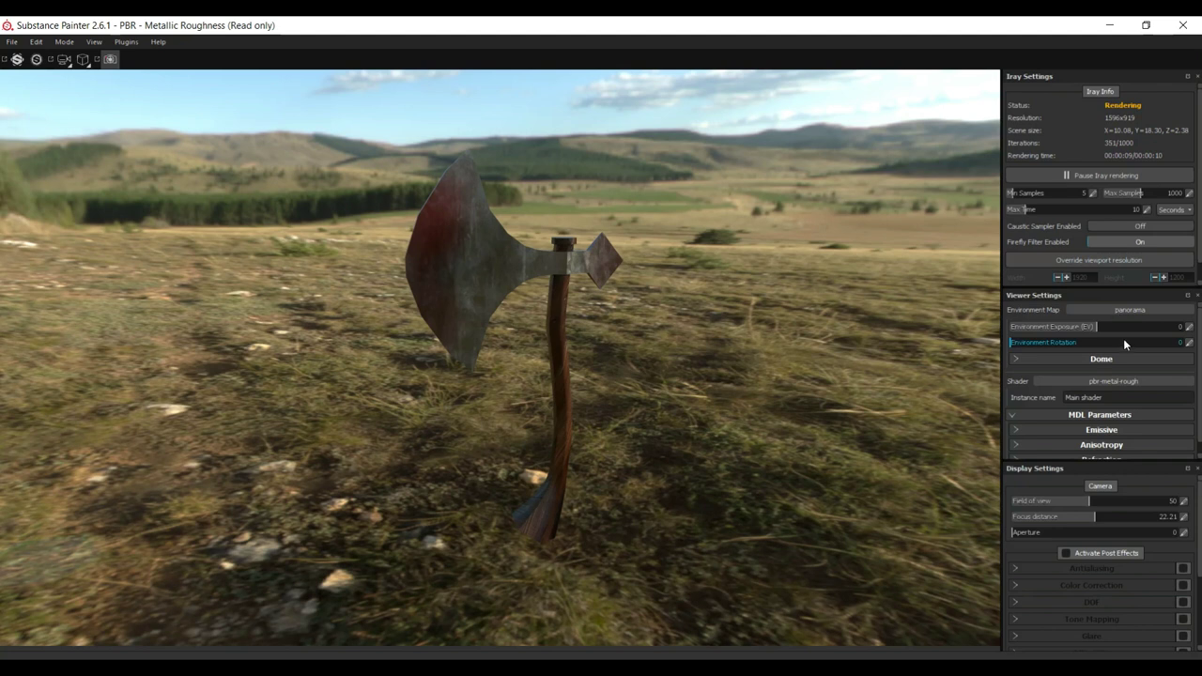
Step: Replace the landscape backdrop with a flat dark grey clear colour of about 0.100
{"action": "left_click", "coordinate": [1101, 360]}
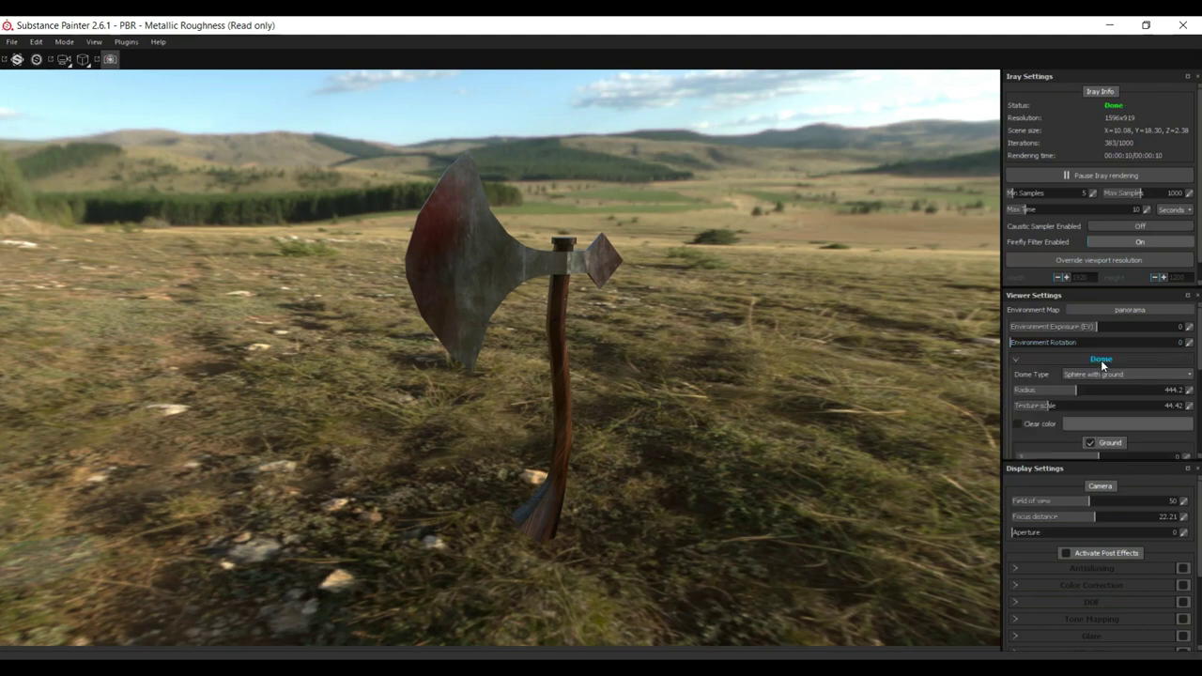
{"action": "left_click", "coordinate": [1017, 425]}
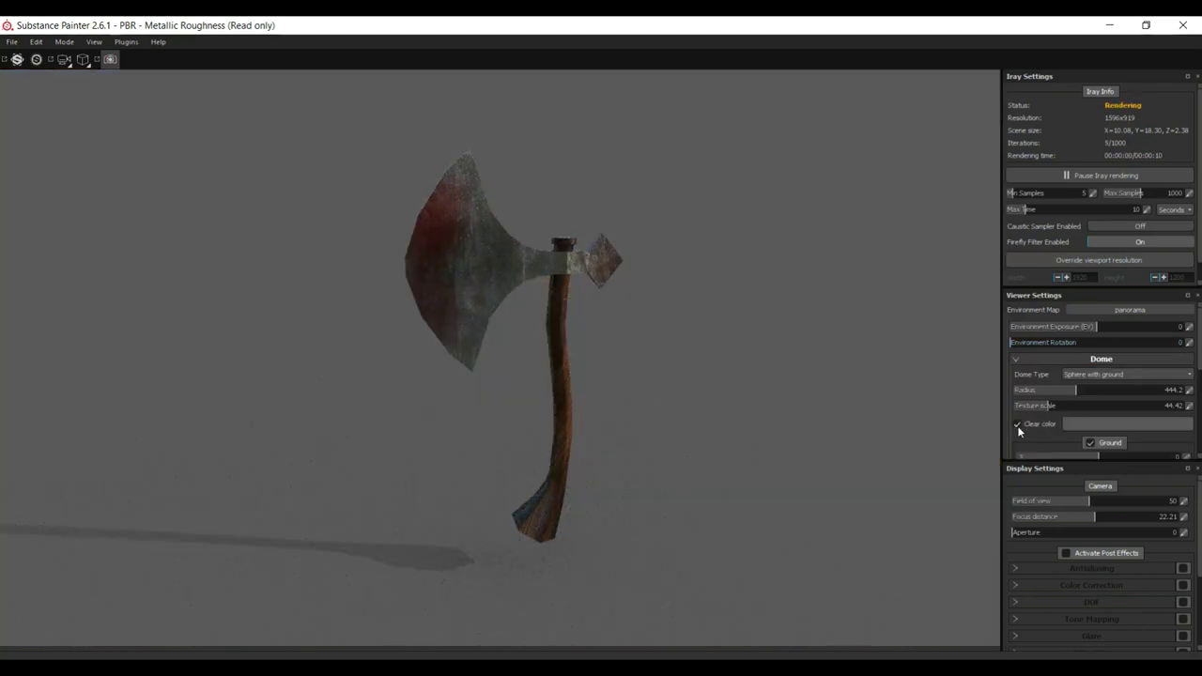
{"action": "left_click", "coordinate": [1065, 423]}
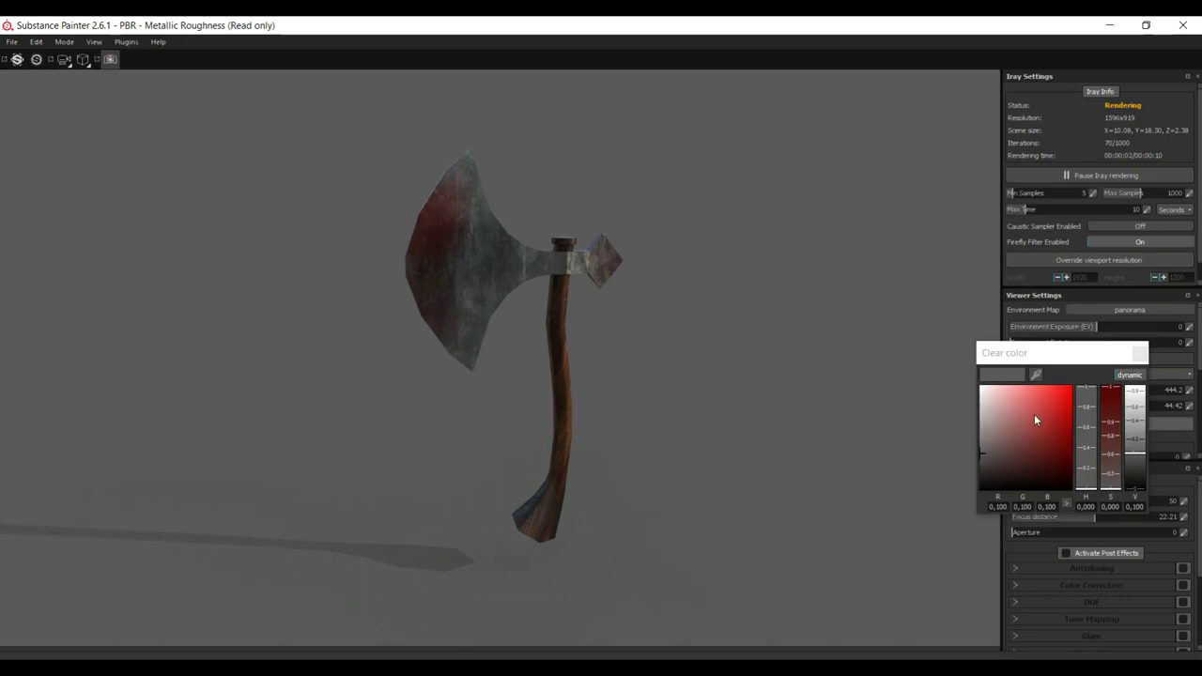
{"action": "mouse_move", "coordinate": [1034, 414]}
{"action": "left_mouse_down"}
{"action": "mouse_move", "coordinate": [981, 391]}
{"action": "mouse_move", "coordinate": [994, 415]}
{"action": "mouse_move", "coordinate": [1017, 405]}
{"action": "mouse_move", "coordinate": [1010, 393]}
{"action": "mouse_move", "coordinate": [973, 393]}
{"action": "left_mouse_up"}
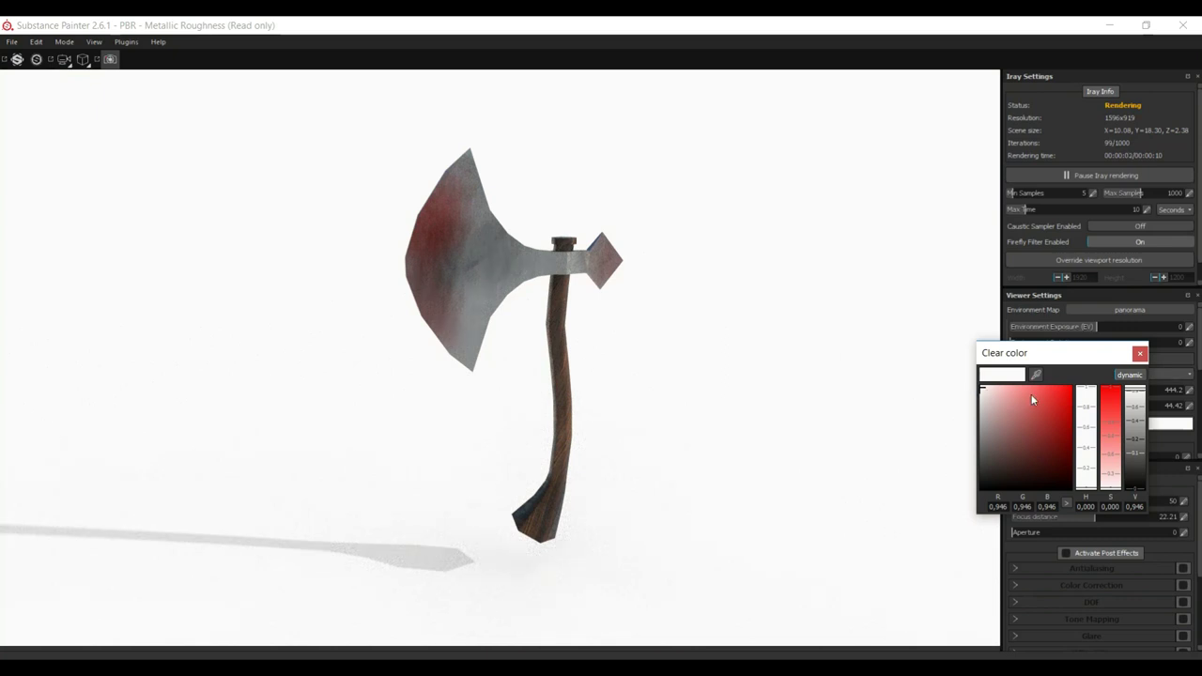
{"action": "left_click", "coordinate": [1135, 467]}
{"action": "left_click_drag", "start_coordinate": [1136, 466], "coordinate": [1131, 450]}
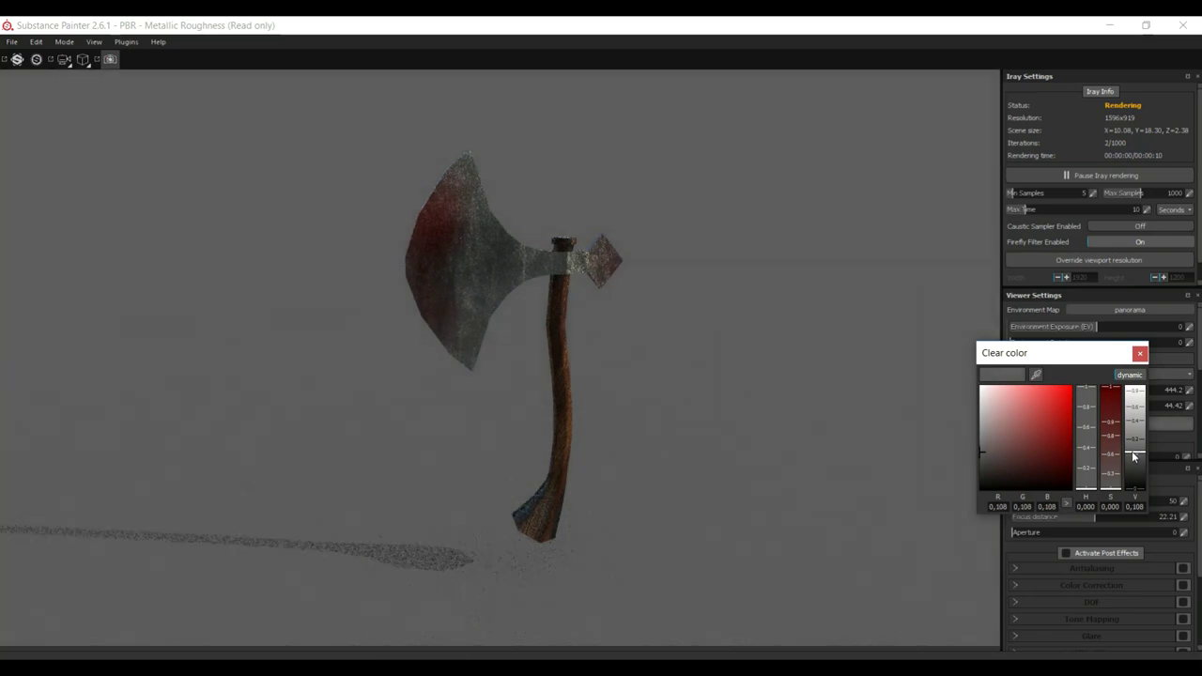
{"action": "left_click", "coordinate": [1139, 353]}
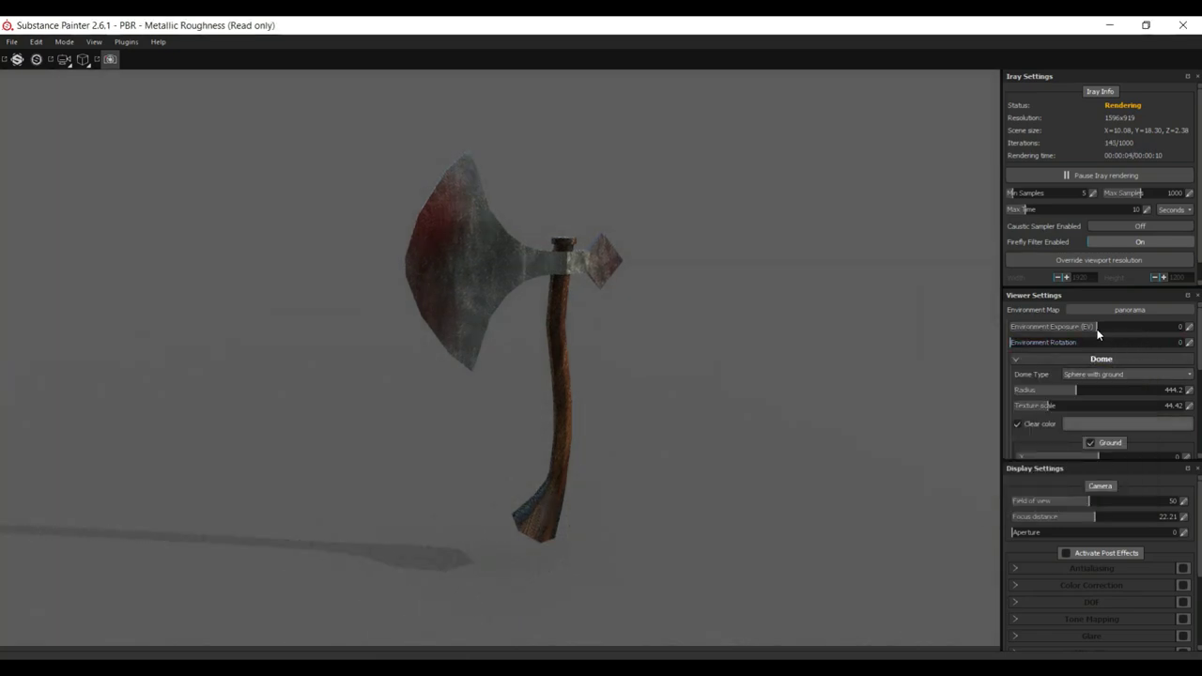
Step: Try the Gdansk shipyard and bonifacio_street environment maps and tune environment exposure to 1.67
{"action": "left_click", "coordinate": [1127, 311]}
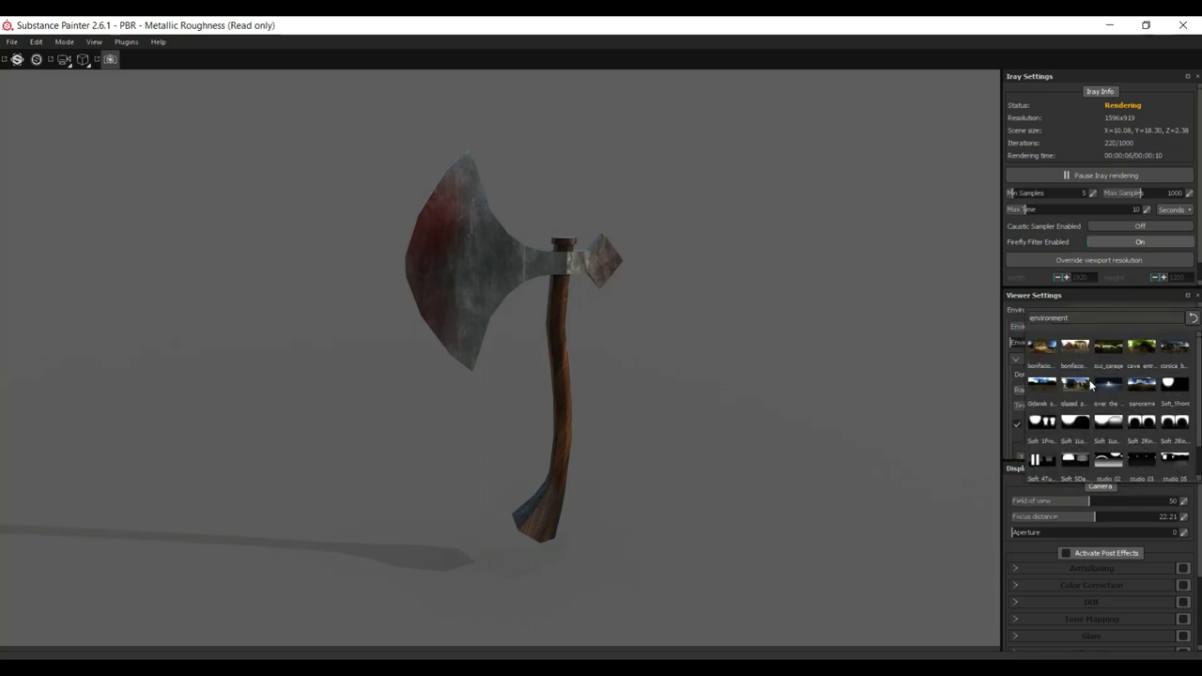
{"action": "left_click", "coordinate": [1039, 385]}
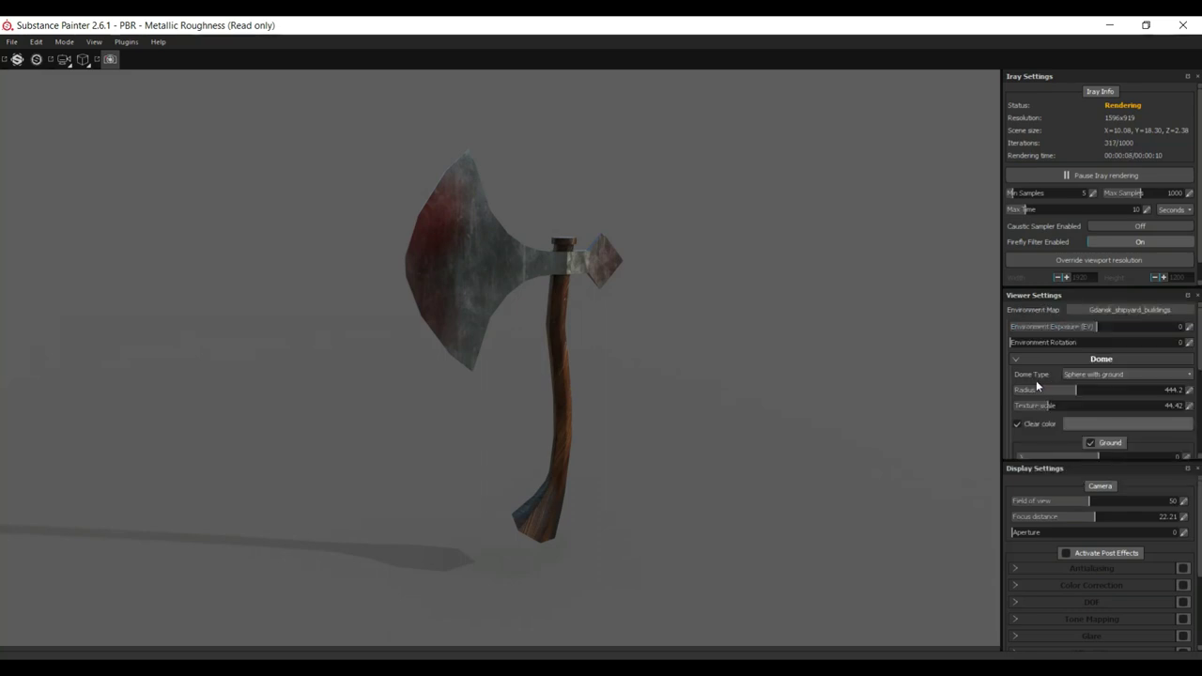
{"action": "left_click", "coordinate": [1124, 315]}
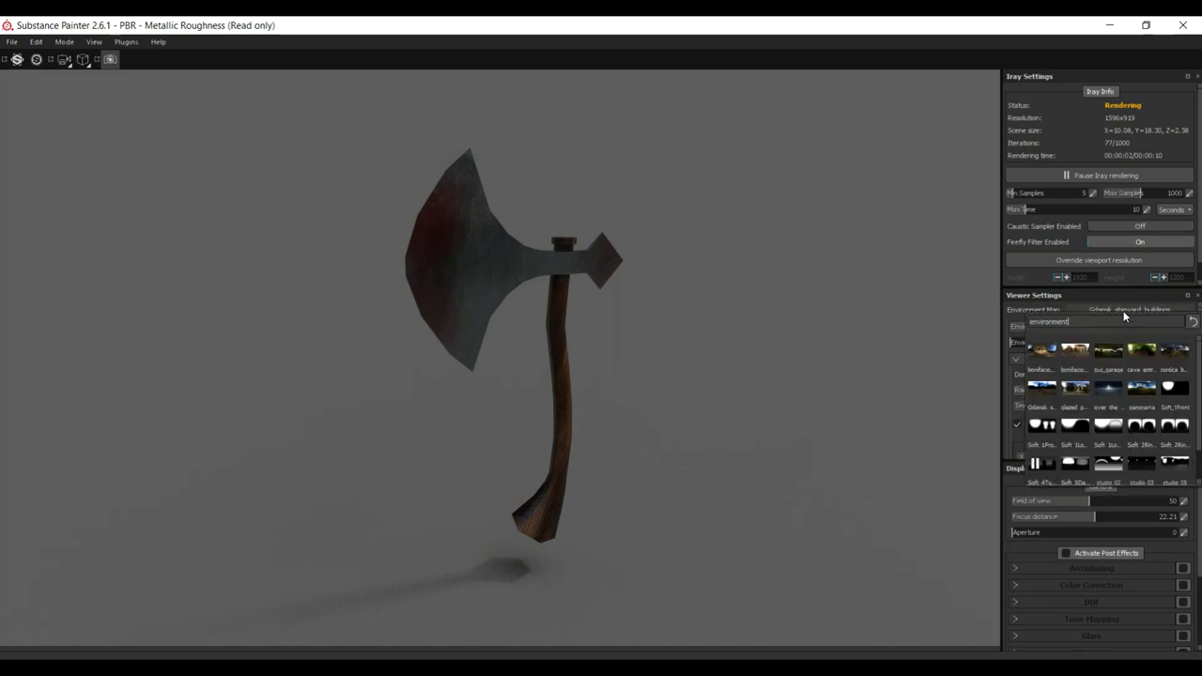
{"action": "left_click", "coordinate": [1078, 355]}
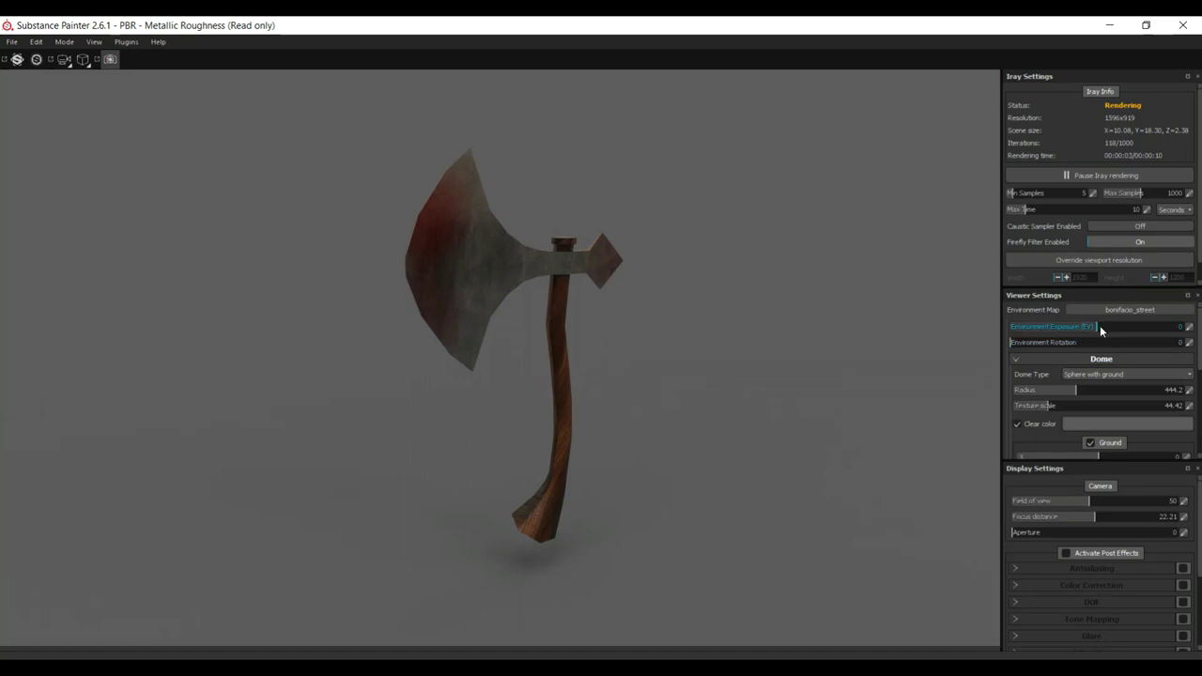
{"action": "left_click_drag", "start_coordinate": [1096, 328], "coordinate": [1122, 331]}
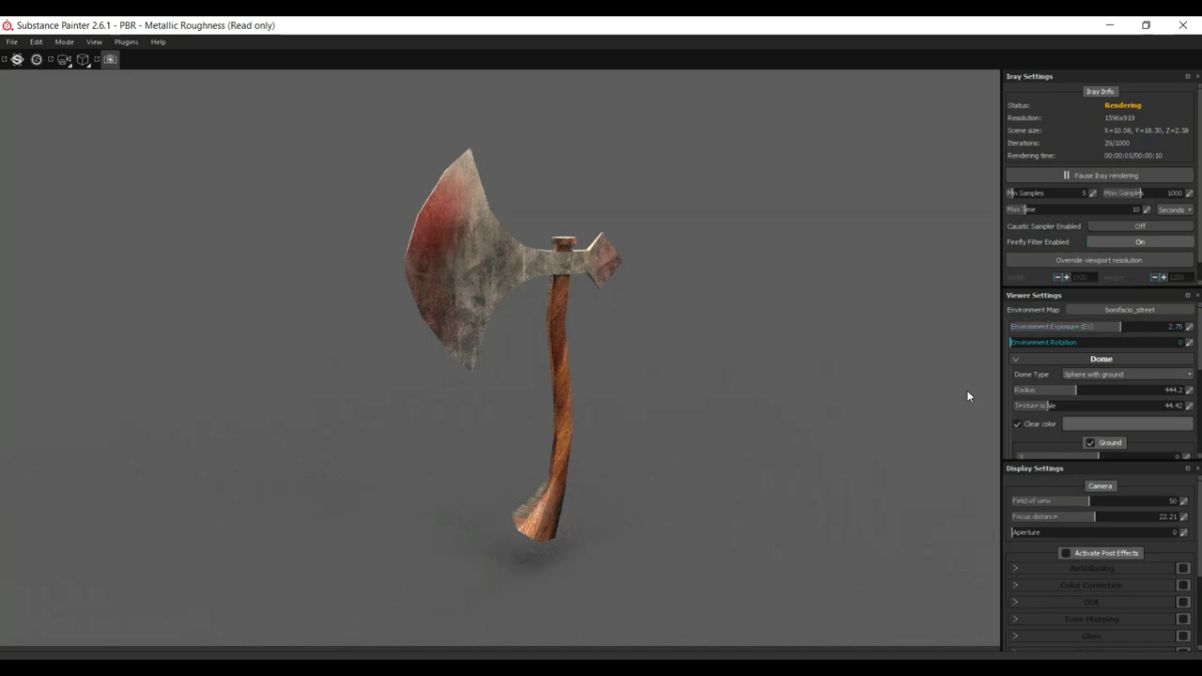
{"action": "left_click_drag", "start_coordinate": [654, 442], "coordinate": [662, 439], "text": "alt"}
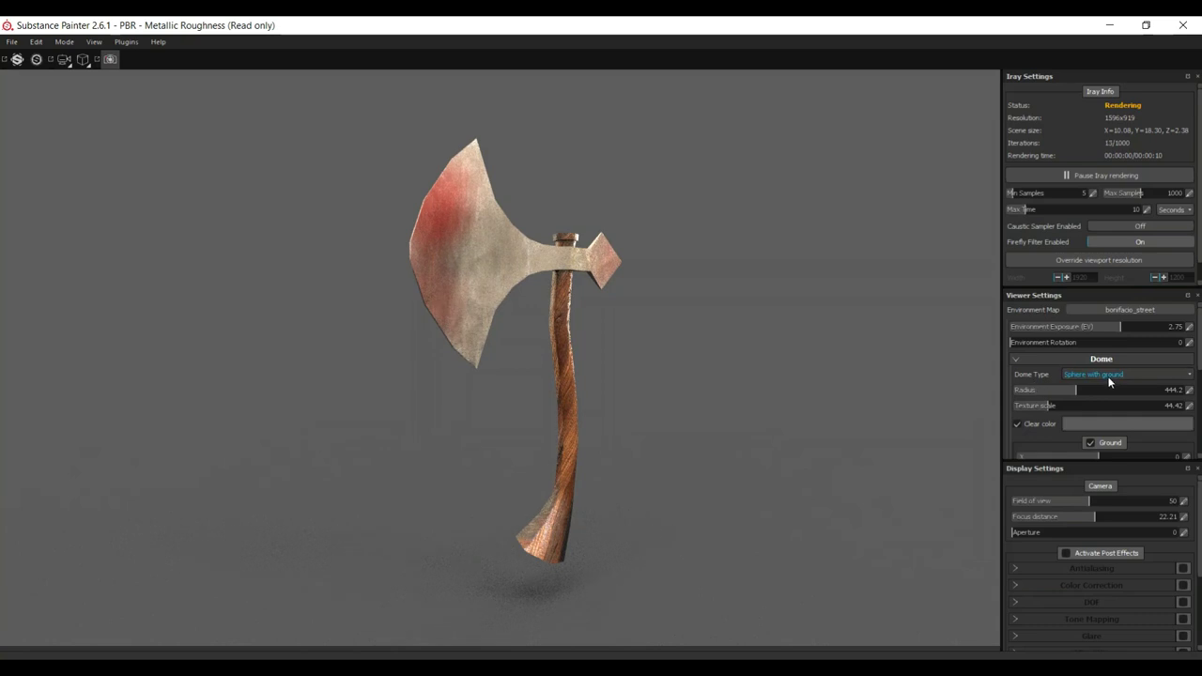
{"action": "left_click_drag", "start_coordinate": [1121, 330], "coordinate": [1110, 329]}
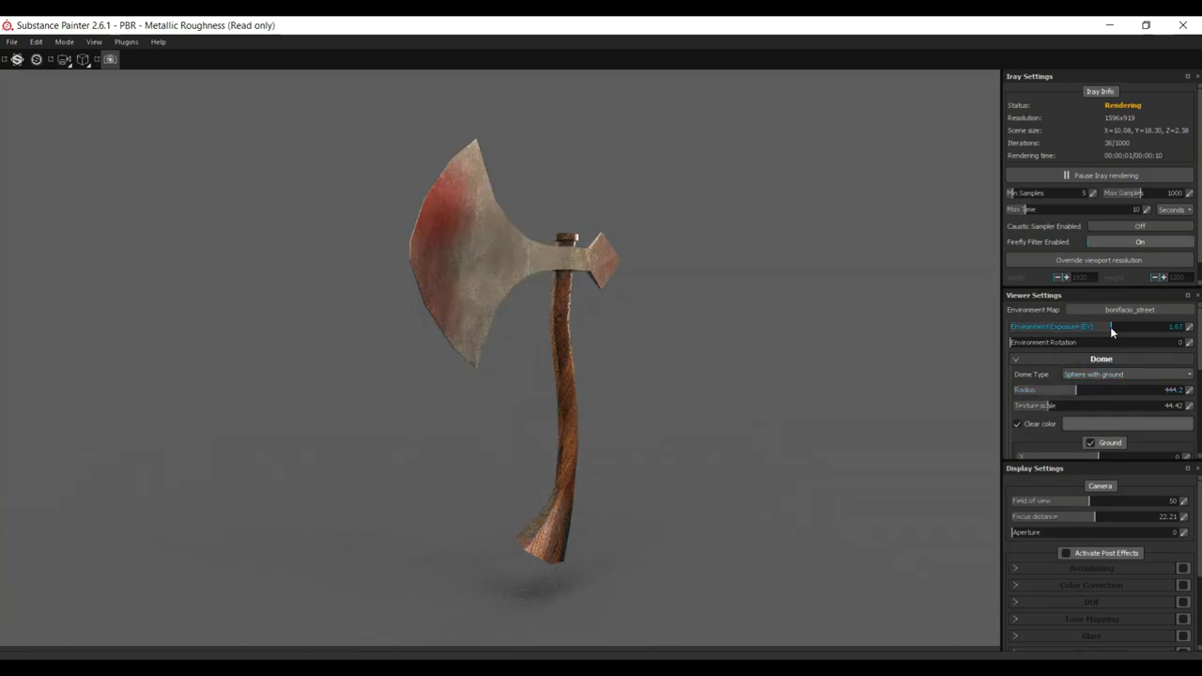
Step: Try cave_entry_in_the_forest, then settle on the corsica_beach environment map
{"action": "left_click", "coordinate": [1118, 310]}
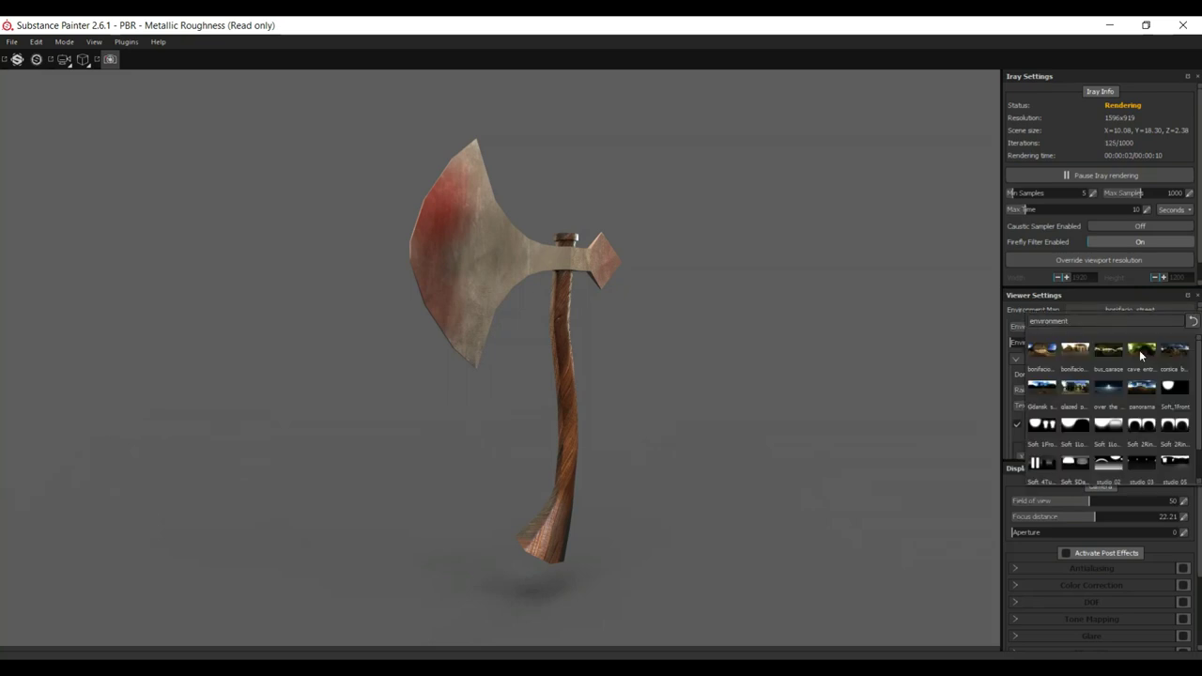
{"action": "left_click", "coordinate": [1138, 349]}
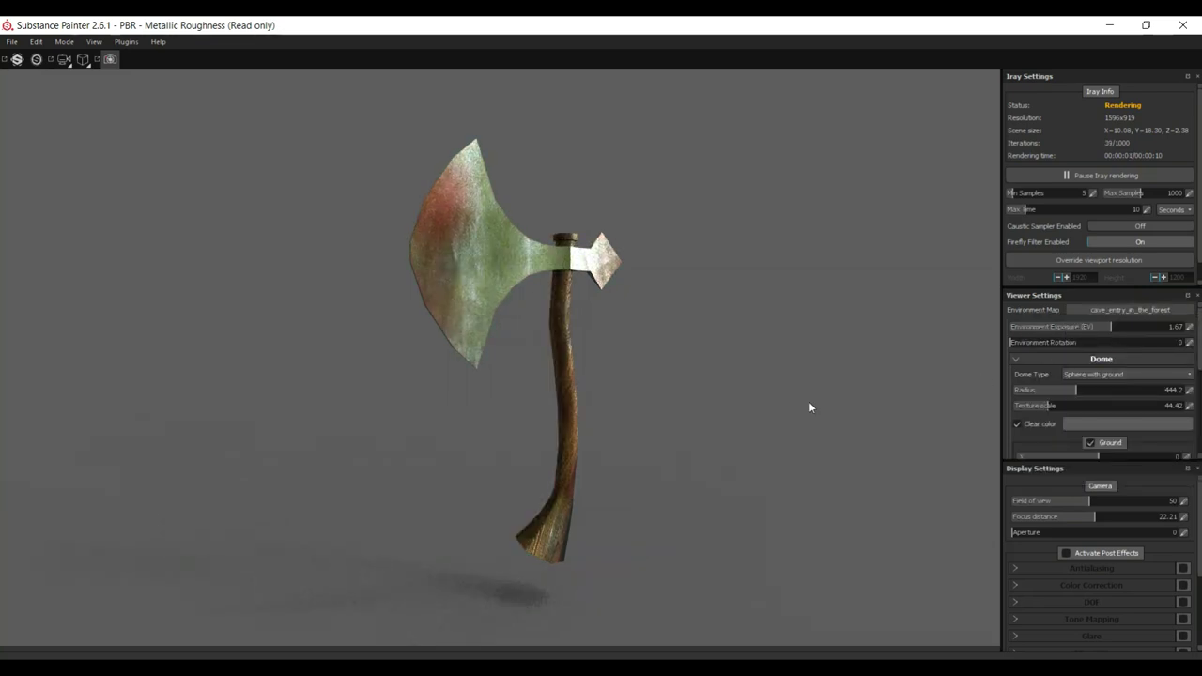
{"action": "left_click", "coordinate": [1117, 310]}
{"action": "left_click", "coordinate": [1174, 353]}
{"action": "left_click", "coordinate": [1089, 343]}
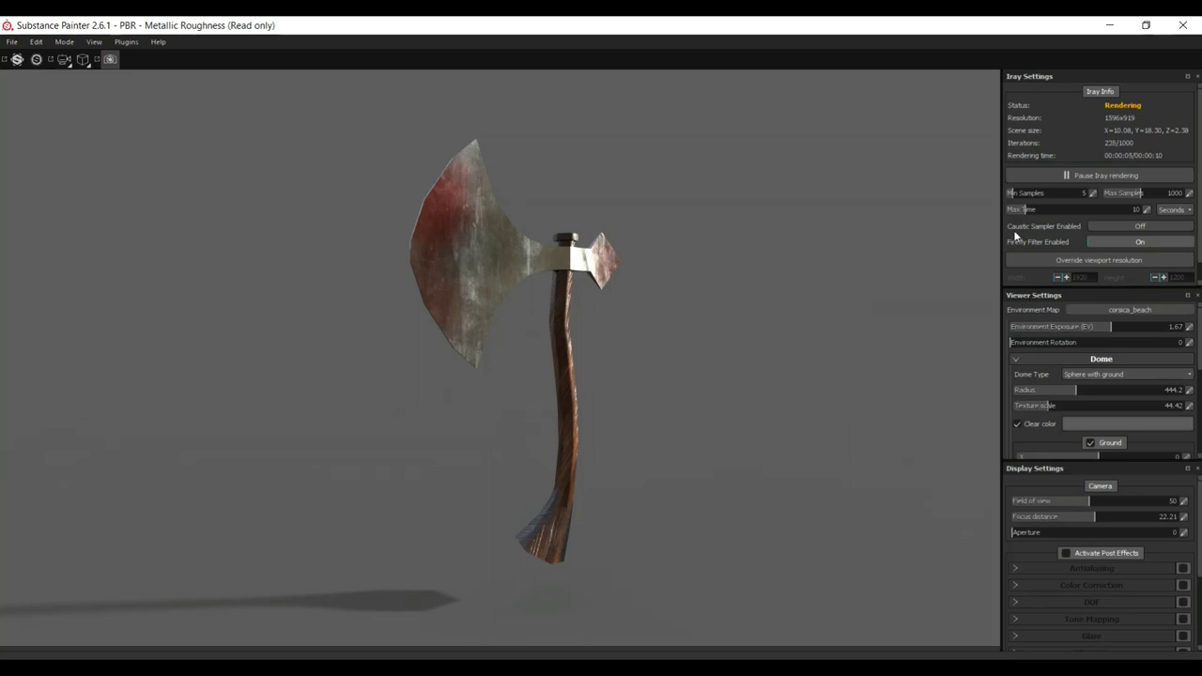
Step: Raise Iray Min Samples to 711, then orbit and pan to inspect the axe's long shadow
{"action": "left_click_drag", "start_coordinate": [1013, 200], "coordinate": [1043, 195]}
{"action": "left_click", "coordinate": [1140, 245]}
{"action": "left_click_drag", "start_coordinate": [678, 392], "coordinate": [488, 332], "text": "alt"}
{"action": "middle_click_drag", "start_coordinate": [519, 348], "coordinate": [299, 328], "text": "alt"}
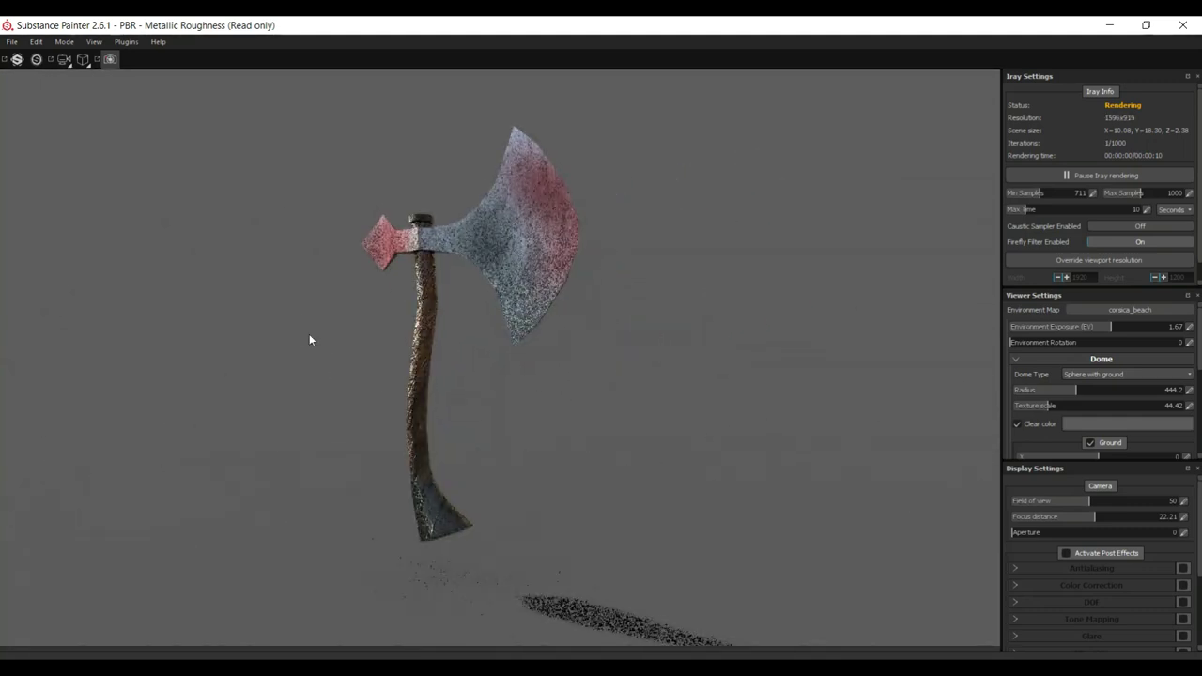
{"action": "left_click_drag", "start_coordinate": [362, 346], "coordinate": [403, 362], "text": "alt"}
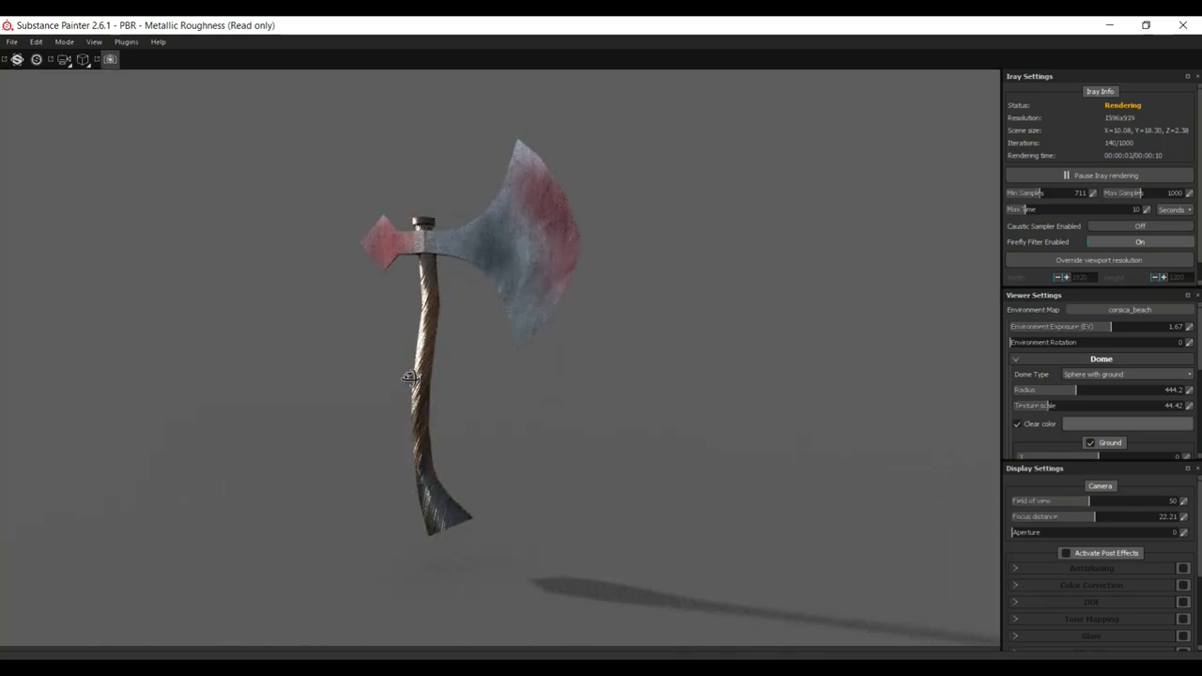
{"action": "left_click_drag", "start_coordinate": [410, 381], "coordinate": [591, 370], "text": "alt"}
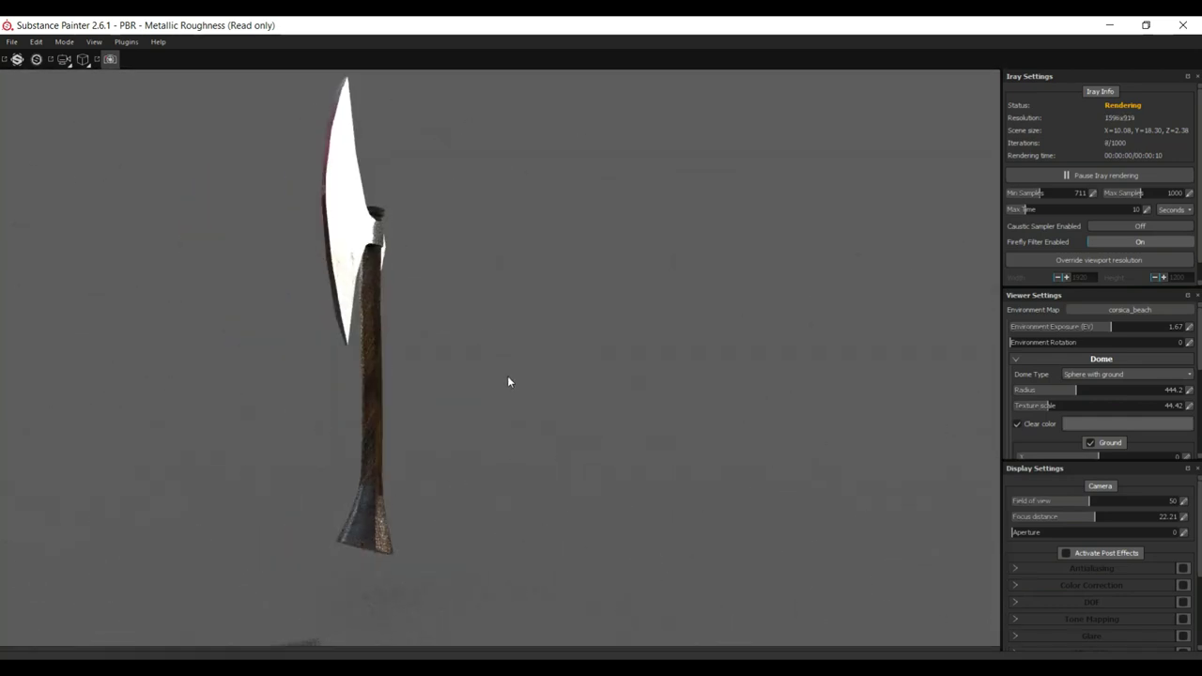
{"action": "left_click_drag", "start_coordinate": [510, 381], "coordinate": [309, 384], "text": "alt"}
{"action": "middle_click_drag", "start_coordinate": [328, 378], "coordinate": [554, 390], "text": "alt"}
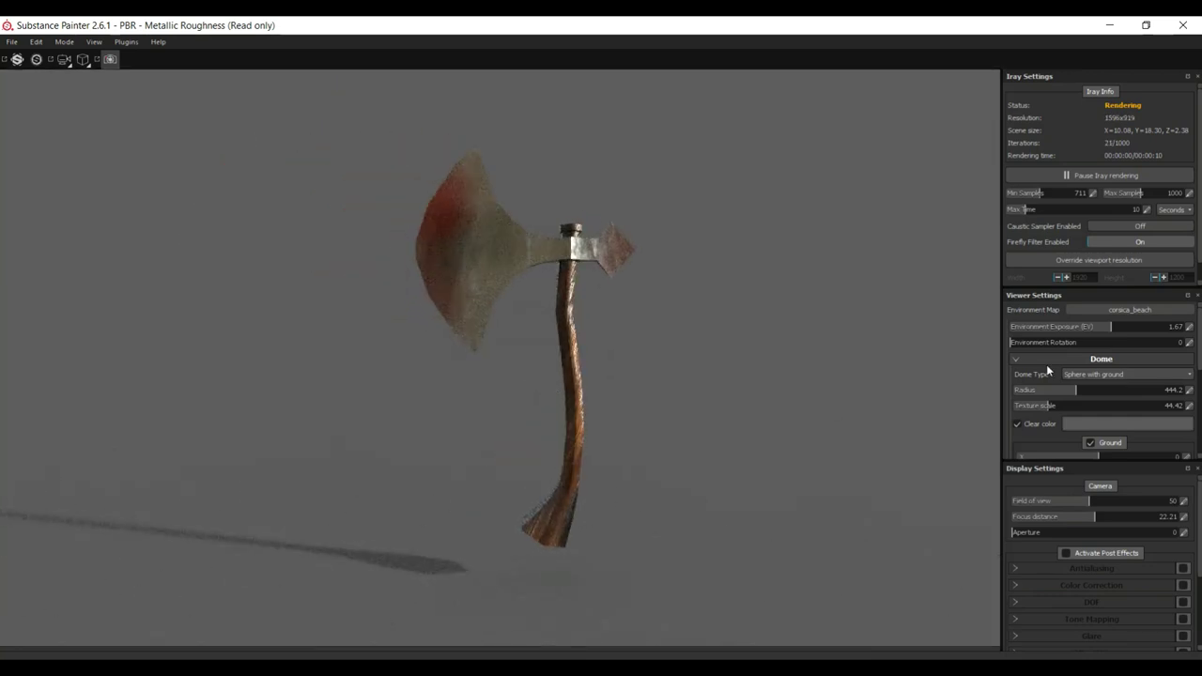
Step: Switch the environment map to bonifacio_street, then to over_the_clouds, leaving dome radius at 444.2
{"action": "left_click", "coordinate": [1140, 310]}
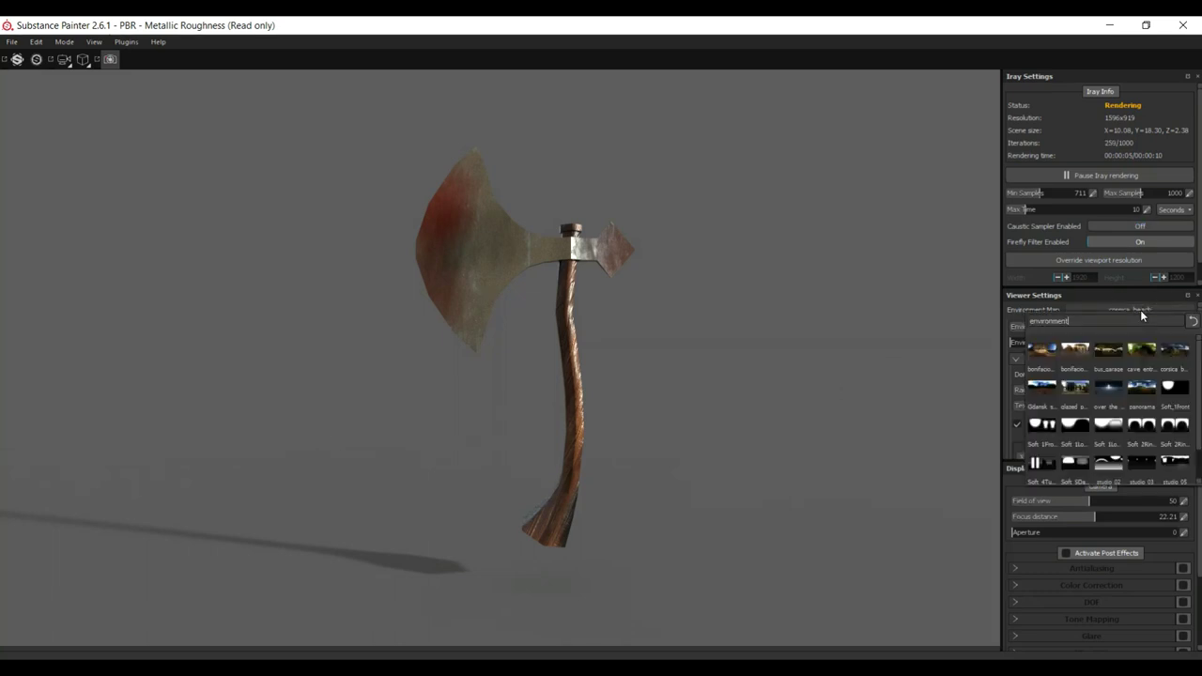
{"action": "left_click", "coordinate": [1074, 349]}
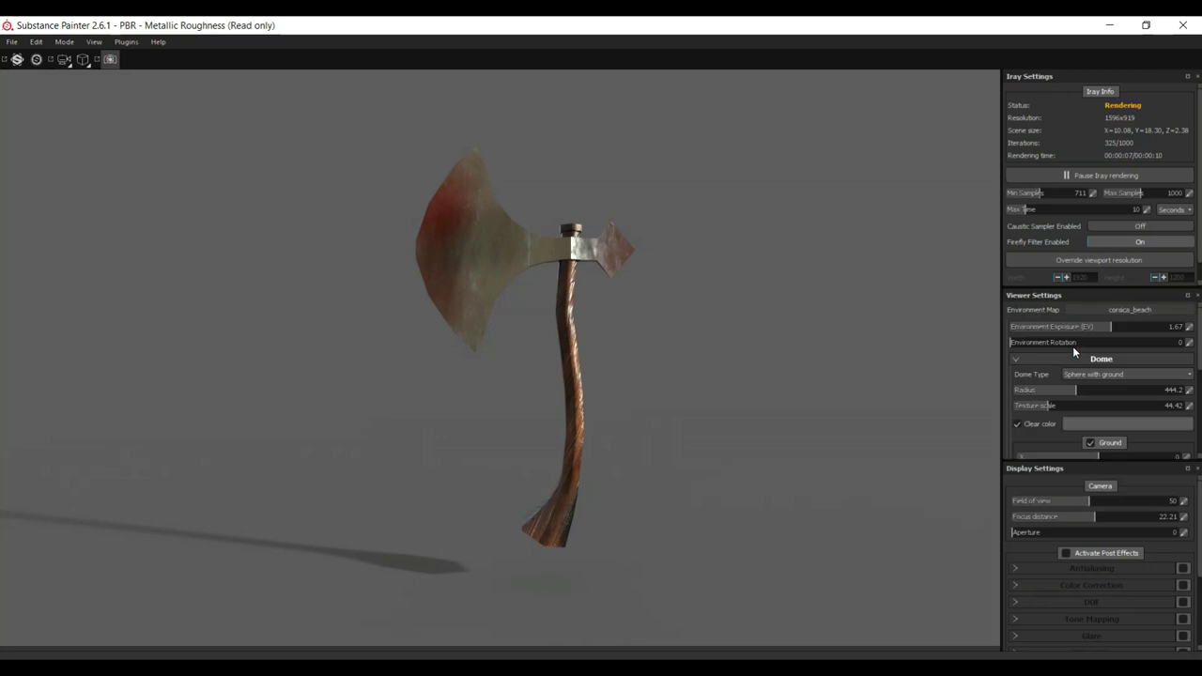
{"action": "left_click", "coordinate": [1144, 310]}
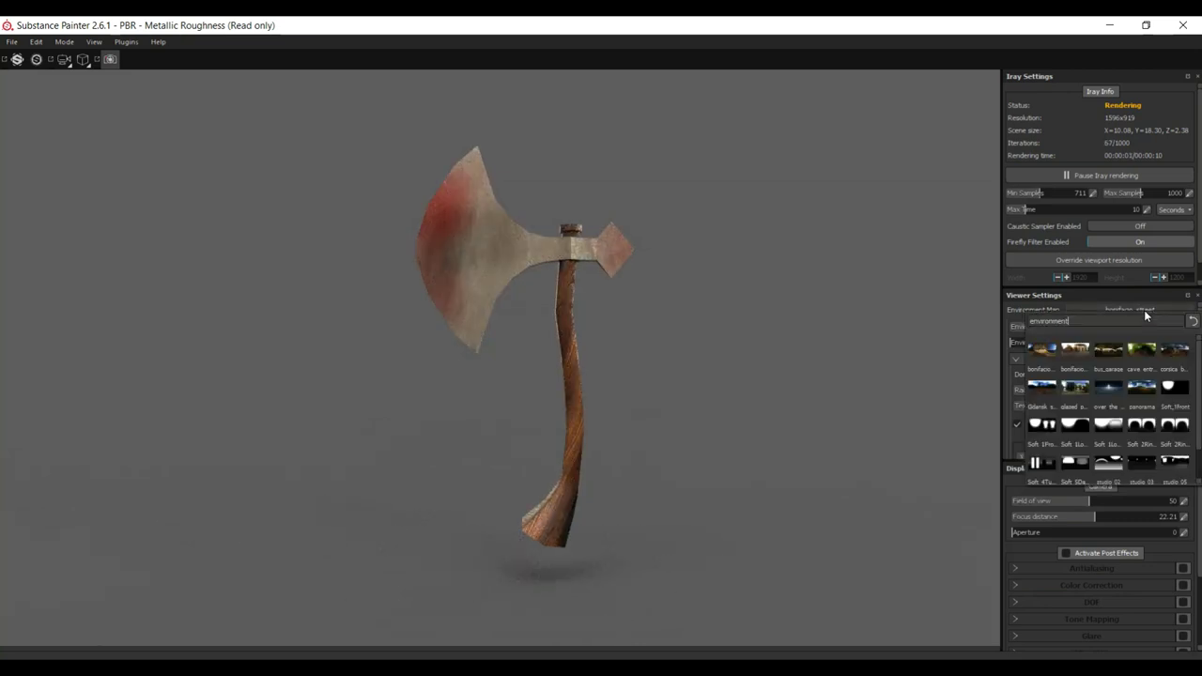
{"action": "left_click", "coordinate": [1110, 387]}
{"action": "left_click", "coordinate": [1109, 390]}
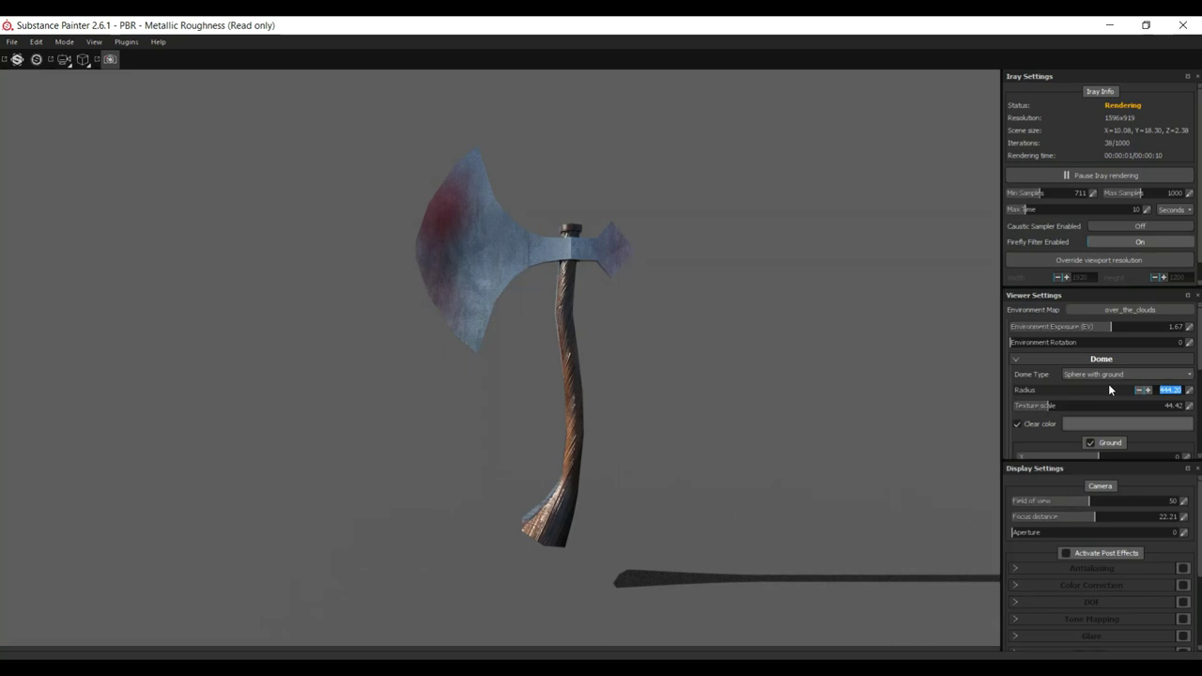
{"action": "left_click", "coordinate": [655, 374]}
{"action": "scroll", "coordinate": [659, 374], "scroll_direction": "up", "scroll_amount": 3}
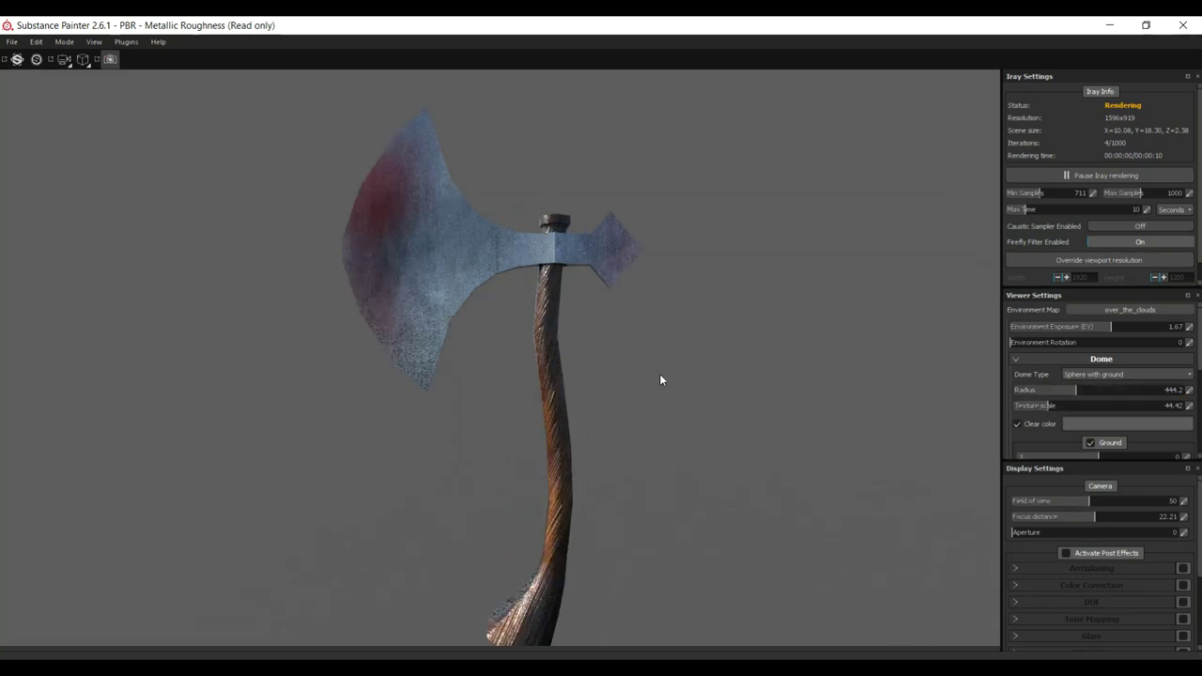
{"action": "left_click_drag", "start_coordinate": [655, 383], "coordinate": [665, 348], "text": "alt"}
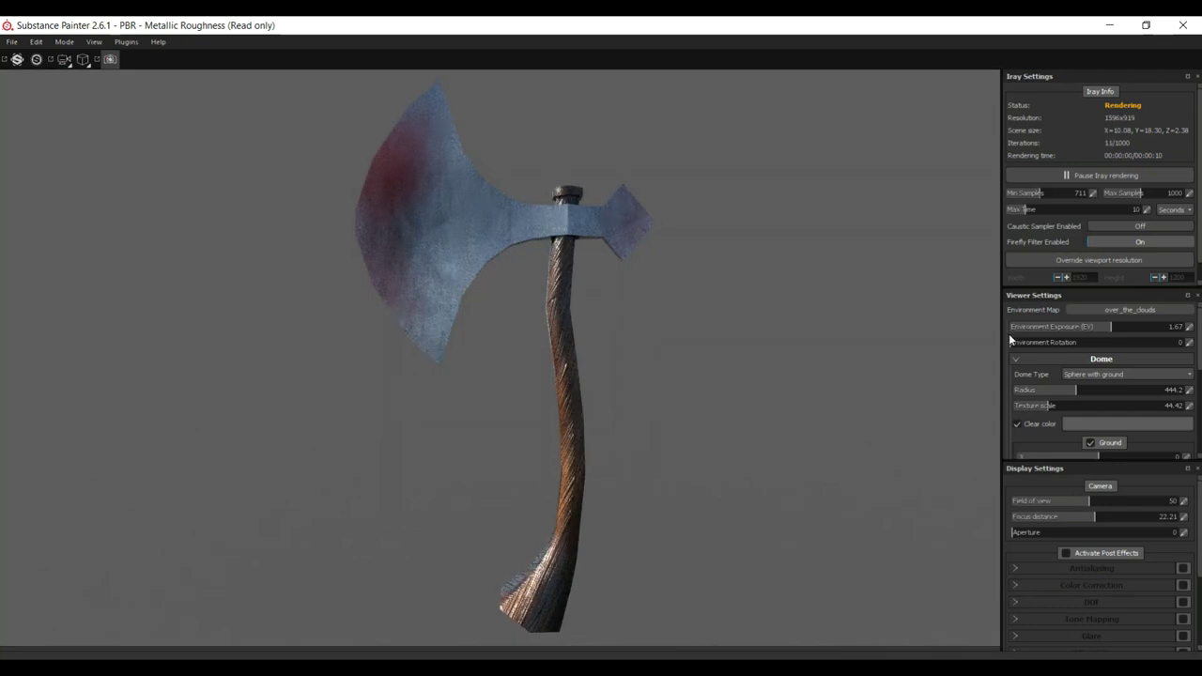
Step: Enable Activate Post Effects and raise the Vignette strength to 0.74
{"action": "left_click", "coordinate": [1065, 553]}
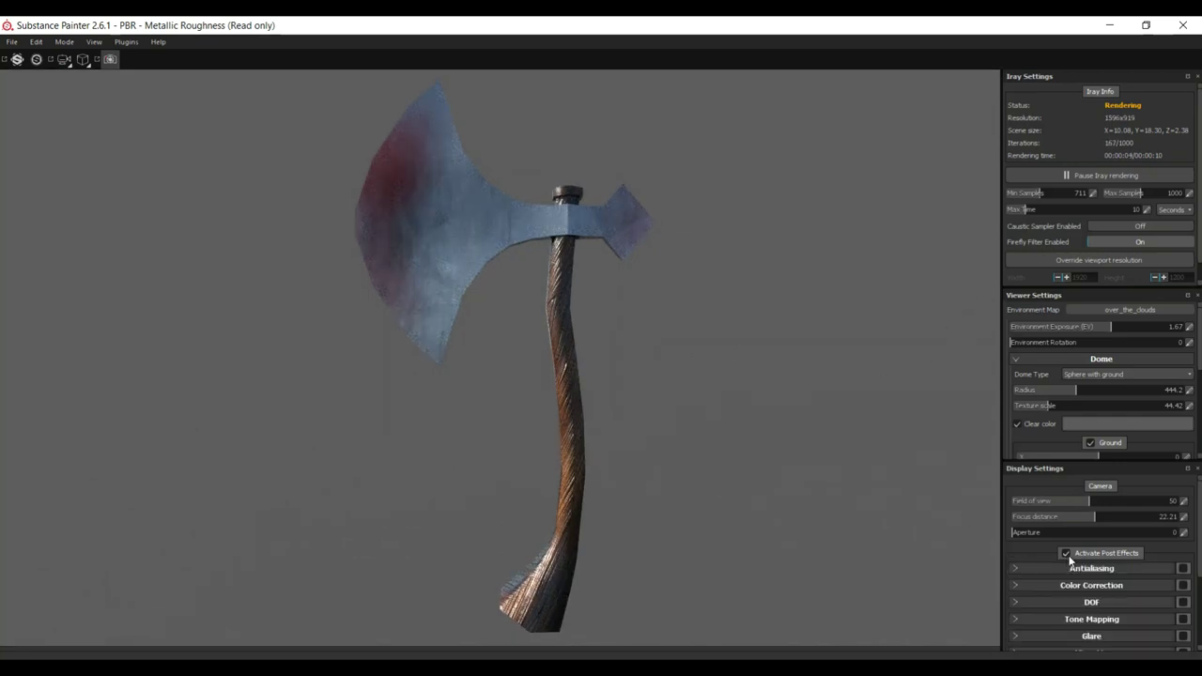
{"action": "scroll", "coordinate": [1080, 556], "scroll_direction": "down", "scroll_amount": 2}
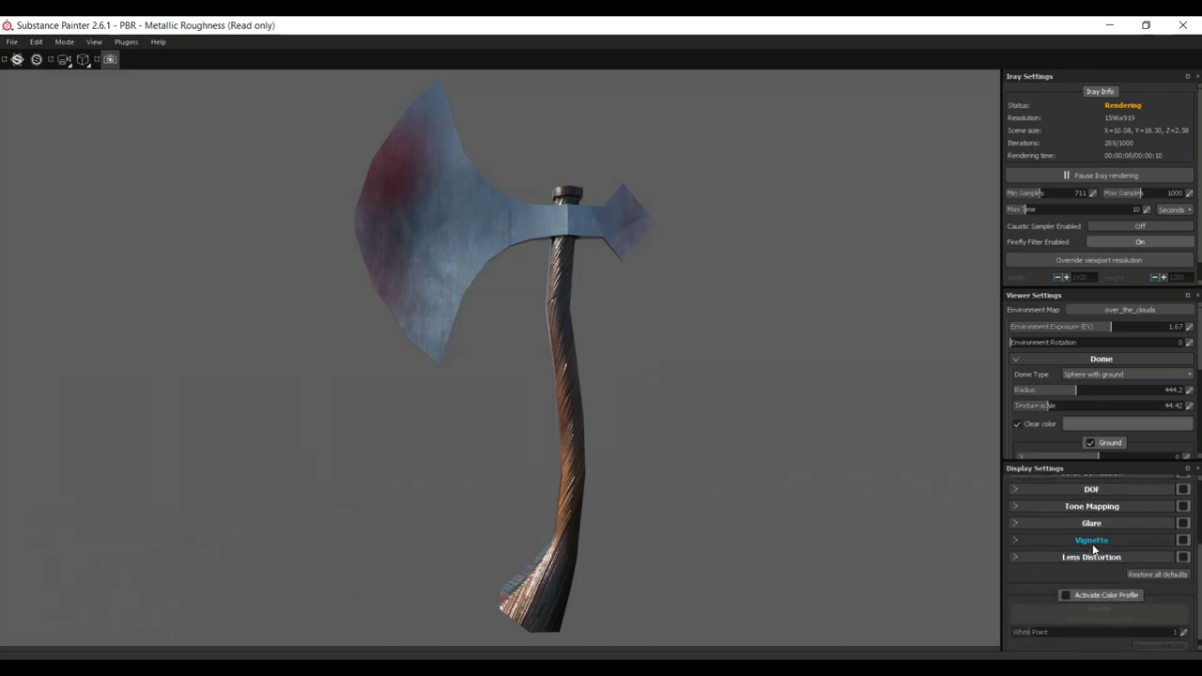
{"action": "left_click", "coordinate": [1092, 542]}
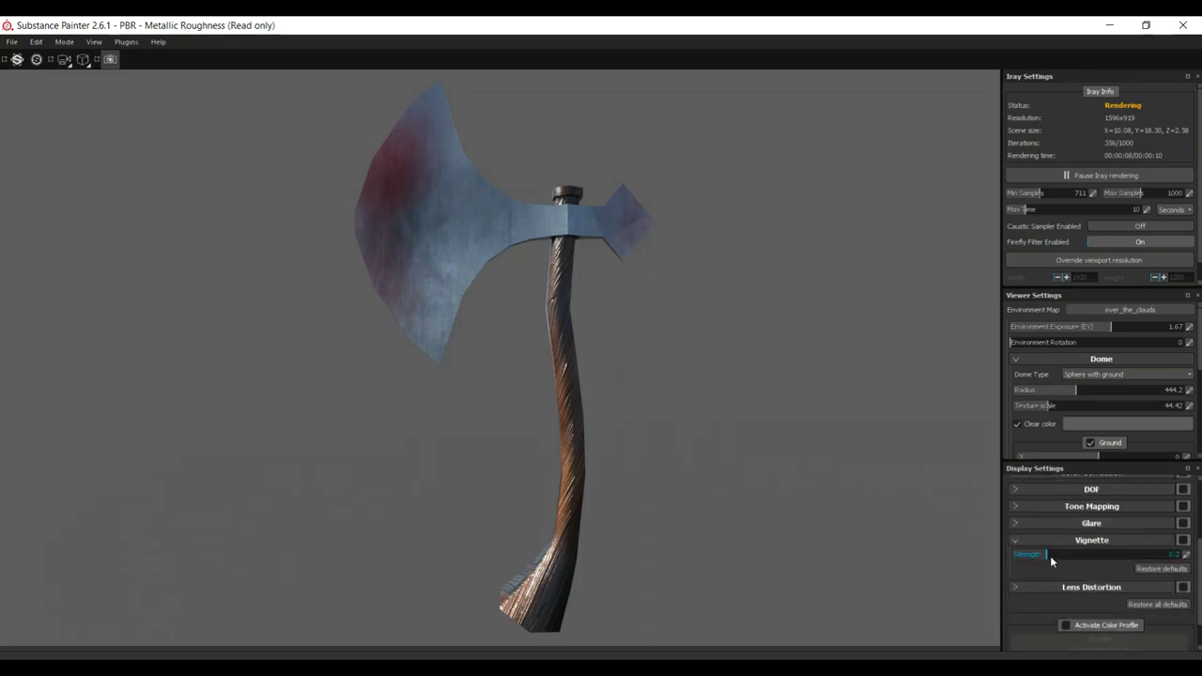
{"action": "left_click_drag", "start_coordinate": [1087, 555], "coordinate": [1135, 561]}
{"action": "left_click", "coordinate": [1117, 540]}
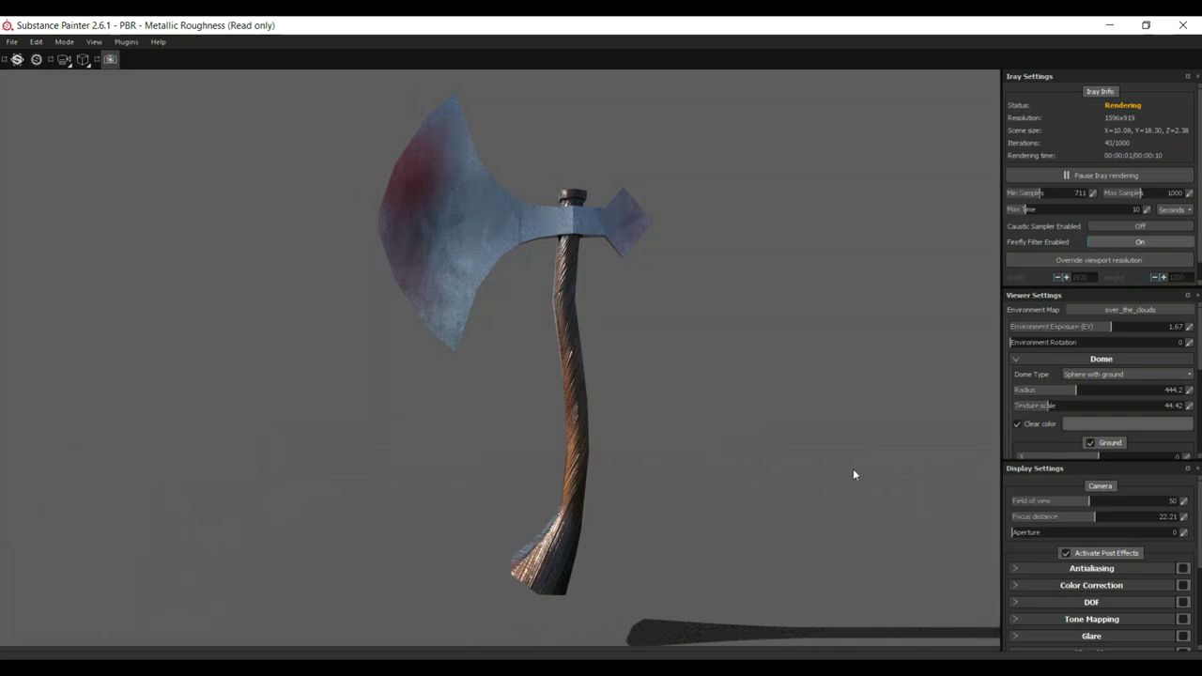